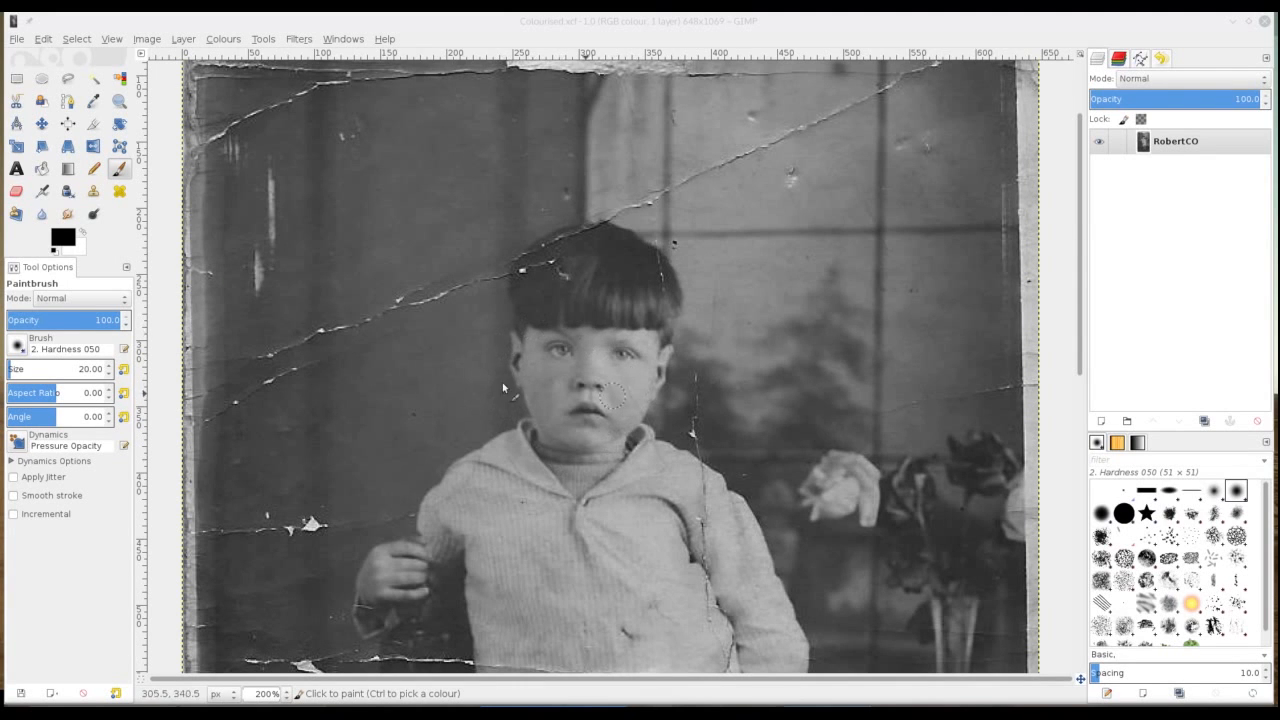
Step: Set the foreground colour to the light skin tone eac99e
click(62, 238)
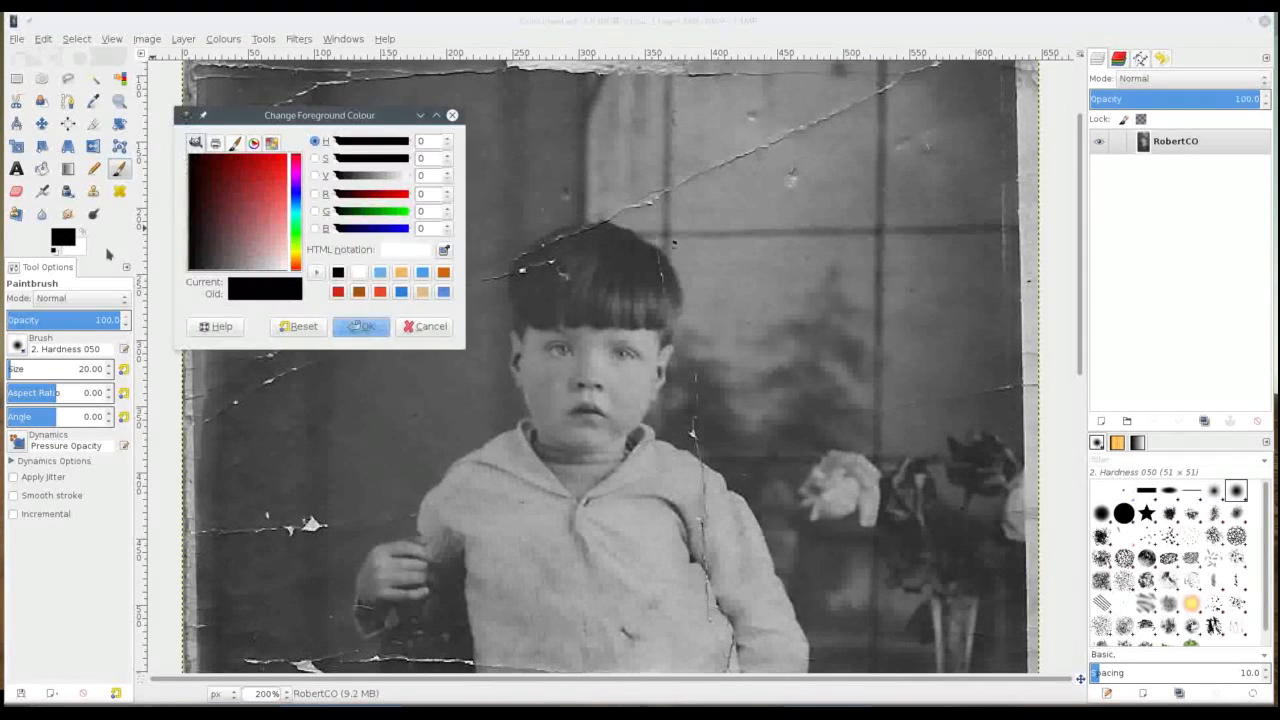
click(297, 262)
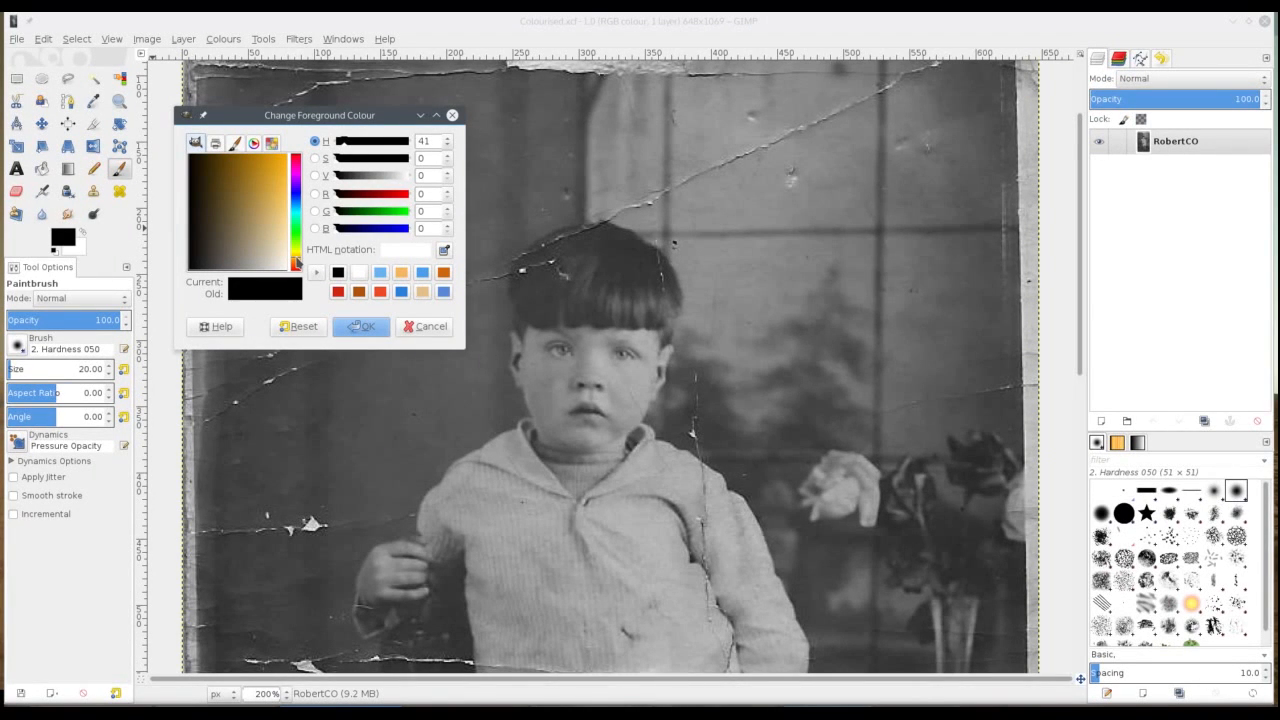
drag(297, 261, 297, 264)
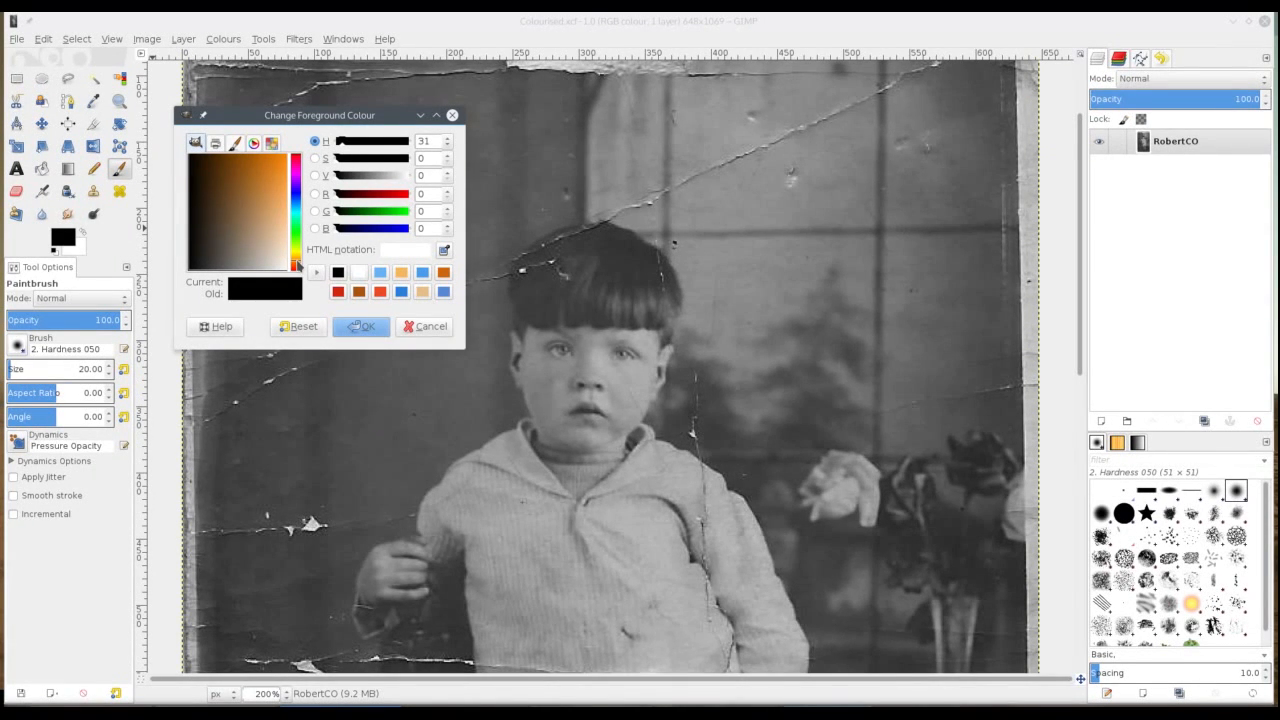
click(283, 238)
mouse_move(283, 240)
mouse_down()
mouse_move(297, 265)
mouse_move(283, 236)
mouse_up()
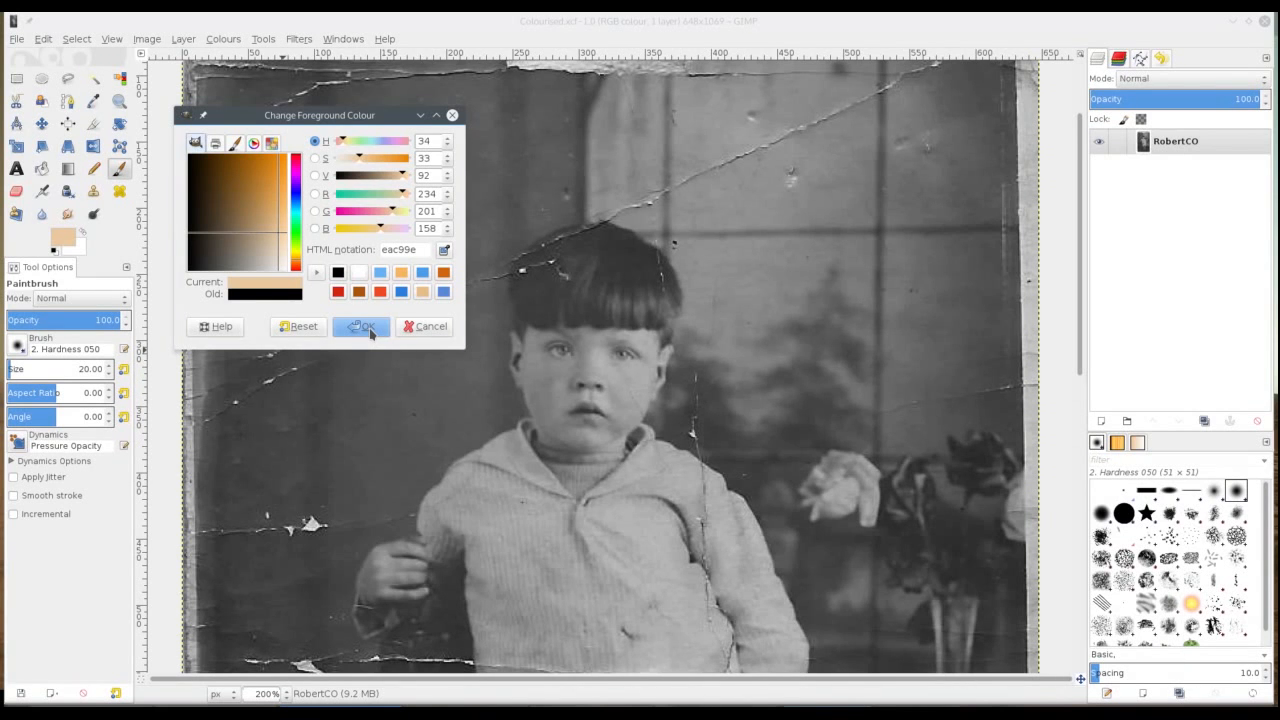
click(364, 327)
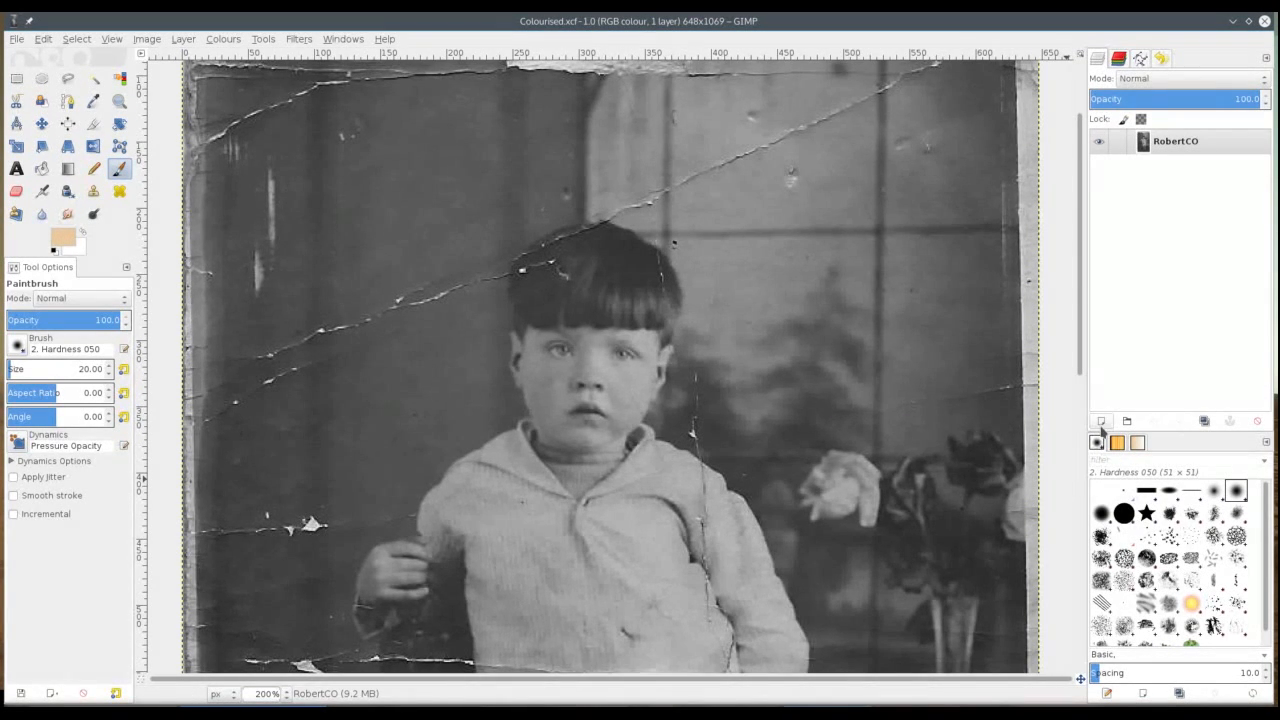
Step: Create a new 648 × 1069 px layer filled with the foreground colour
click(185, 44)
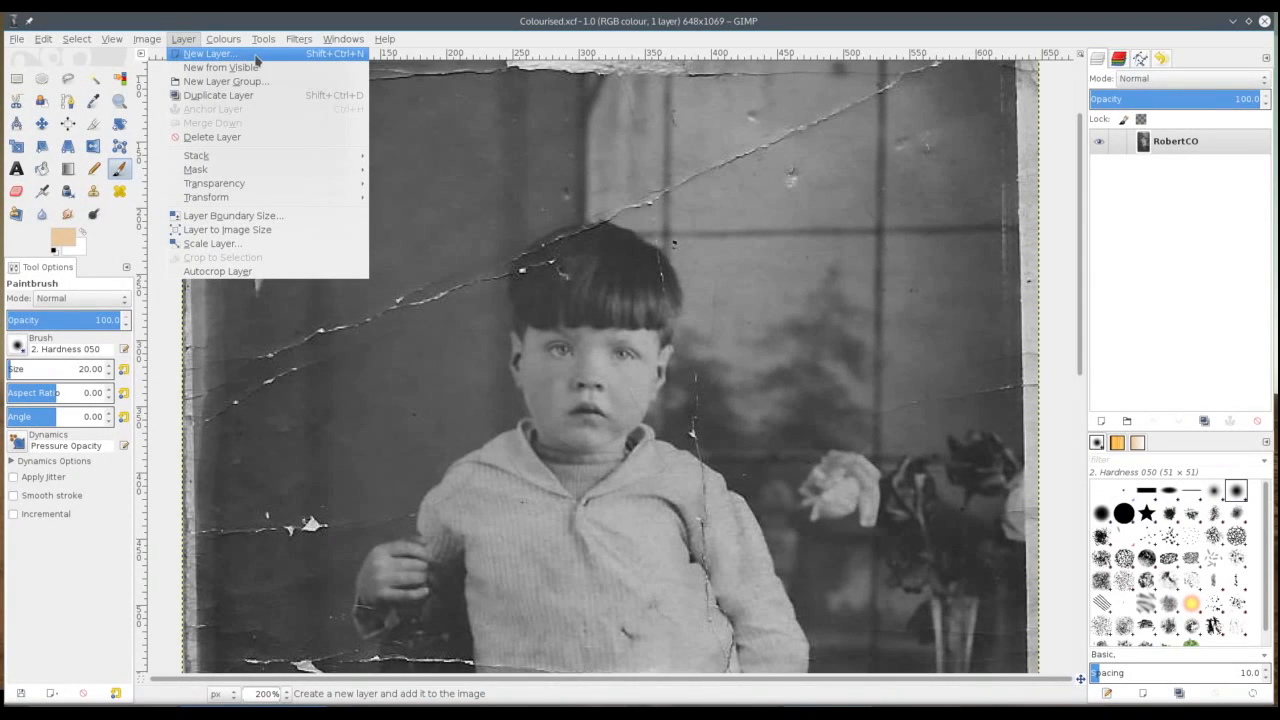
click(265, 58)
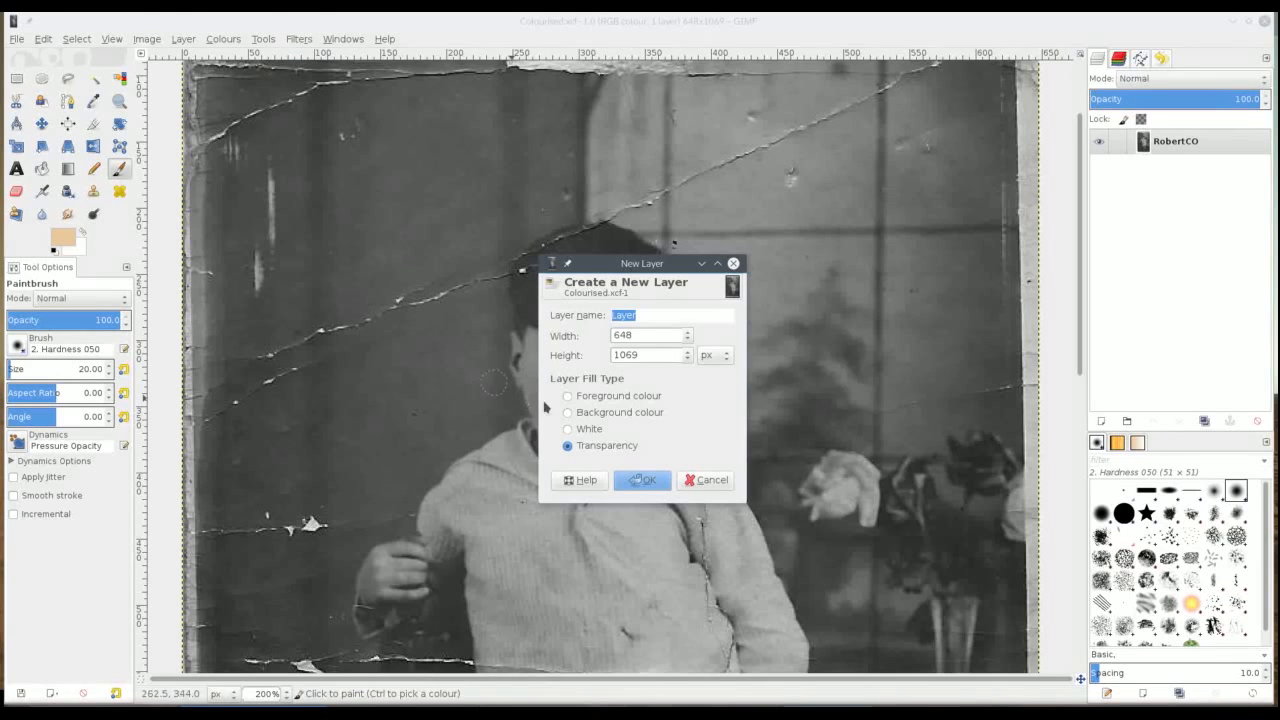
click(601, 398)
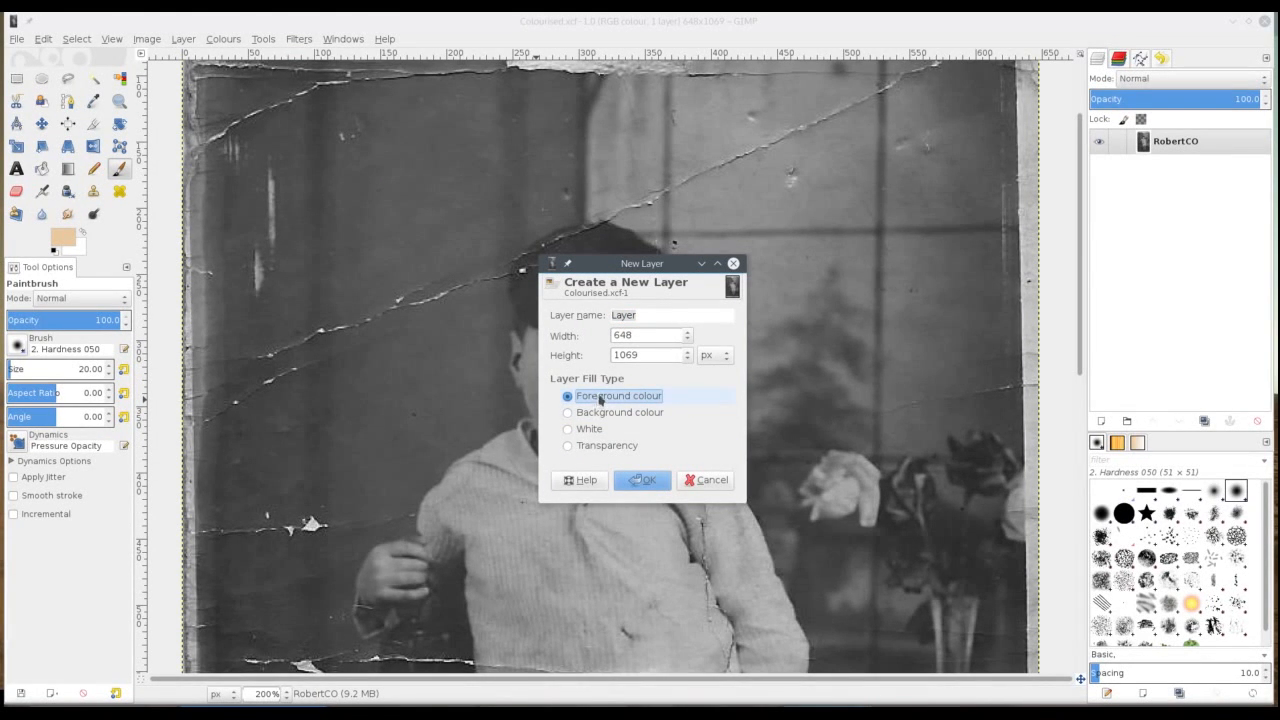
click(645, 480)
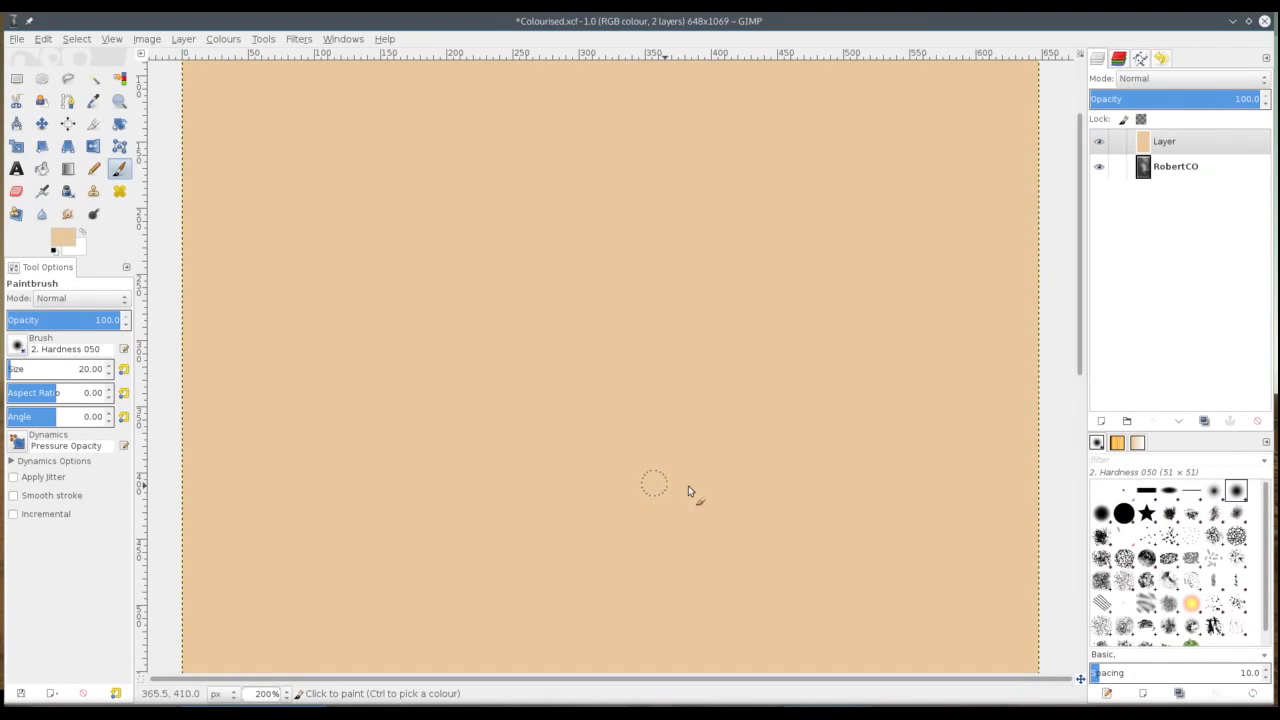
Step: Add a layer mask initialised to black (full transparency) to the skin-tone layer
right_click(1146, 143)
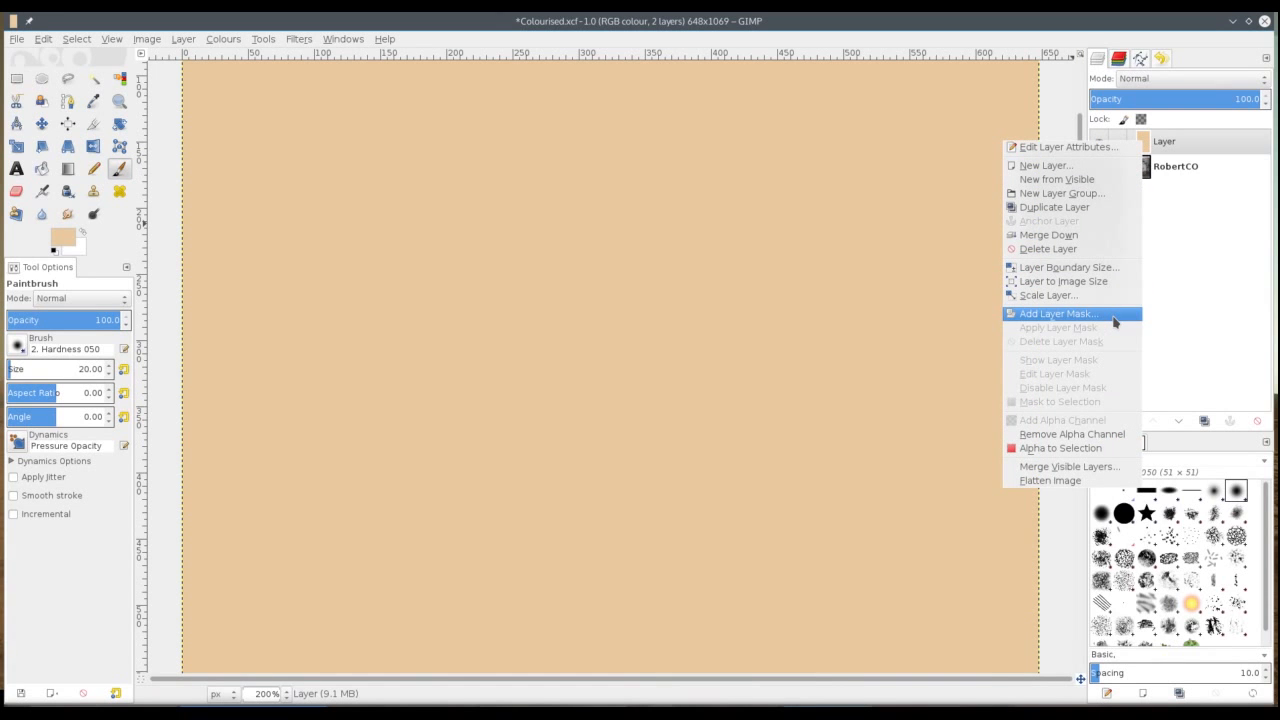
click(1060, 314)
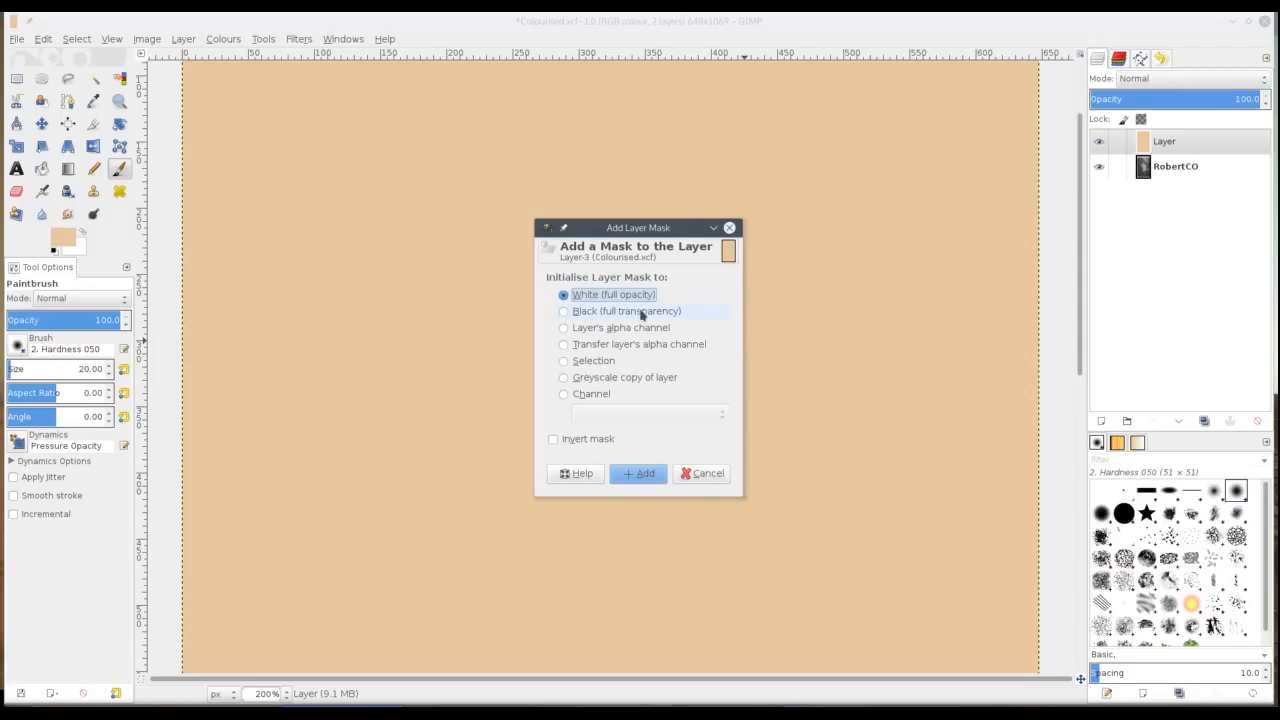
click(607, 313)
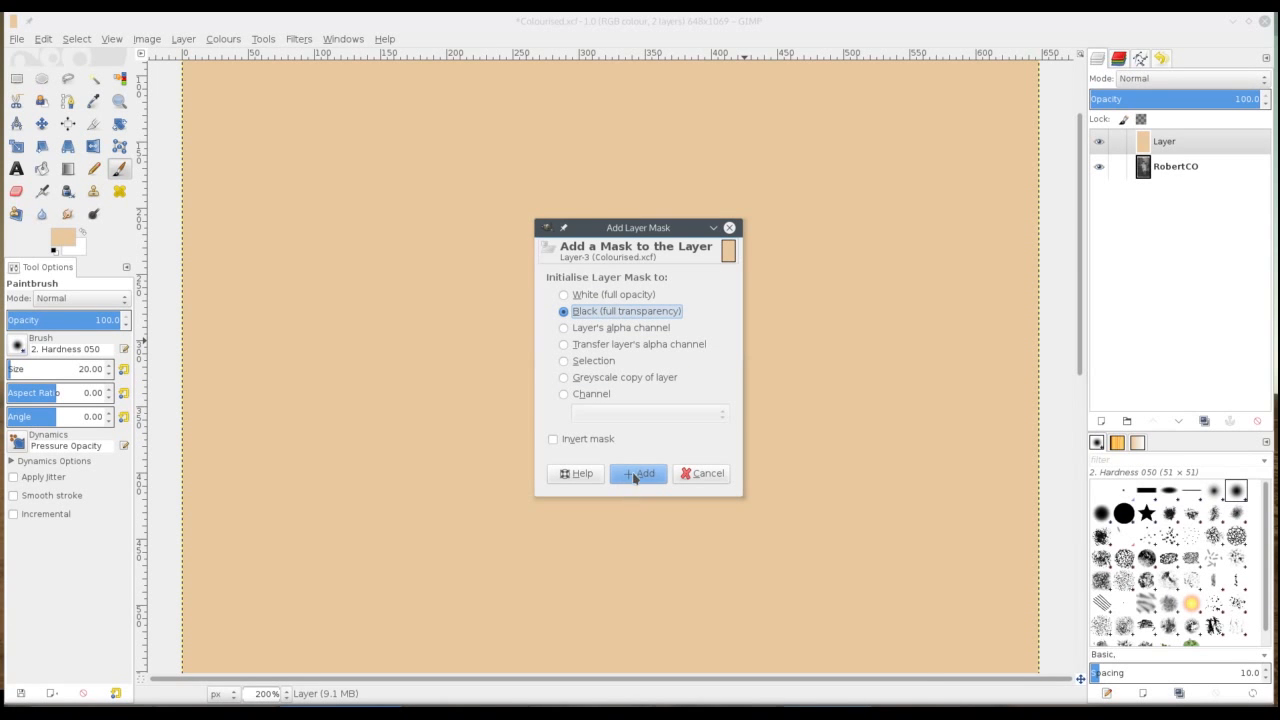
click(641, 475)
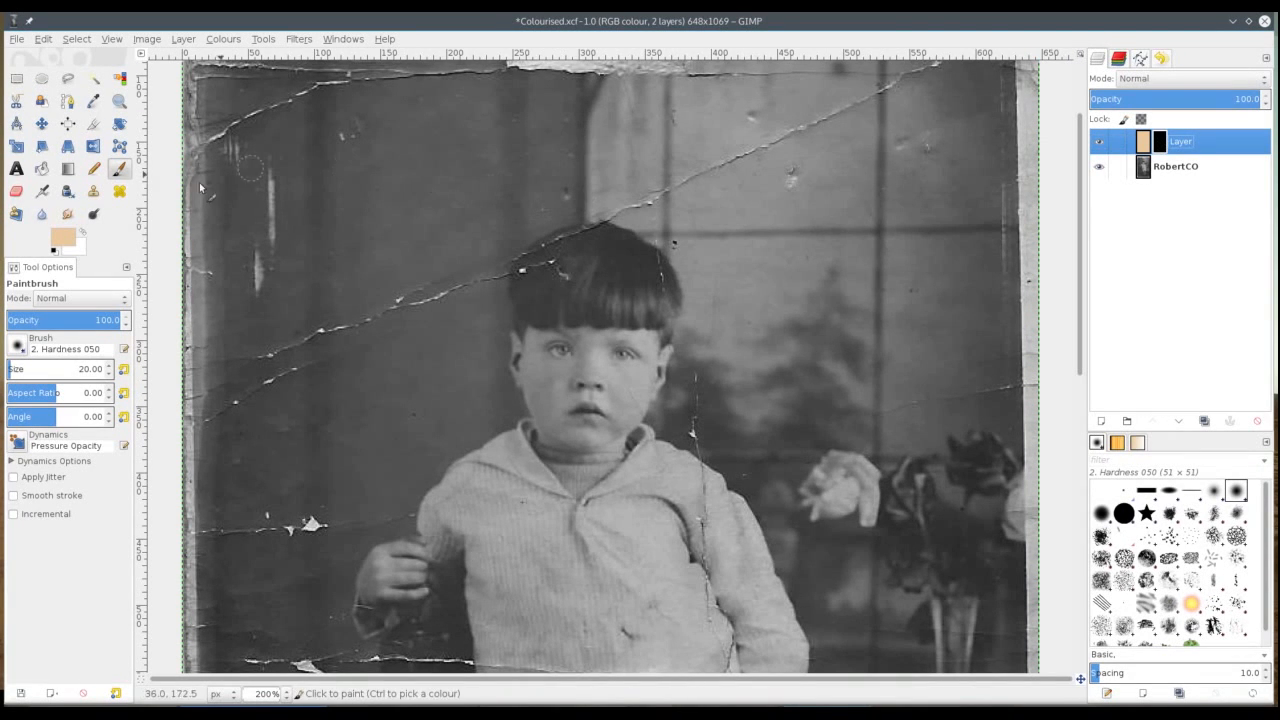
Step: Swap the foreground to white and paint a 20 px stroke on the mask along the boy's face from hairline to jaw
click(84, 236)
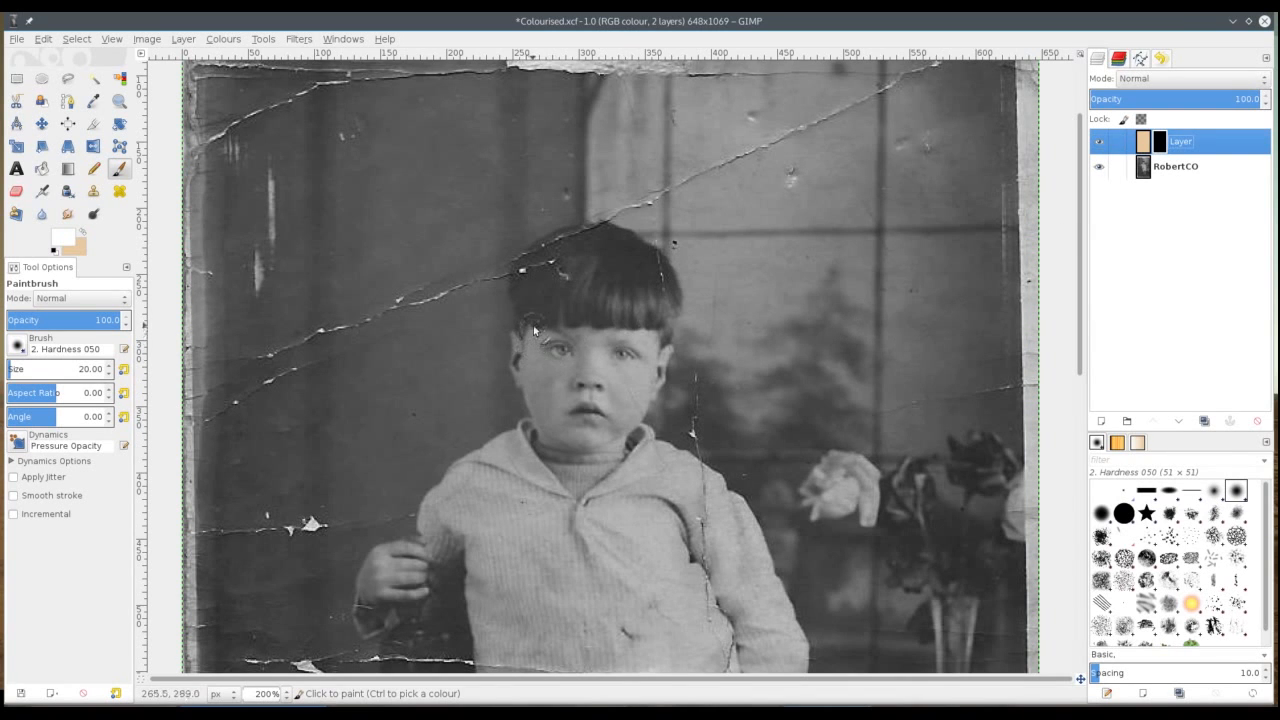
drag(533, 325, 527, 354)
drag(531, 404, 549, 439)
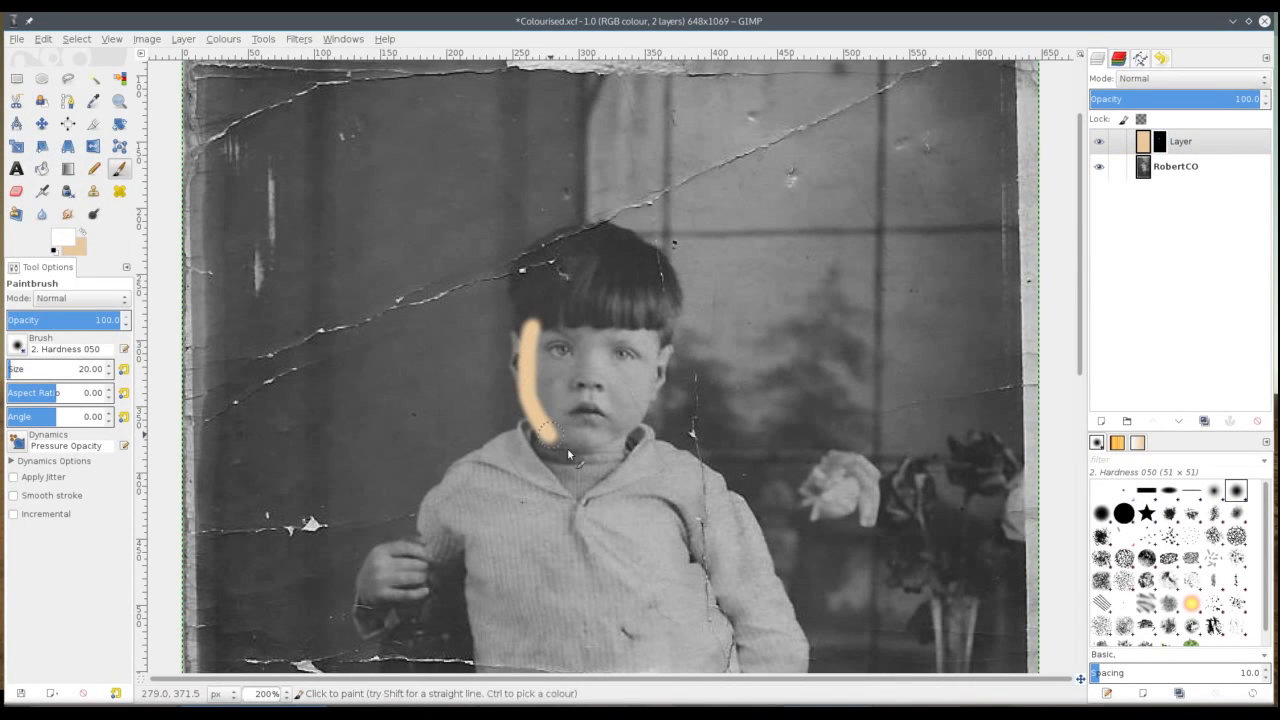
Step: Set the foreground colour to black and paint out parts of the skin-tone stroke on the layer mask
click(63, 236)
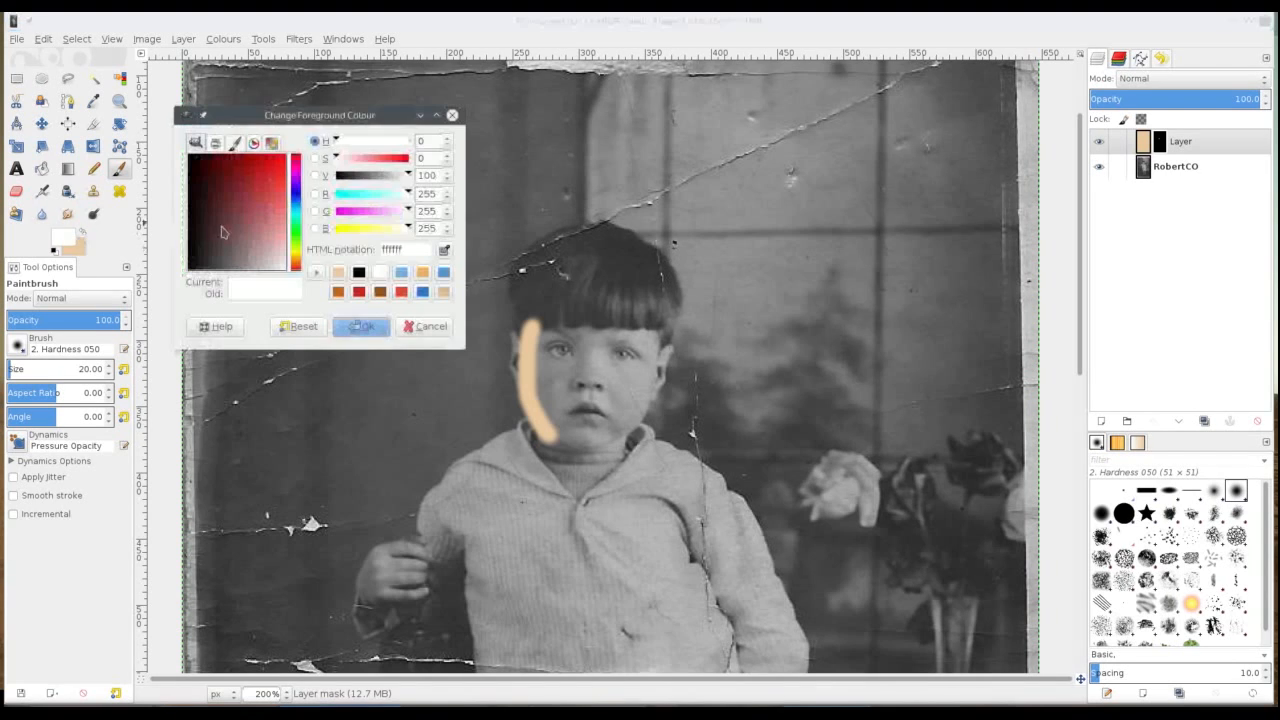
drag(223, 230, 160, 304)
key(Return)
click(538, 395)
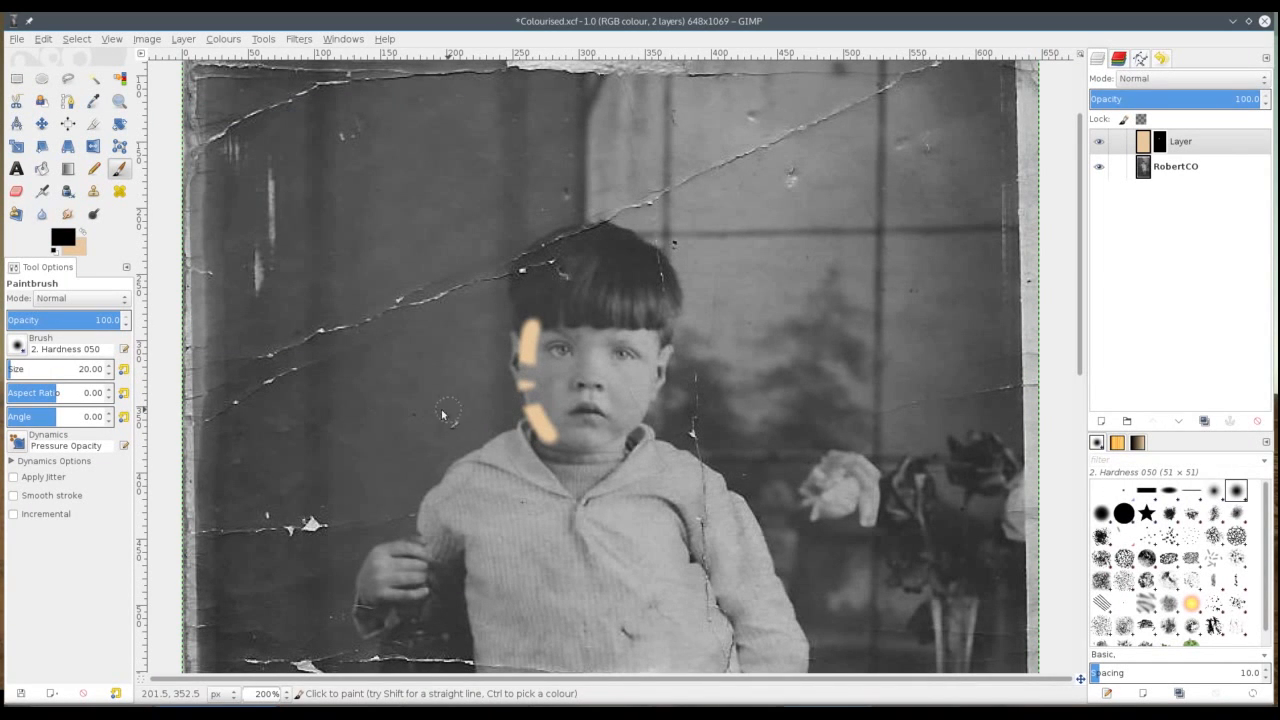
Step: Set the foreground colour to white and repaint the gaps in the skin-tone stroke on the mask
click(70, 238)
click(383, 271)
click(356, 332)
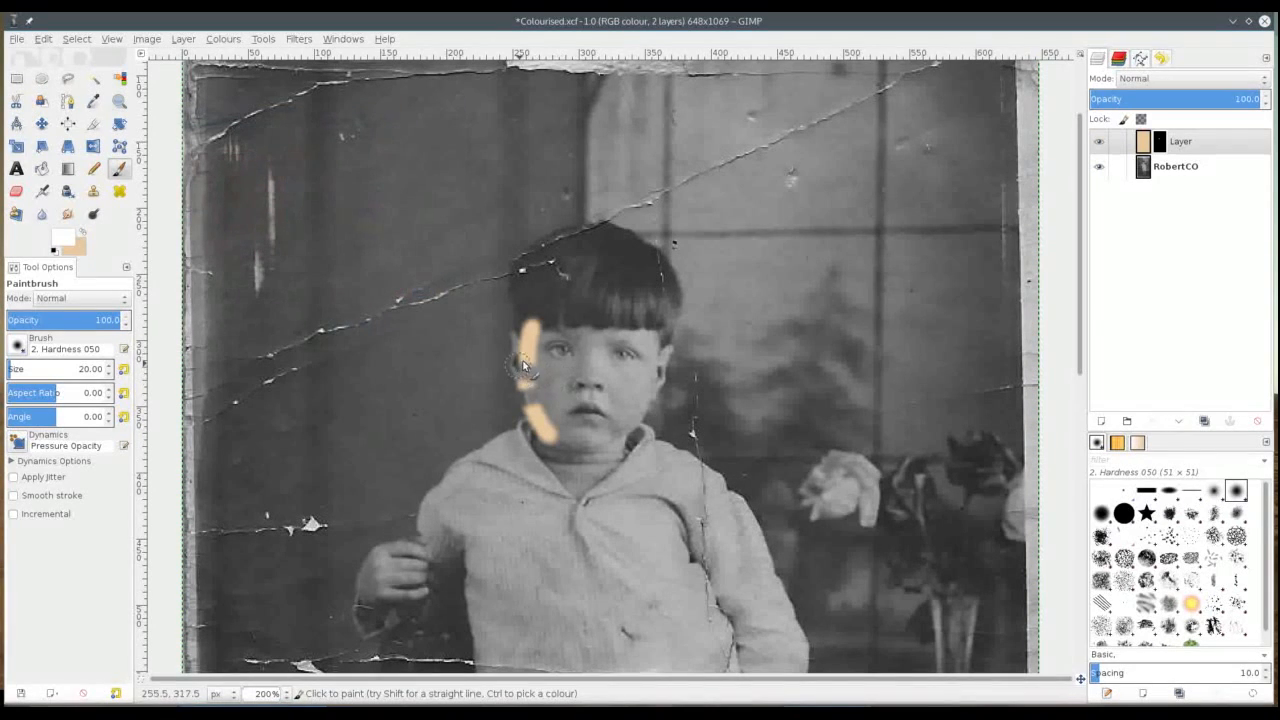
mouse_move(538, 428)
mouse_down()
mouse_move(521, 342)
mouse_move(520, 390)
mouse_move(512, 360)
mouse_move(540, 341)
mouse_up()
Step: Outline the forehead, ears, cheeks and chin in white on the mask with a smaller brush, sized 13 and 11
key(bracketleft)
key(bracketleft)
key(bracketleft)
key(bracketleft)
key(bracketleft)
key(bracketleft)
key(bracketleft)
key(bracketleft)
key(bracketleft)
key(bracketleft)
key(bracketleft)
key(bracketleft)
key(bracketright)
key(bracketright)
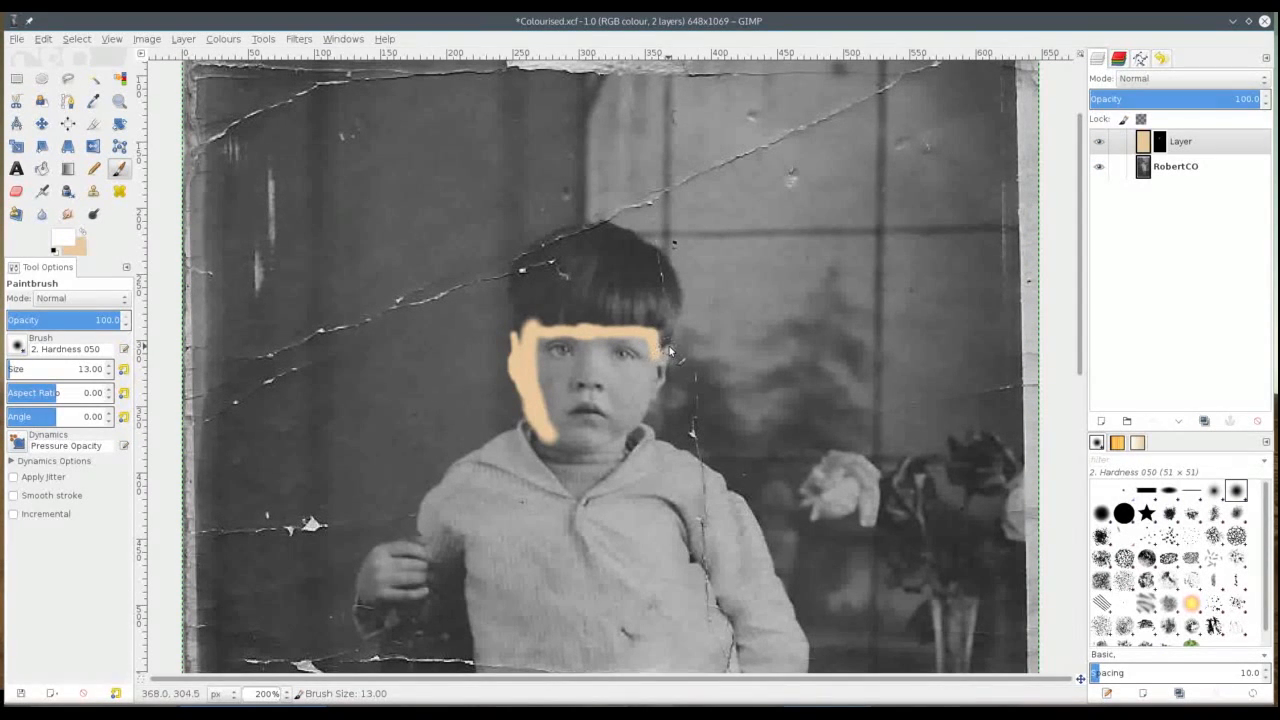
mouse_move(669, 352)
mouse_down()
mouse_move(618, 445)
mouse_move(567, 448)
mouse_move(540, 432)
mouse_up()
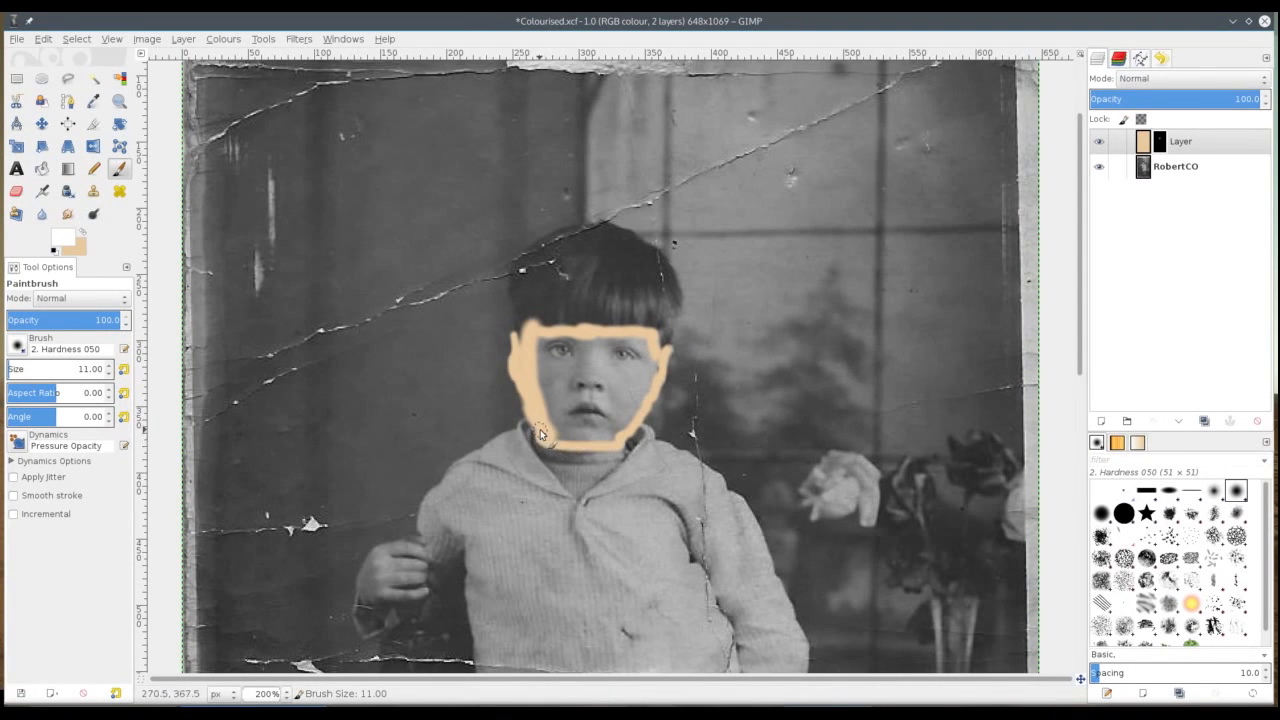
Step: Fill the inside of the face outline in white on the mask with the brush size at 25
drag(617, 350, 546, 343)
drag(546, 416, 601, 437)
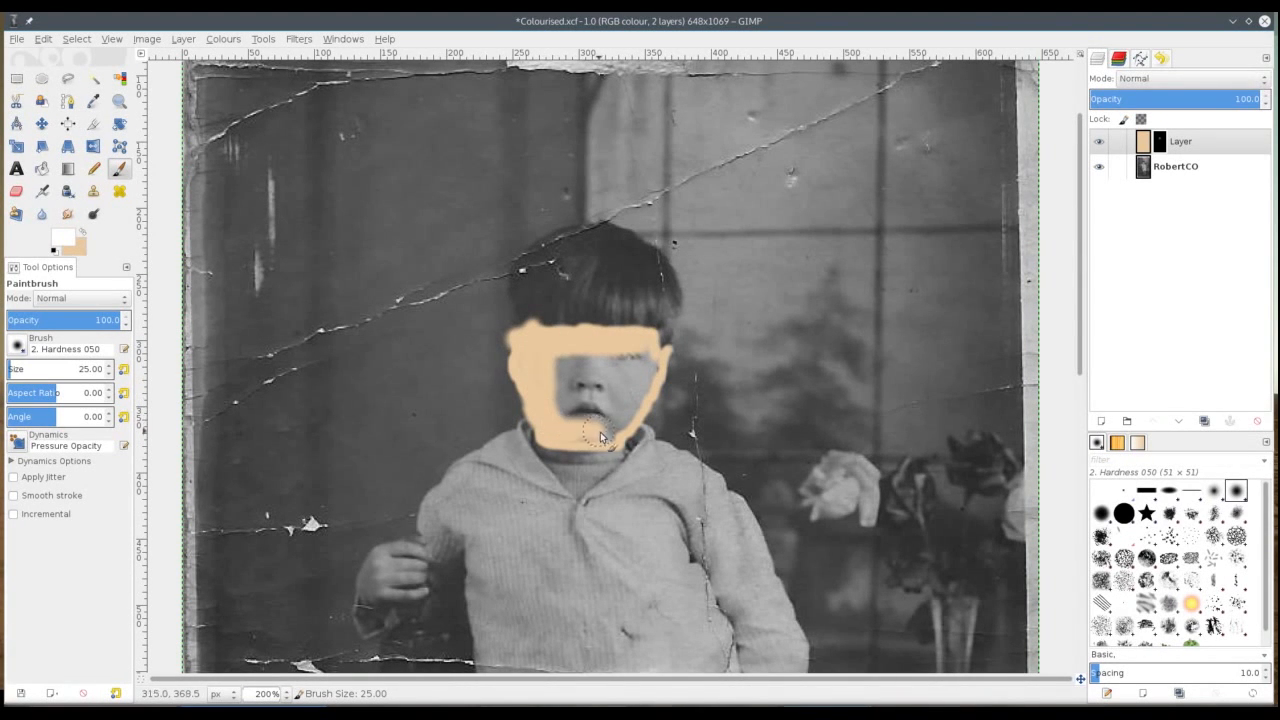
mouse_move(648, 358)
mouse_down()
mouse_move(616, 437)
mouse_move(580, 437)
mouse_move(555, 354)
mouse_up()
mouse_move(580, 396)
mouse_down()
mouse_move(590, 366)
mouse_move(615, 368)
mouse_up()
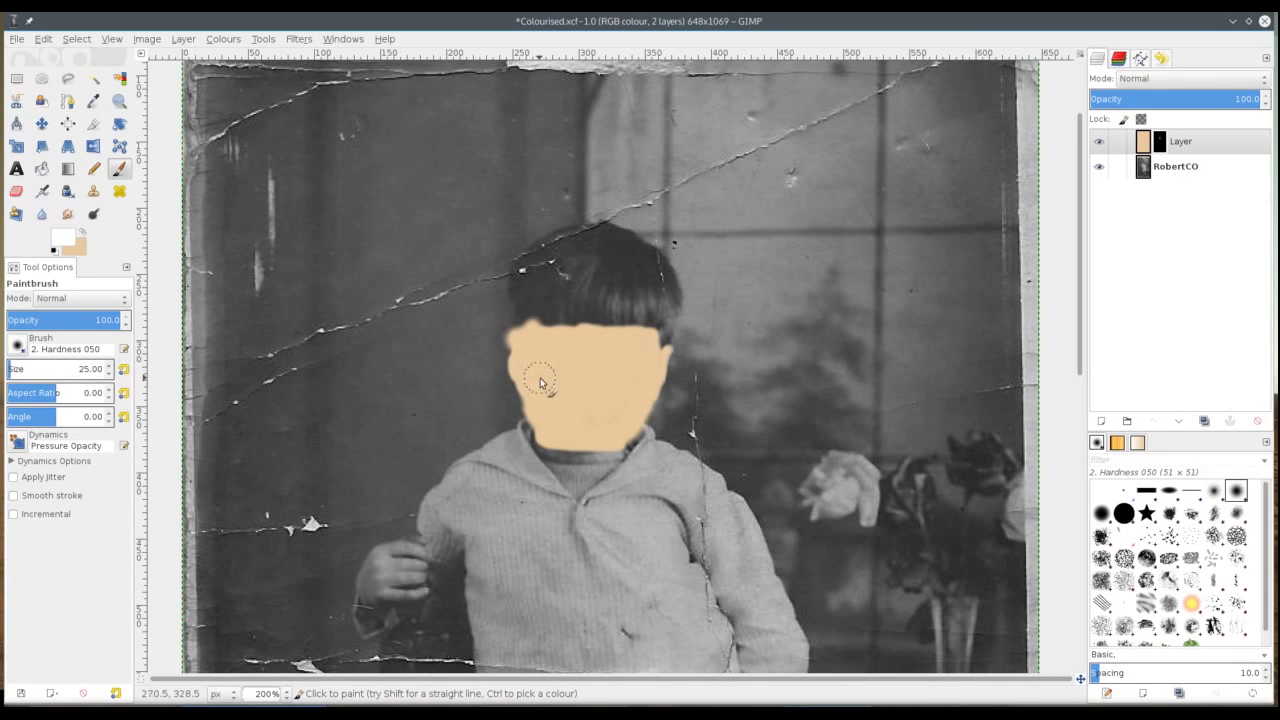
Step: Select the skin-tone layer and set its blending mode to Multiply
click(1143, 142)
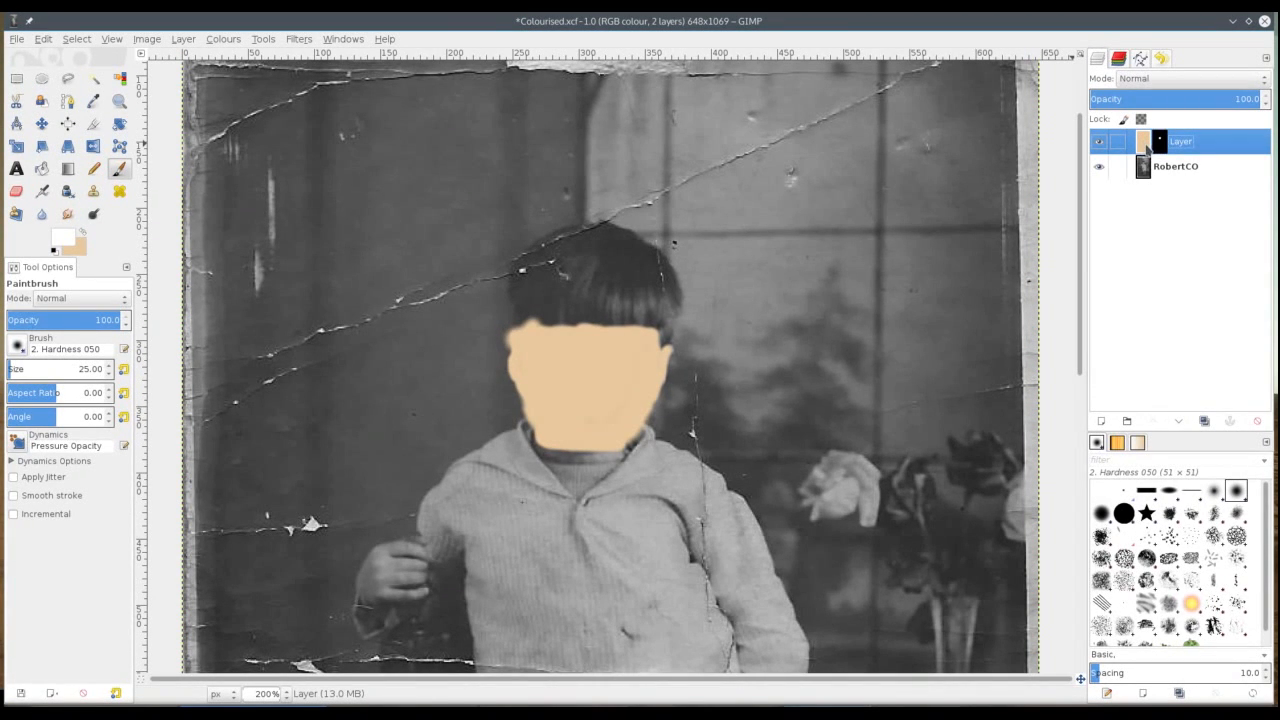
click(1181, 80)
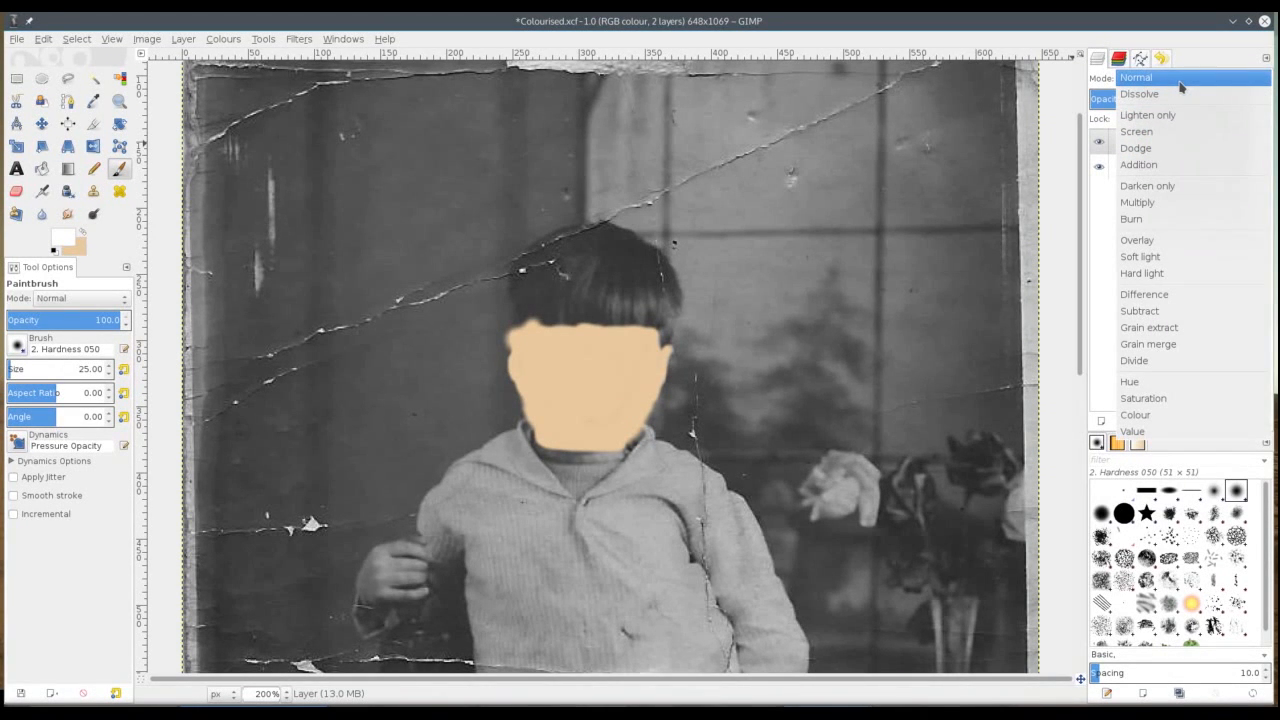
click(1184, 204)
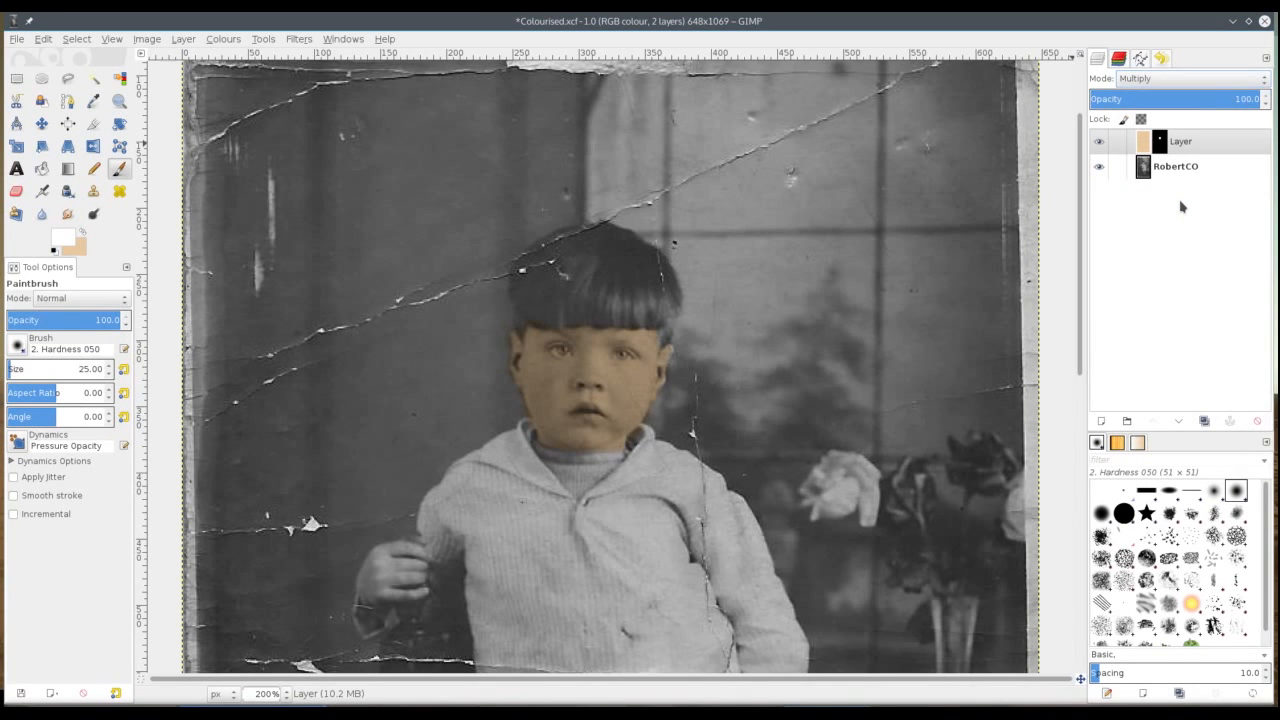
Step: Set the foreground colour to black for painting out areas of the tint
click(59, 236)
drag(205, 240, 123, 325)
click(356, 331)
Step: Try a black stroke along the fringe on the layer itself with a size 20 brush, and undo it
key(bracketleft)
key(bracketleft)
key(bracketleft)
key(bracketleft)
key(bracketleft)
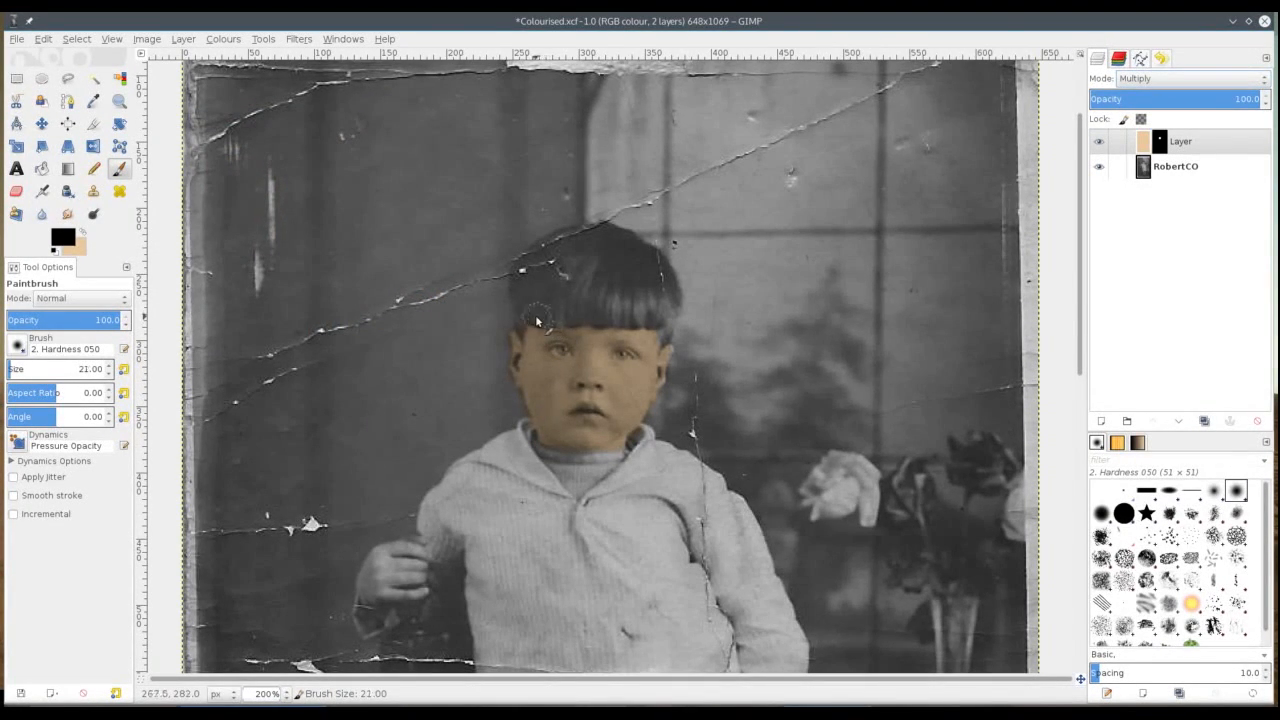
drag(551, 317, 518, 325)
click(55, 40)
click(63, 50)
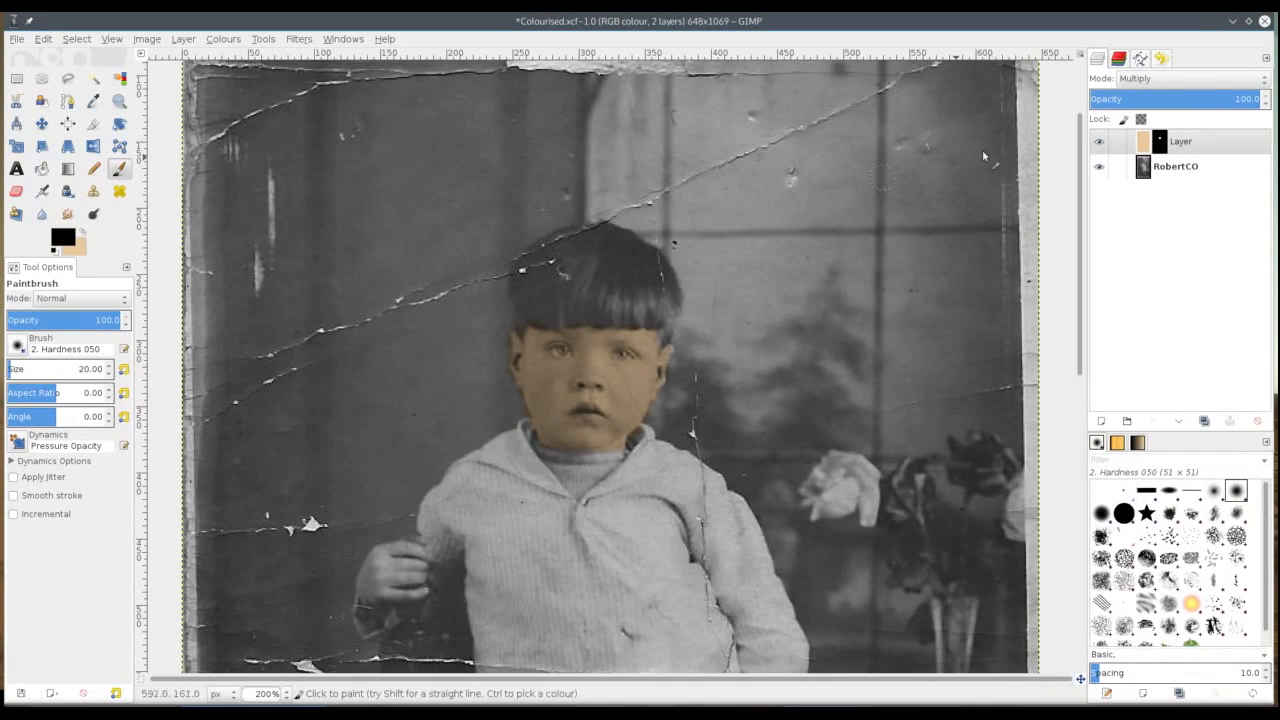
Step: Paint both eyes black on the skin-tone layer's mask with a size 4 brush to remove the tint there
click(1161, 148)
key(bracketleft)
key(bracketleft)
key(bracketleft)
key(bracketleft)
key(bracketleft)
key(bracketleft)
key(bracketleft)
key(bracketleft)
key(bracketleft)
key(bracketleft)
key(bracketleft)
key(bracketleft)
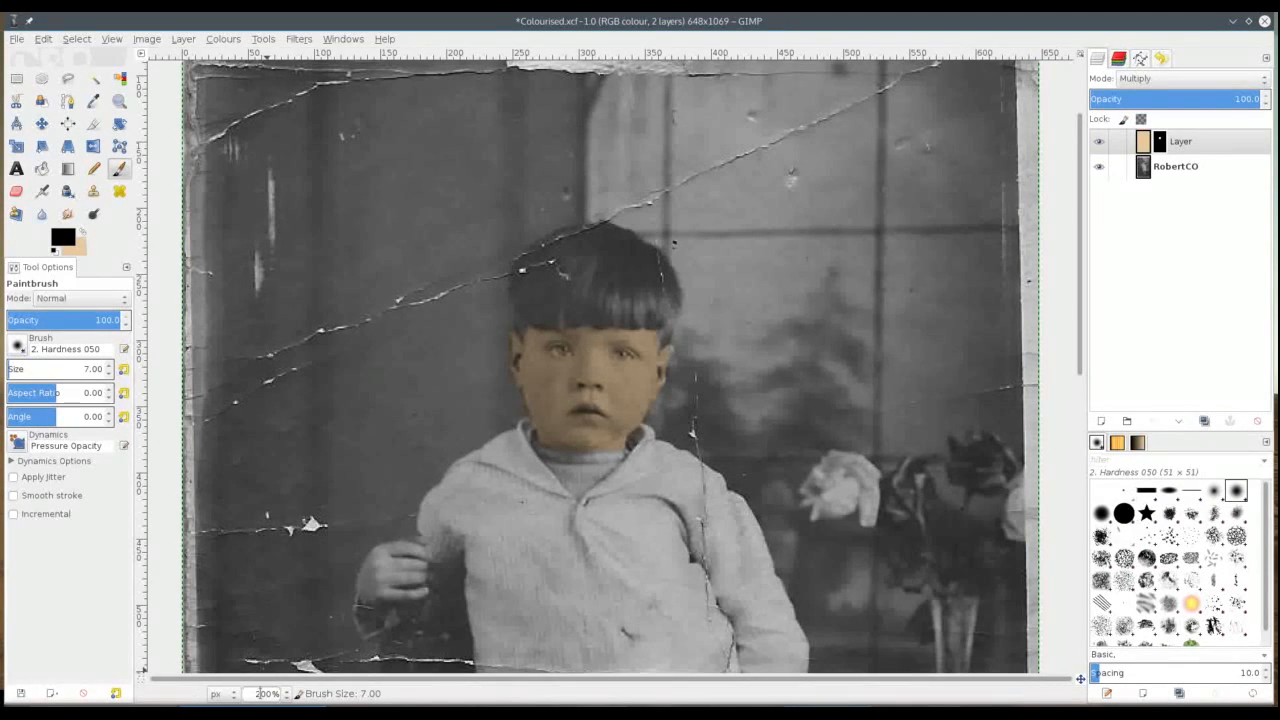
key(3)
key(bracketleft)
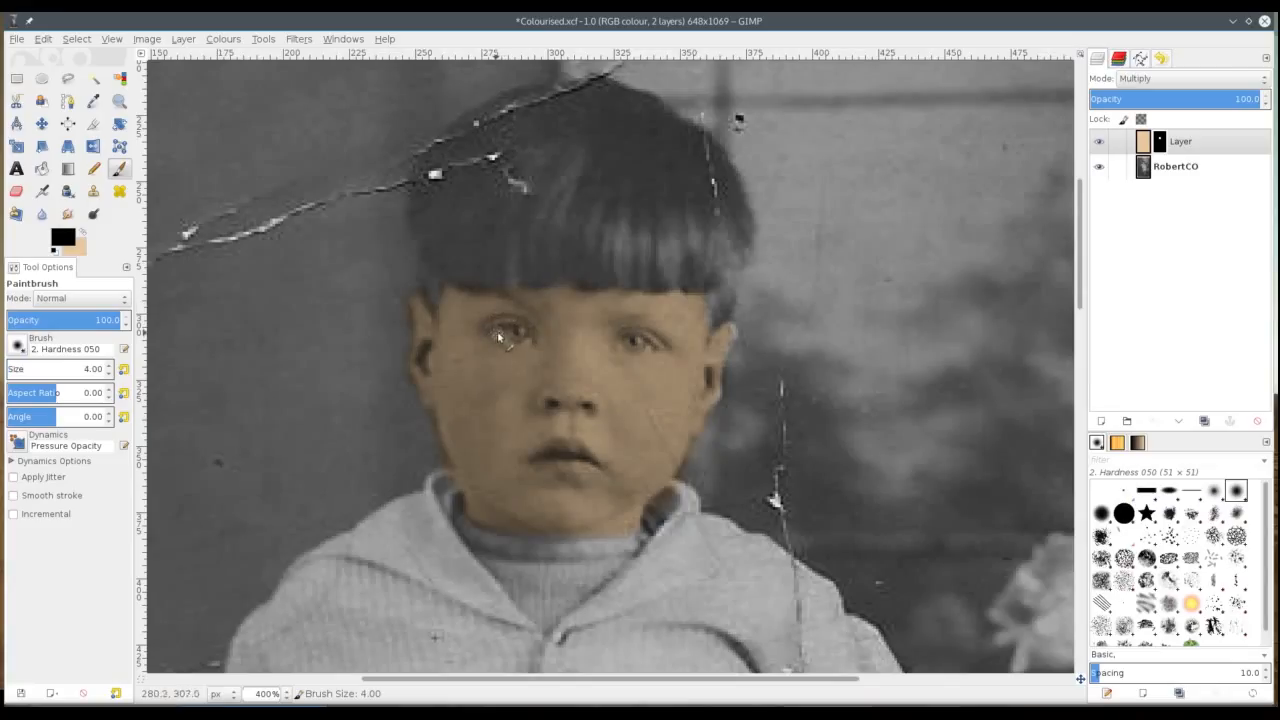
drag(501, 335, 523, 343)
mouse_move(646, 347)
mouse_down()
mouse_move(634, 345)
mouse_move(645, 352)
mouse_up()
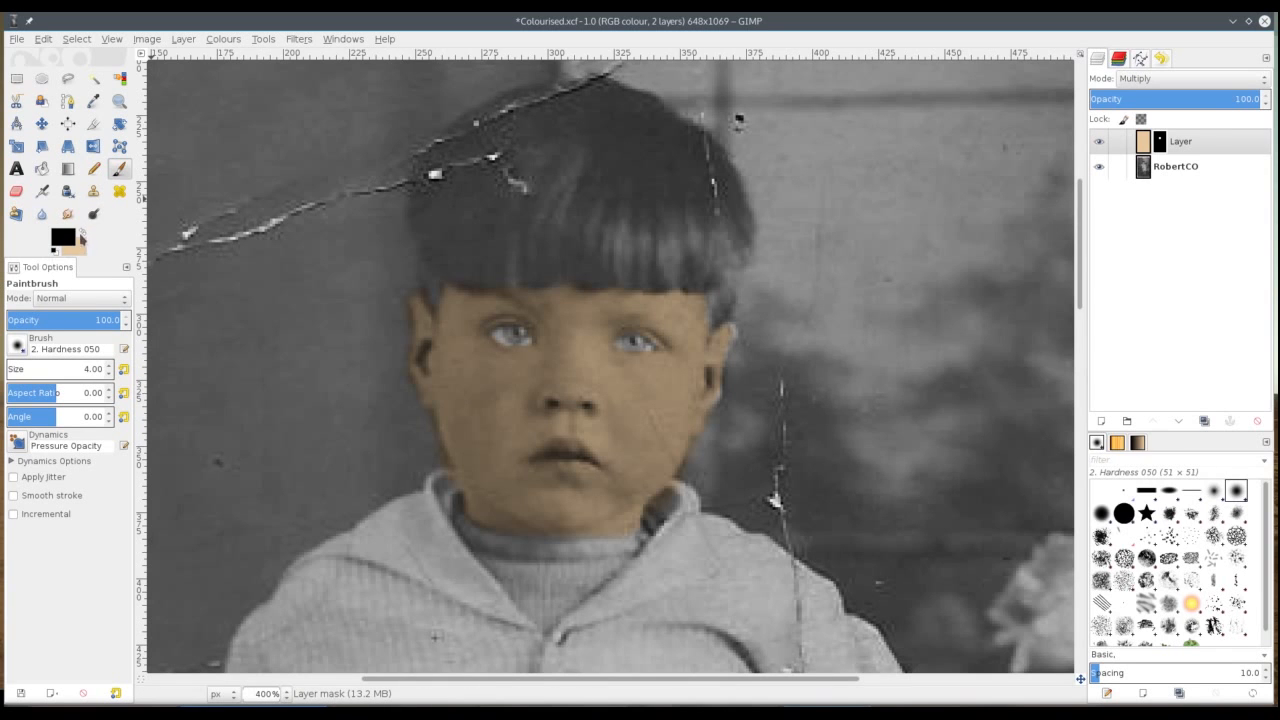
Step: Set the foreground colour back to white
click(63, 237)
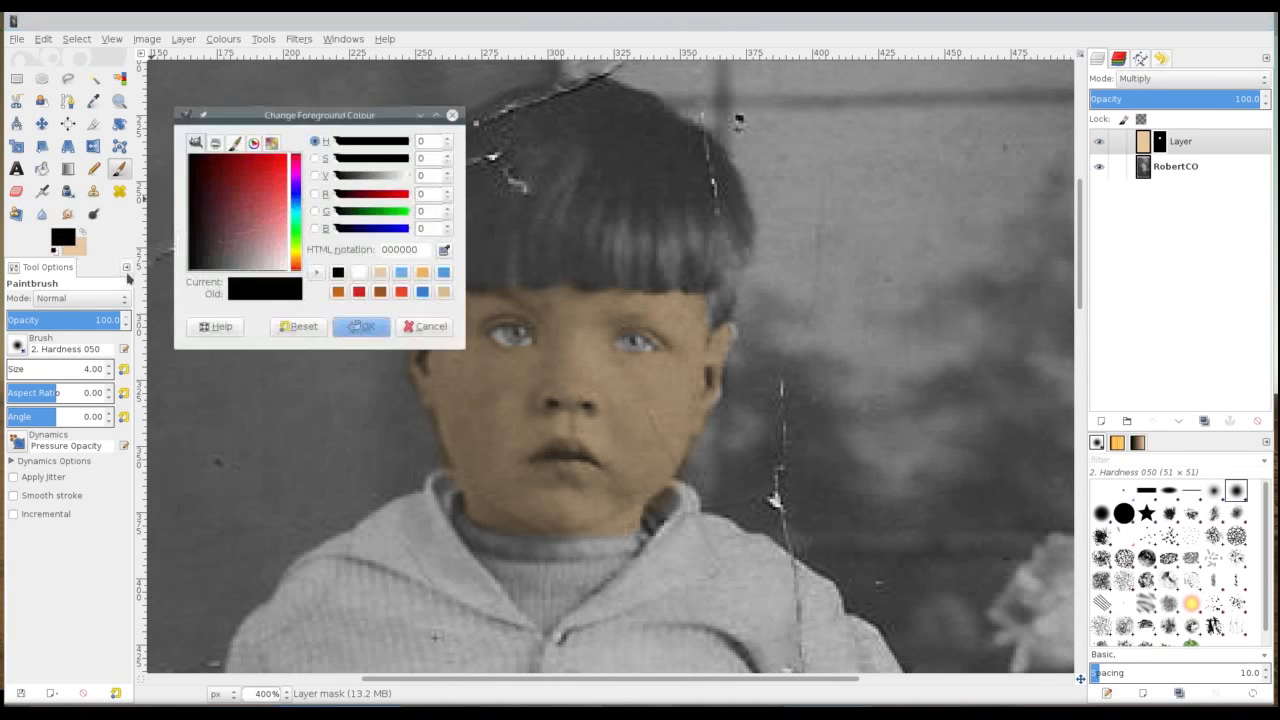
click(359, 272)
click(361, 326)
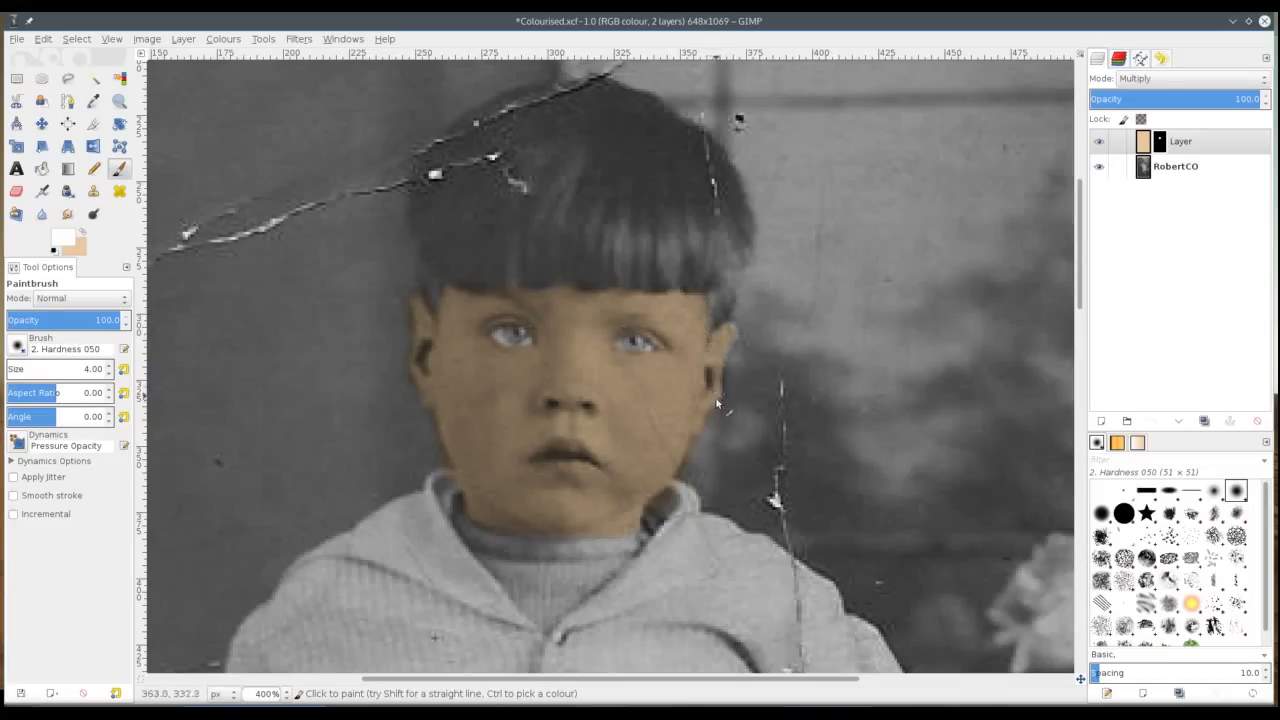
Step: Try a white stroke on the mask over the boy's jumper, and undo it
drag(384, 617, 366, 676)
click(43, 38)
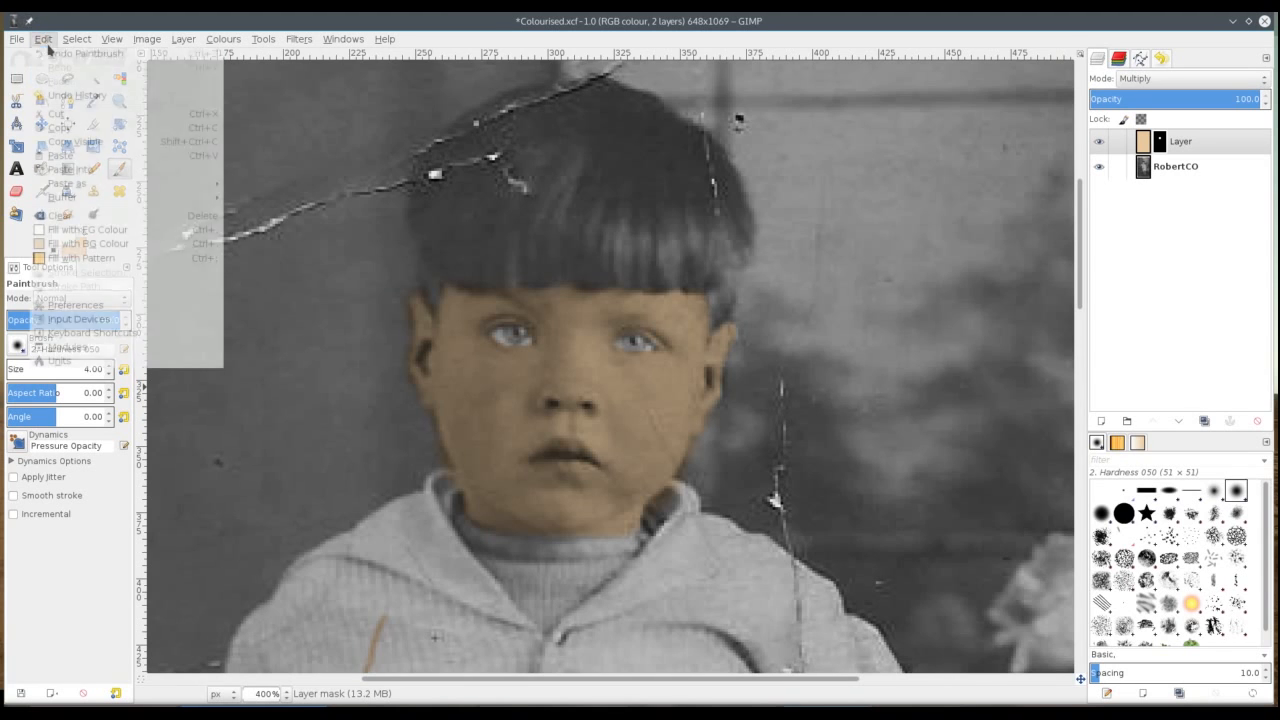
click(62, 58)
Step: Lower the skin-tone layer's opacity to 75.7
scroll(260, 693, down, 1)
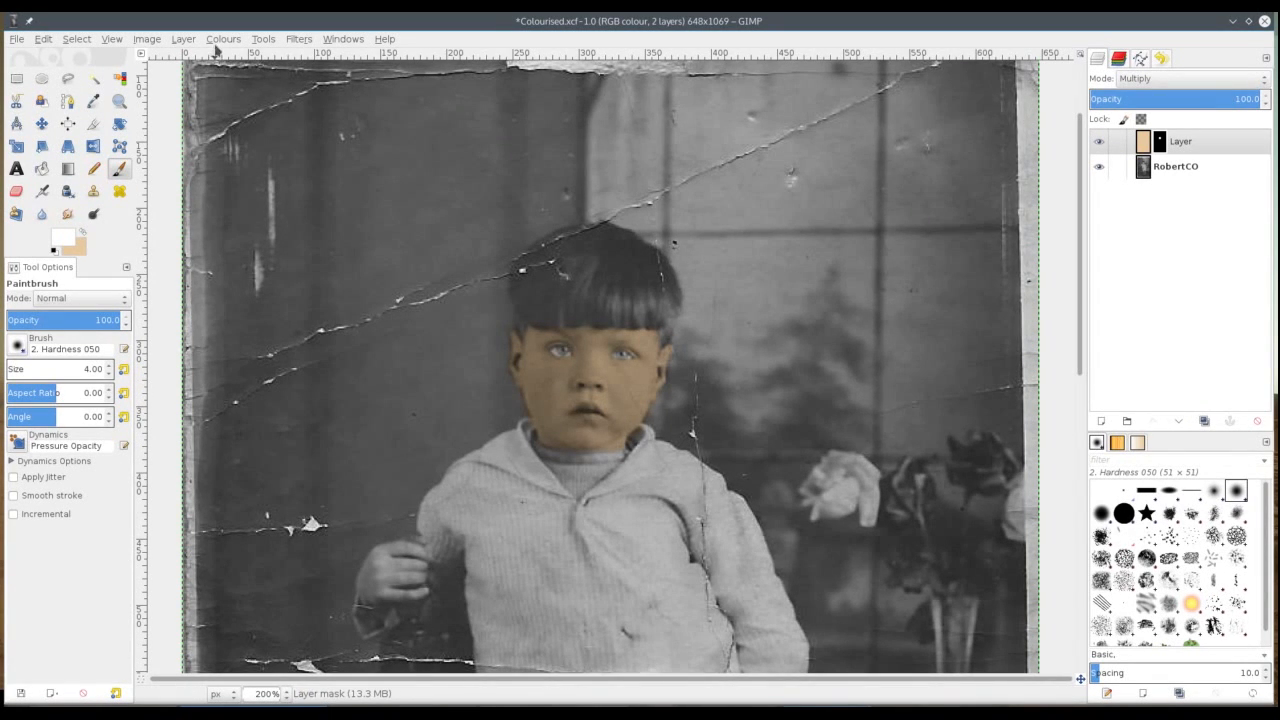
click(1145, 142)
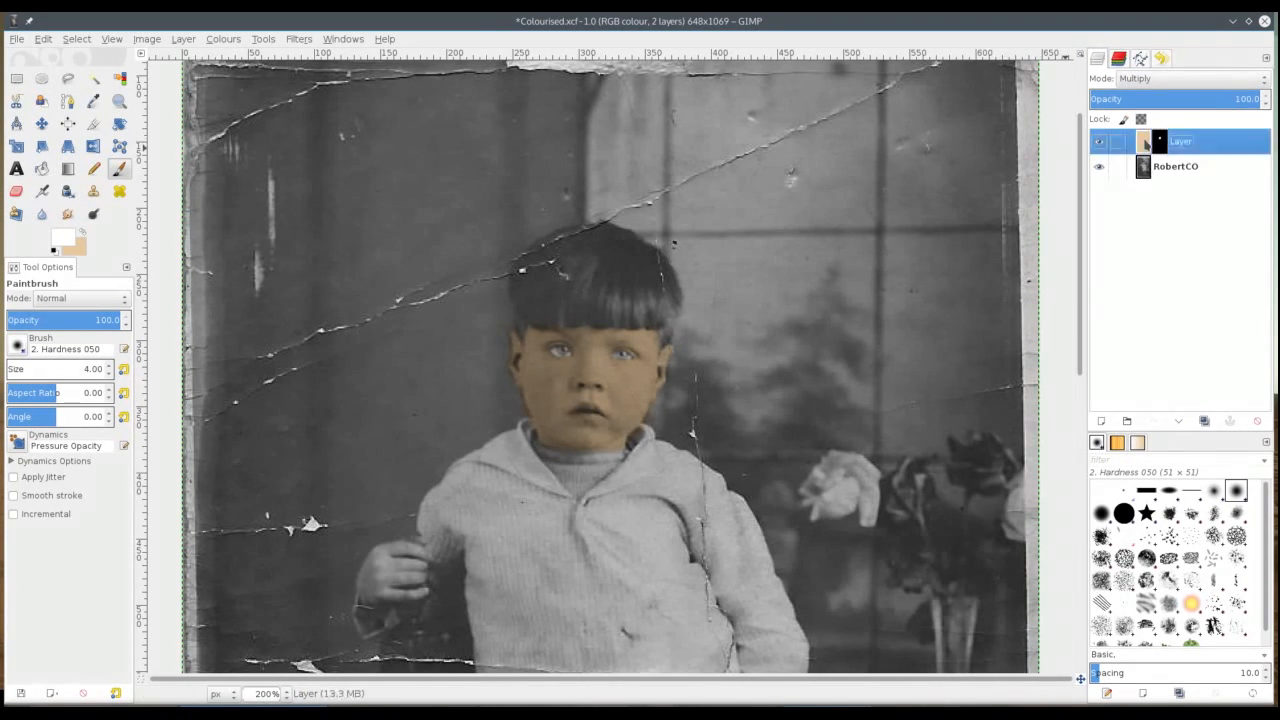
click(1248, 99)
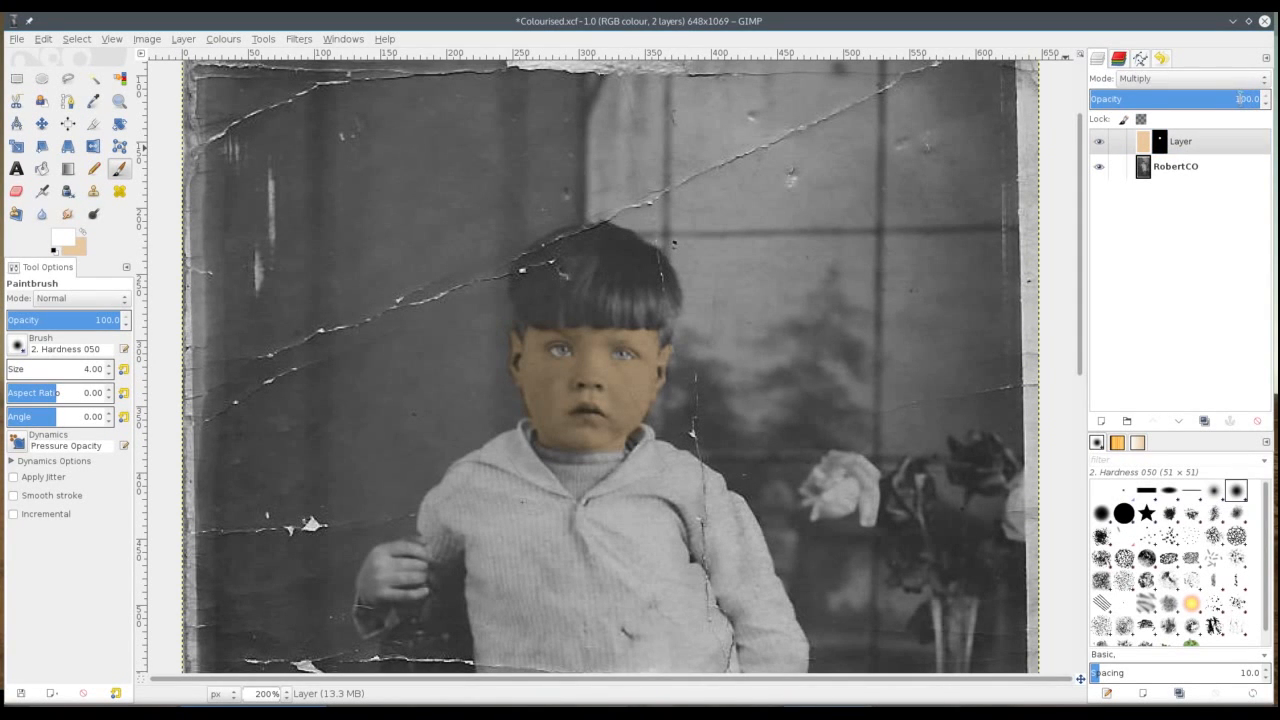
mouse_move(1232, 98)
mouse_down()
mouse_move(1206, 103)
mouse_move(1255, 106)
mouse_move(1193, 105)
mouse_move(1211, 106)
mouse_up()
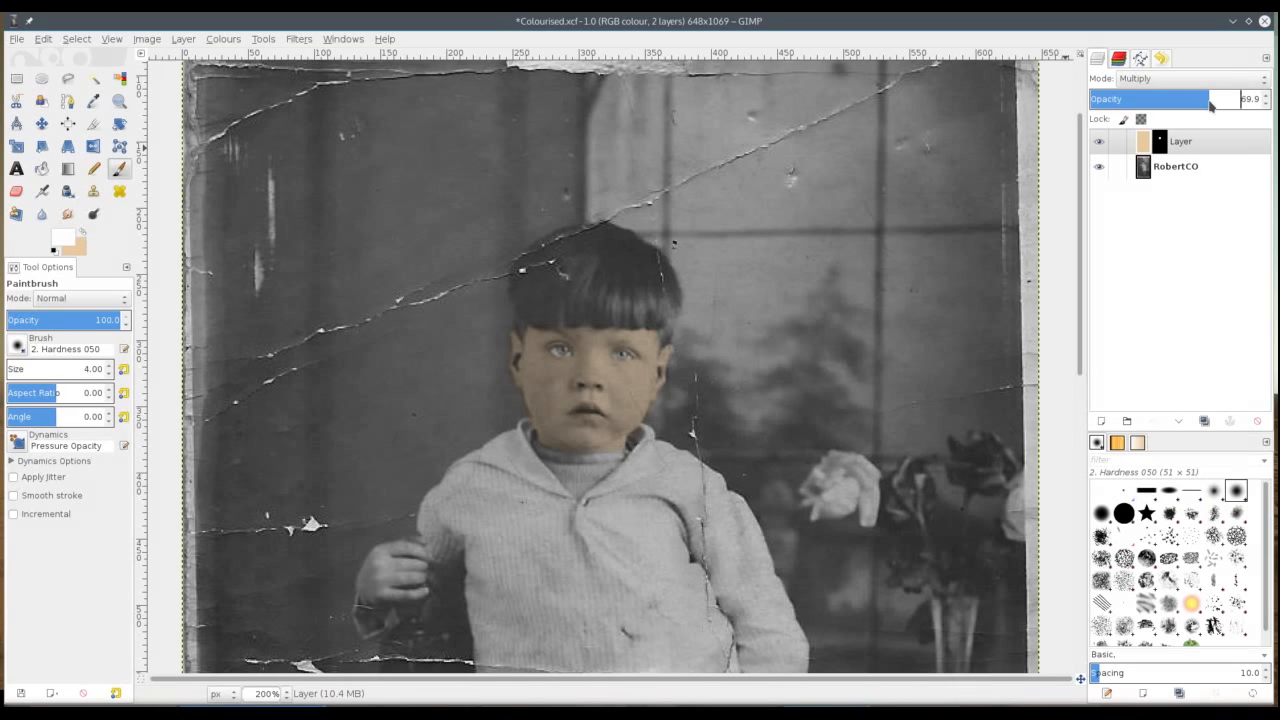
drag(1210, 95, 1216, 99)
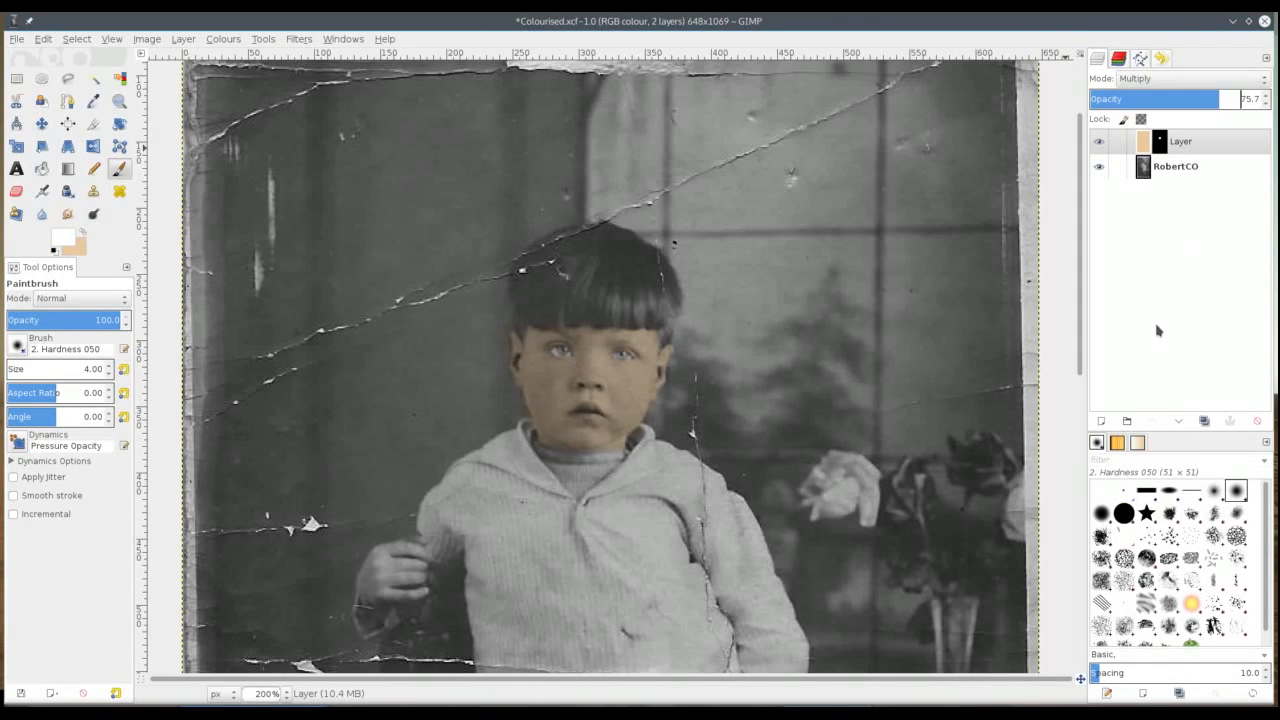
Step: Add a new layer filled with transparency above the skin-tone layer
click(1100, 424)
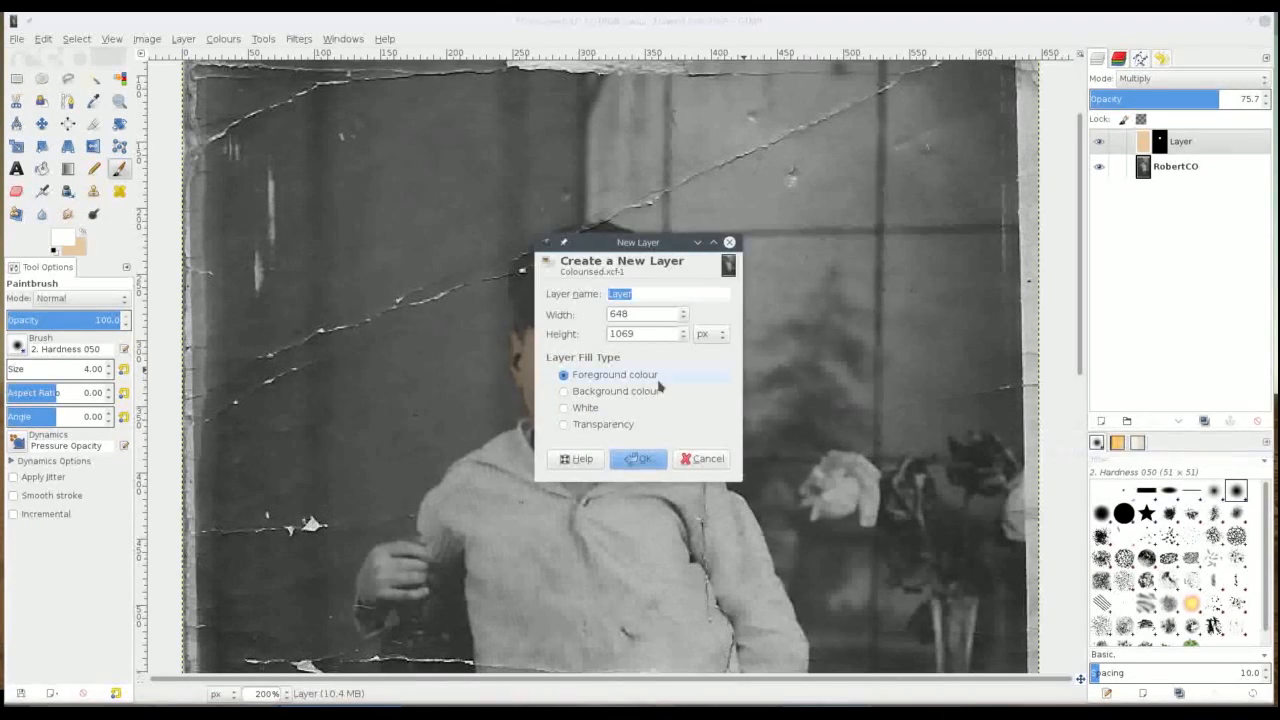
click(587, 427)
click(617, 298)
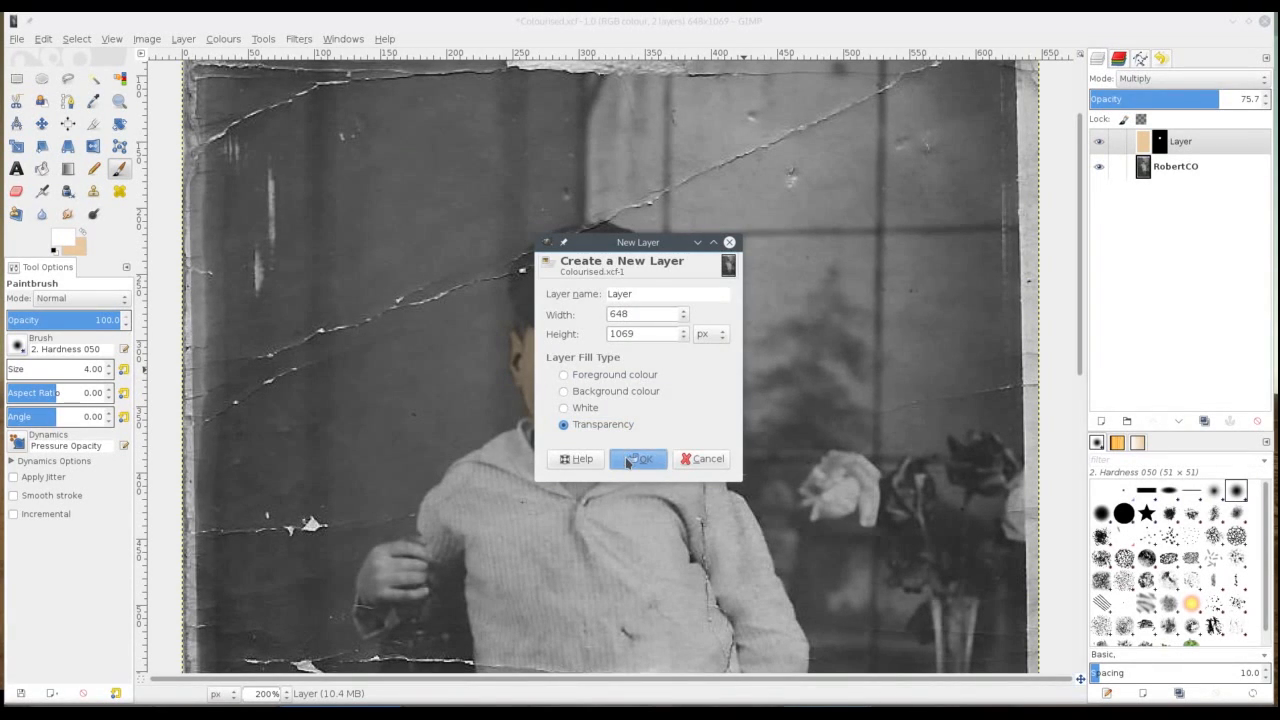
click(638, 458)
Step: Set the foreground colour to a warm red, ed3b2e
click(60, 238)
drag(271, 216, 284, 166)
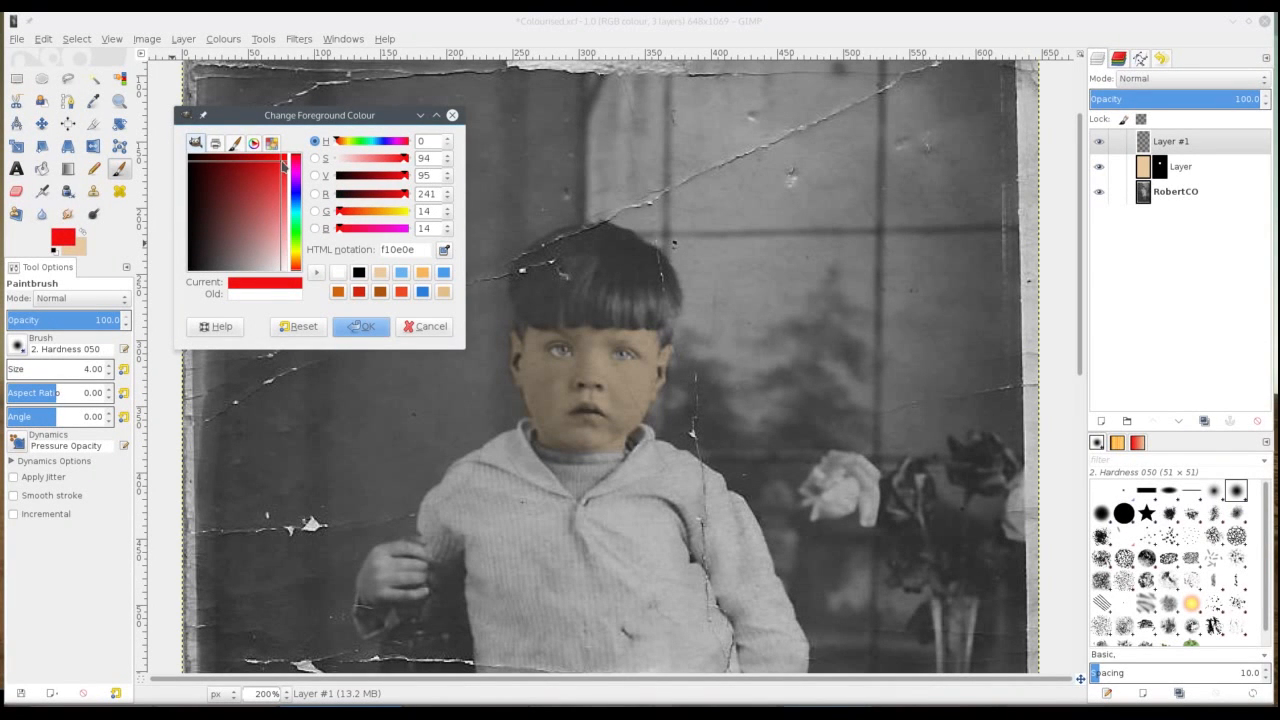
click(297, 268)
click(297, 270)
drag(285, 190, 282, 180)
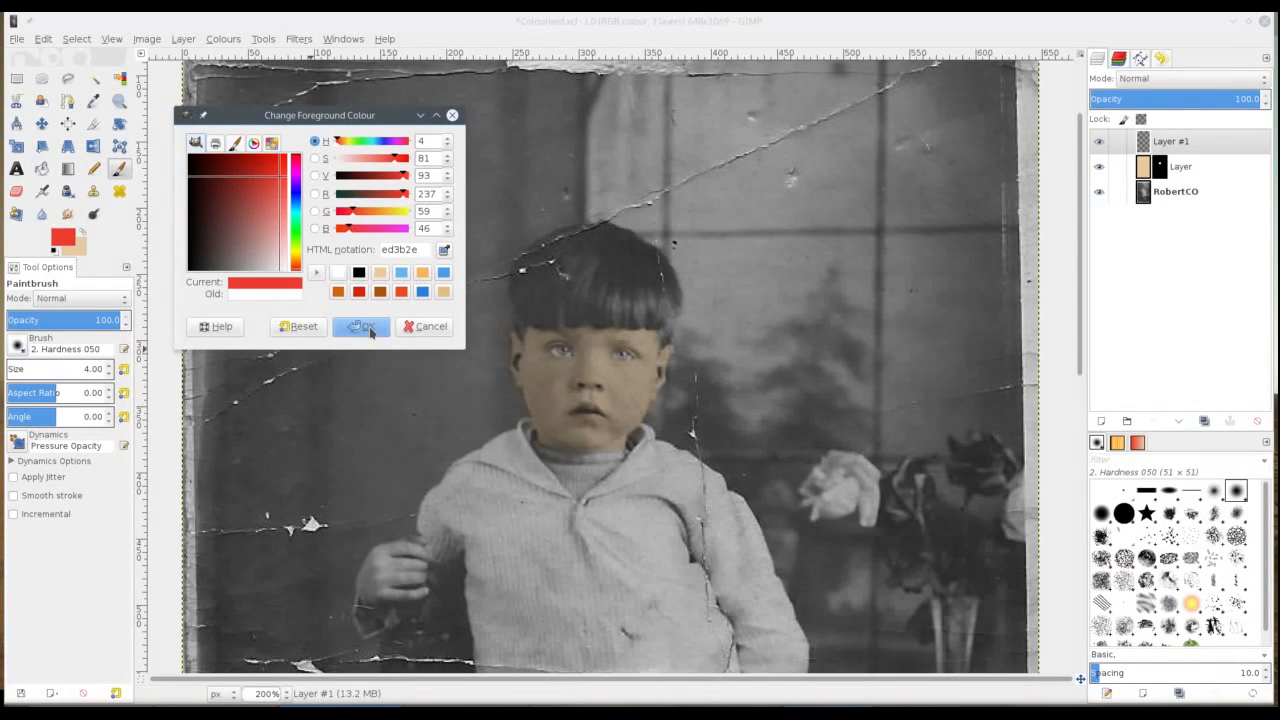
click(367, 327)
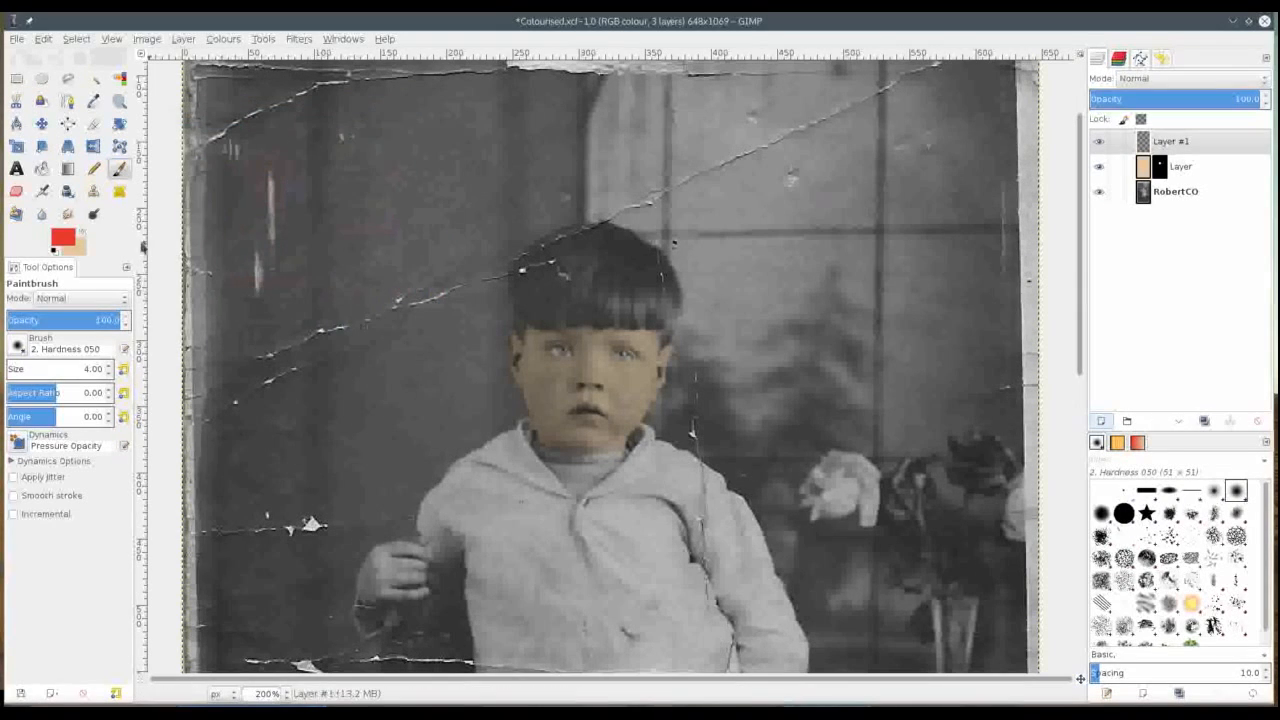
Step: Airbrush red blush onto both of the boy's cheeks with a size 33 brush
click(41, 191)
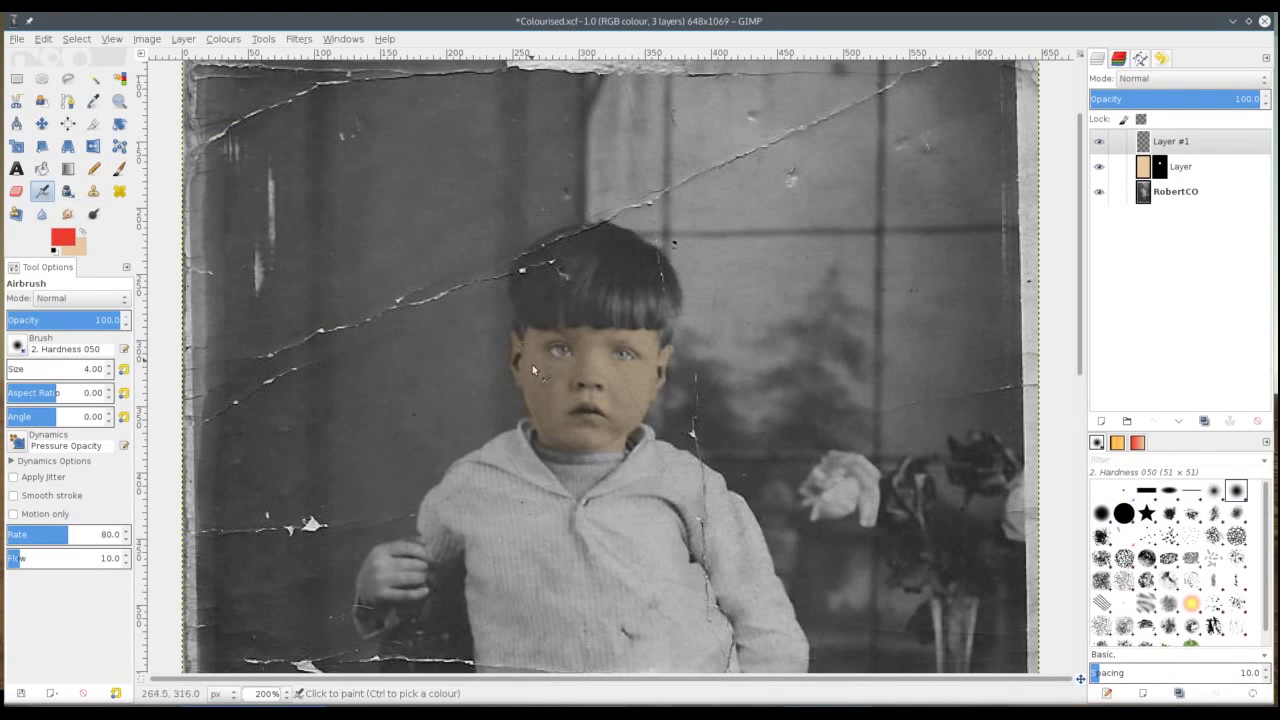
key(bracketright)
key(bracketright)
key(bracketright)
key(bracketright)
key(bracketright)
key(bracketright)
key(bracketright)
key(bracketright)
key(bracketright)
key(bracketright)
key(bracketright)
key(bracketright)
key(bracketright)
key(bracketright)
key(bracketright)
key(bracketright)
key(bracketright)
key(bracketright)
key(bracketright)
key(bracketright)
key(bracketright)
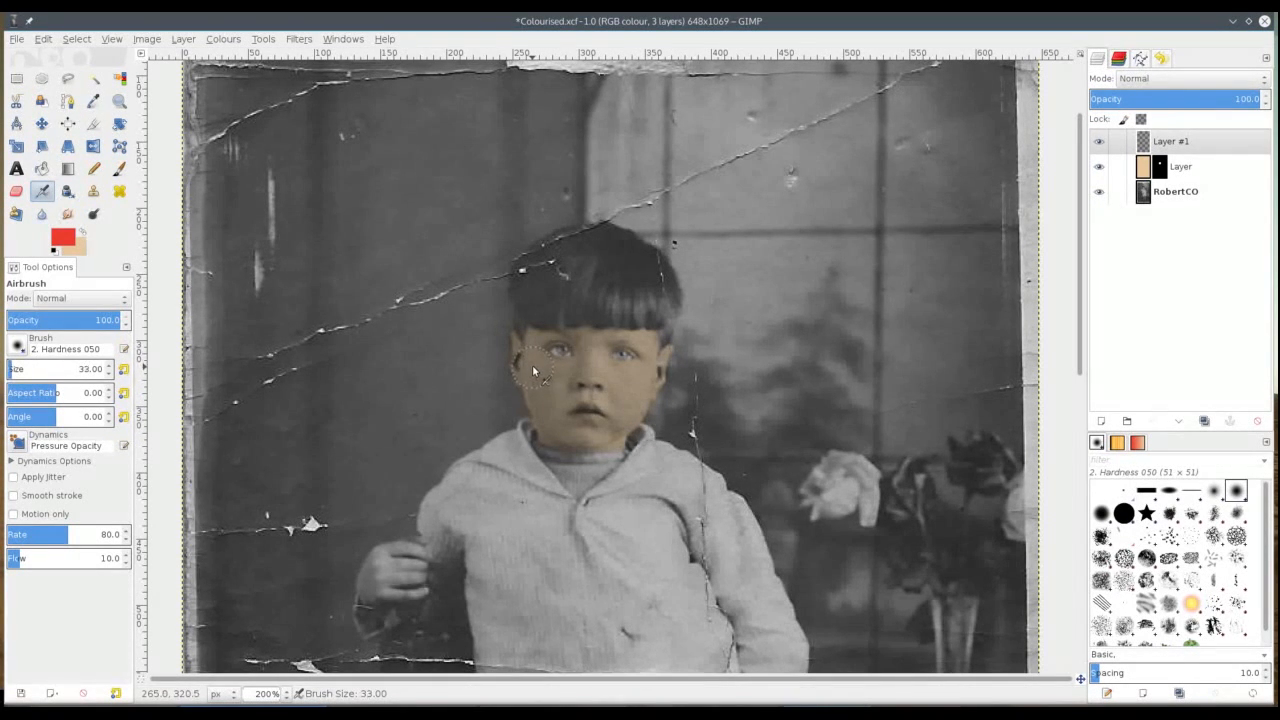
drag(533, 368, 536, 400)
Step: Airbrush red onto the boy's nose with a size 28 brush
key(bracketleft)
key(bracketleft)
key(bracketleft)
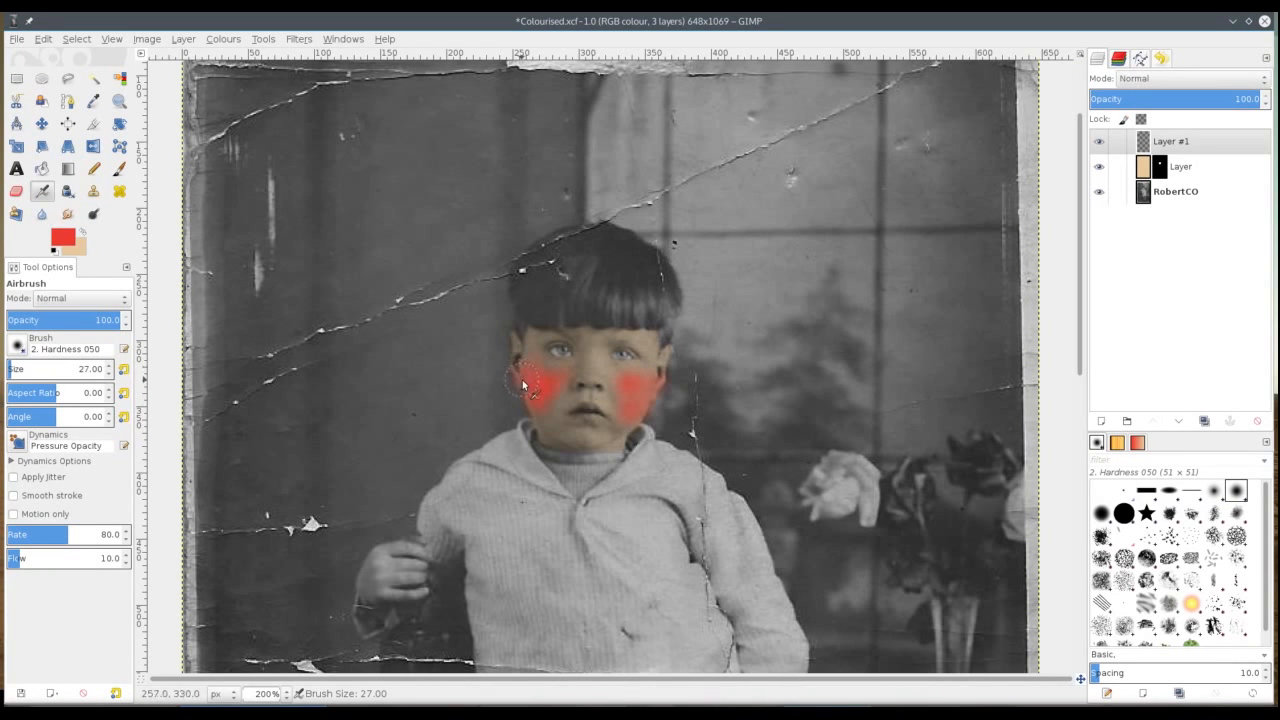
key(bracketright)
click(589, 378)
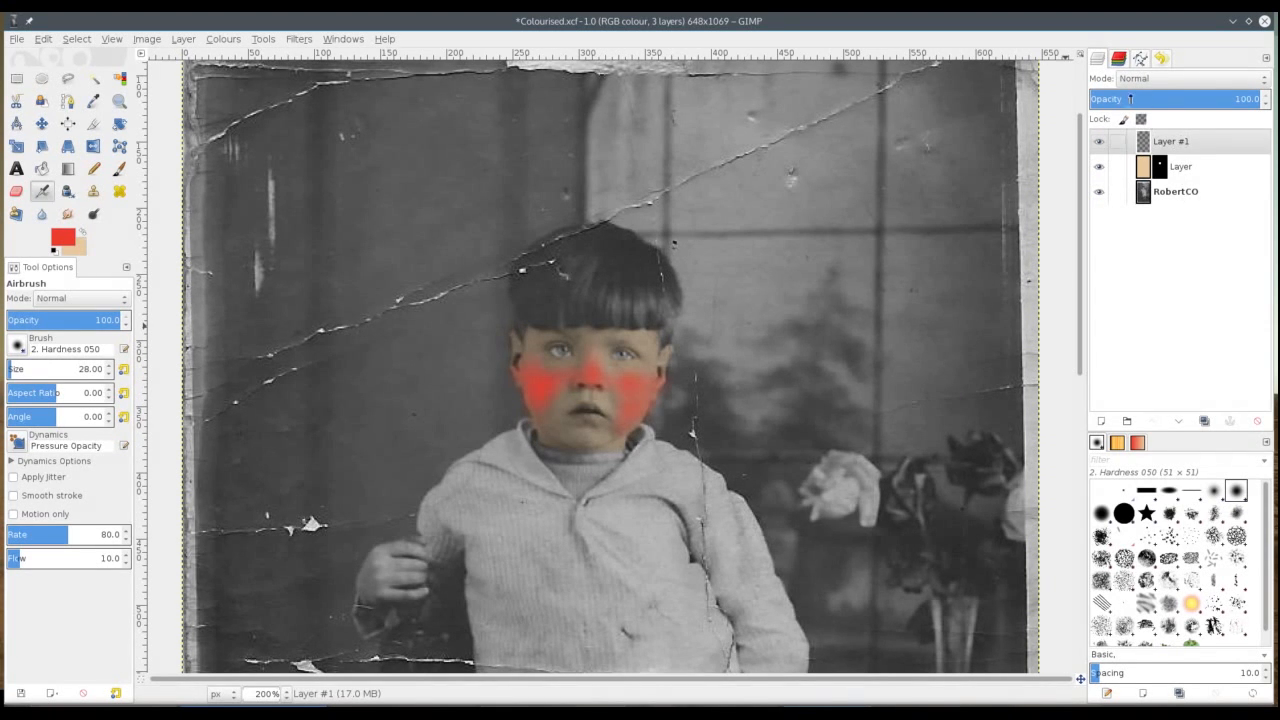
Step: Set the blush layer to Multiply mode and lower its opacity to 32.8
click(1176, 83)
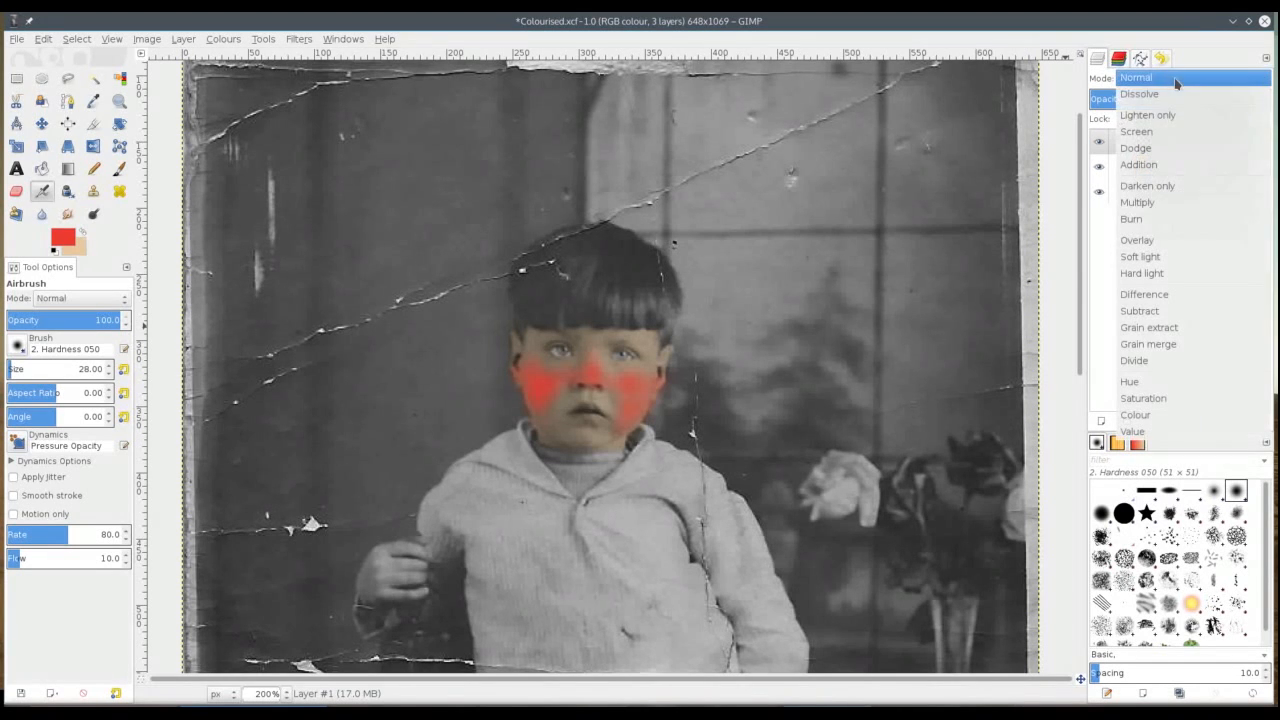
click(1164, 204)
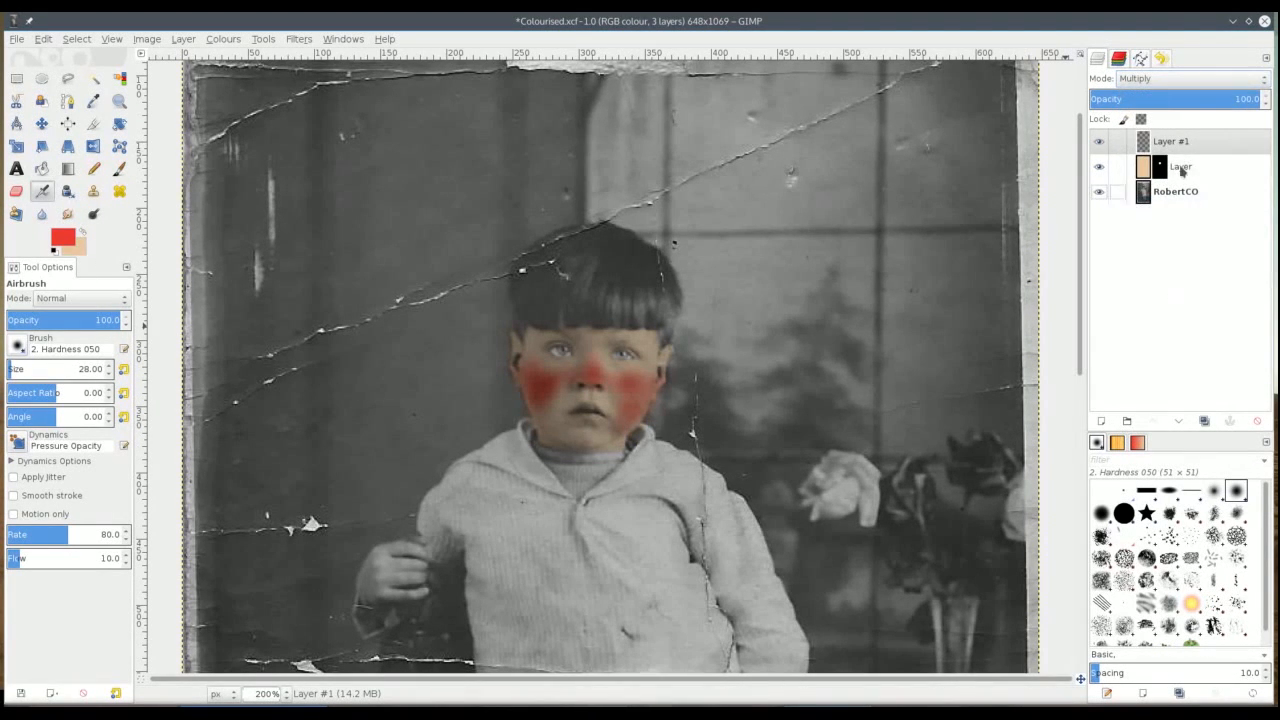
drag(1202, 99, 1141, 99)
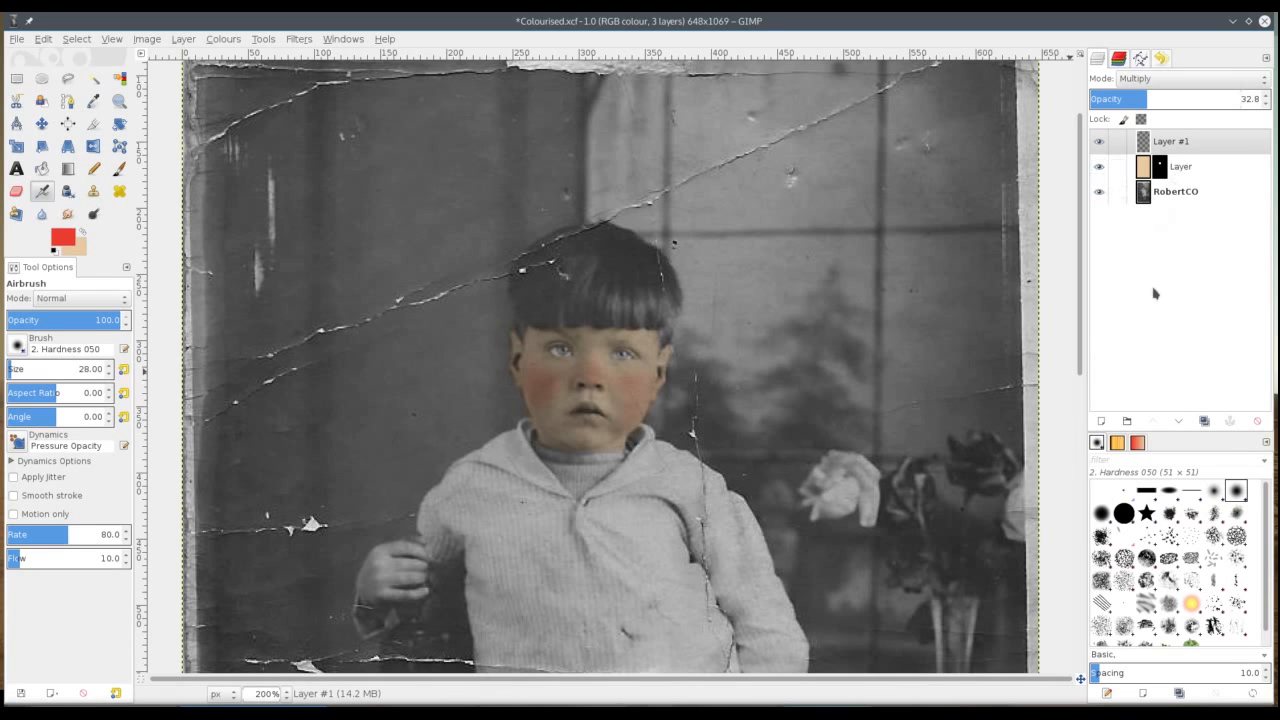
Step: Add another new layer filled with transparency above the blush layer
click(1101, 421)
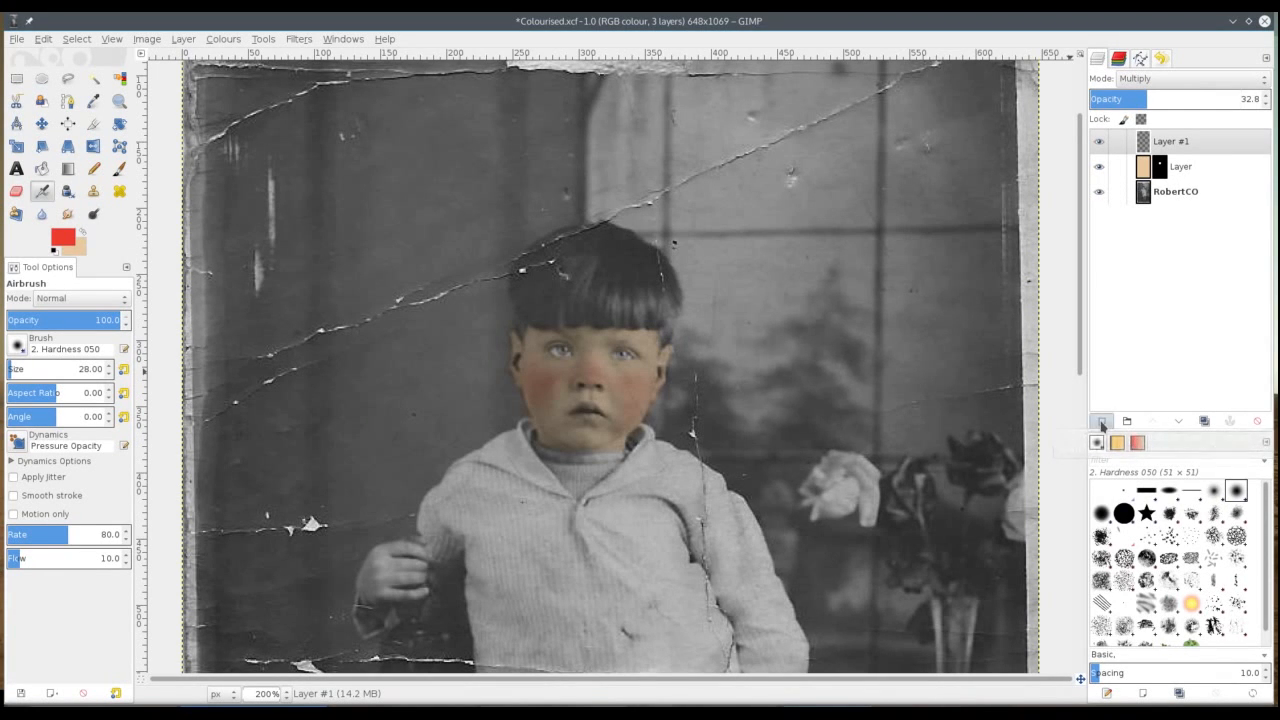
click(586, 428)
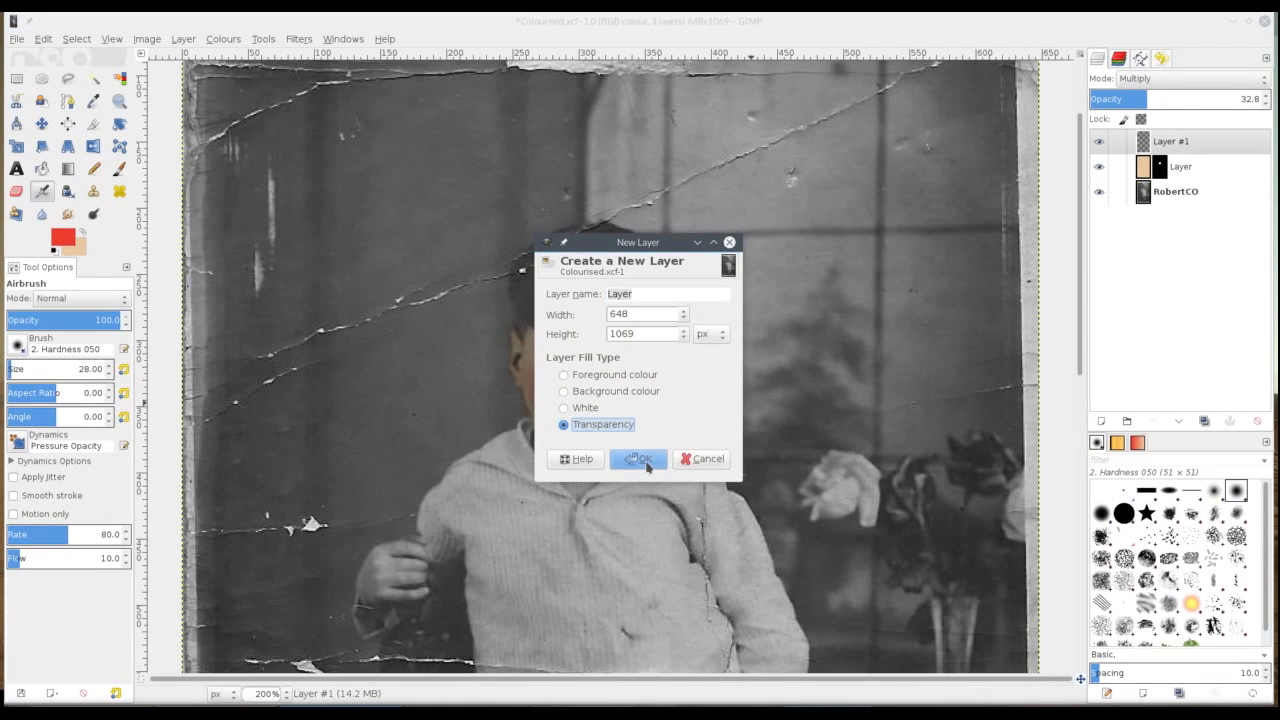
click(645, 459)
Step: Set the foreground colour to a brown, 773c10
click(62, 236)
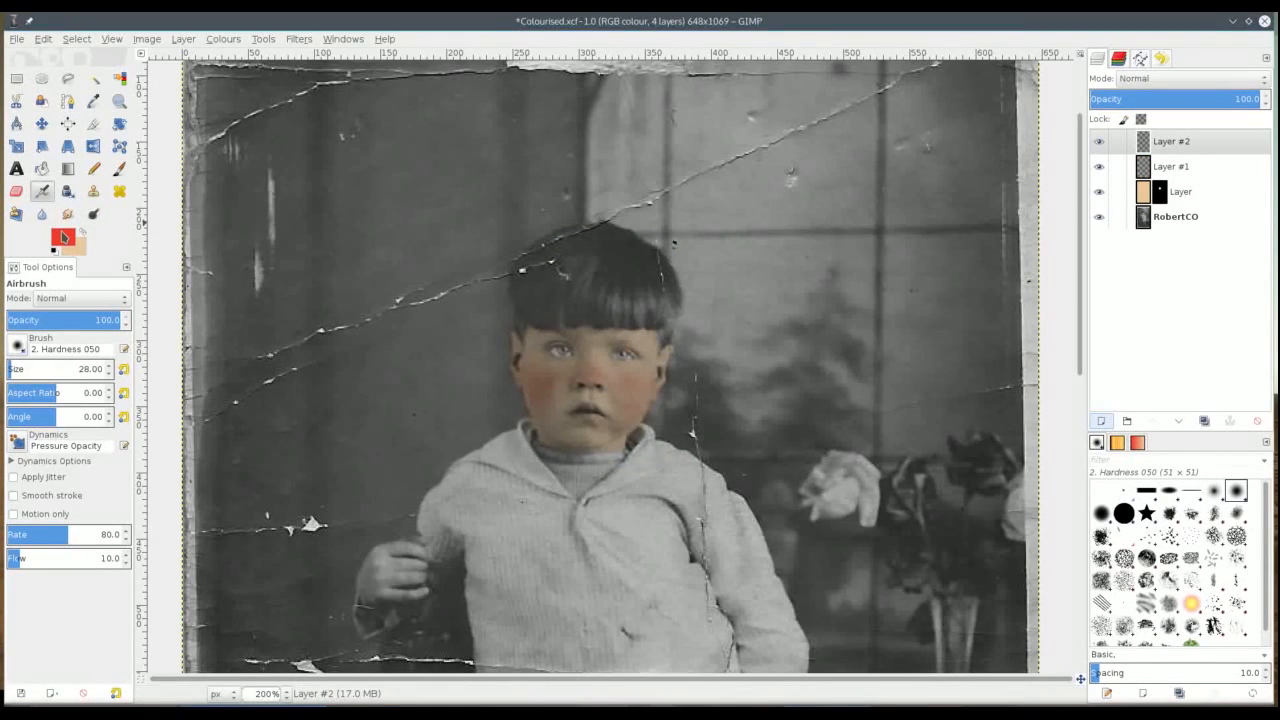
click(296, 266)
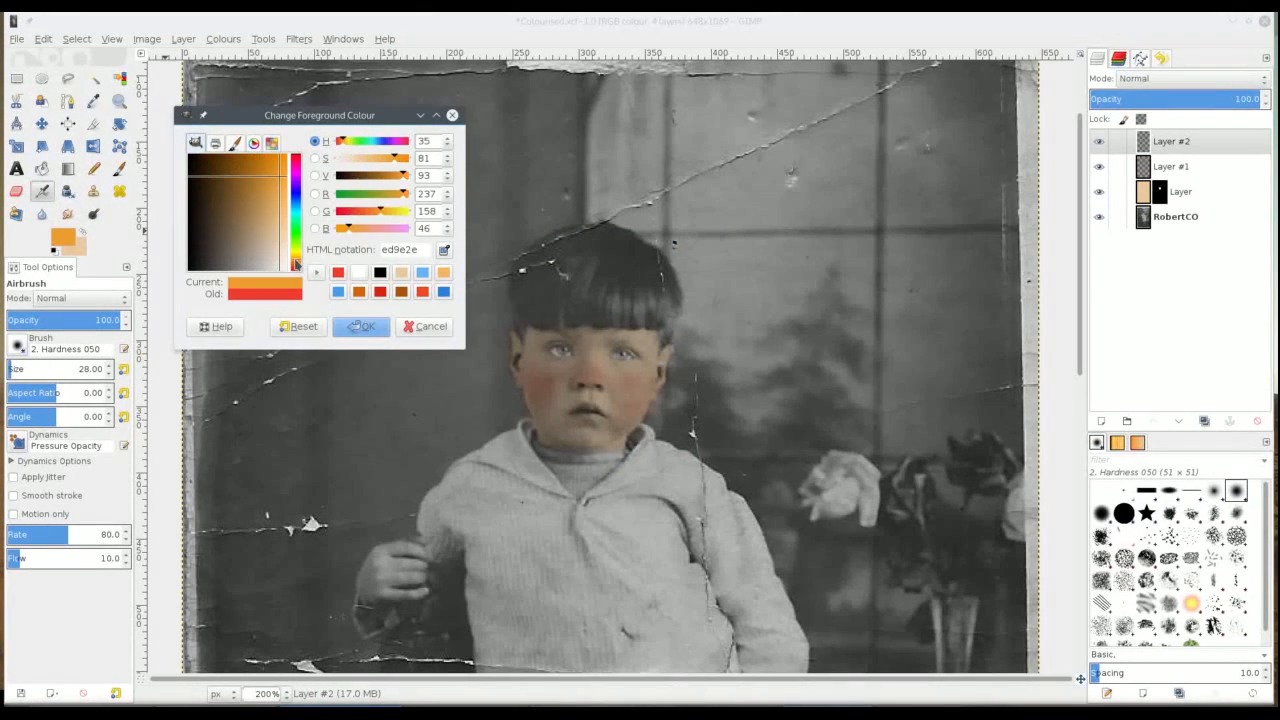
drag(298, 264, 297, 262)
drag(251, 168, 232, 167)
click(361, 326)
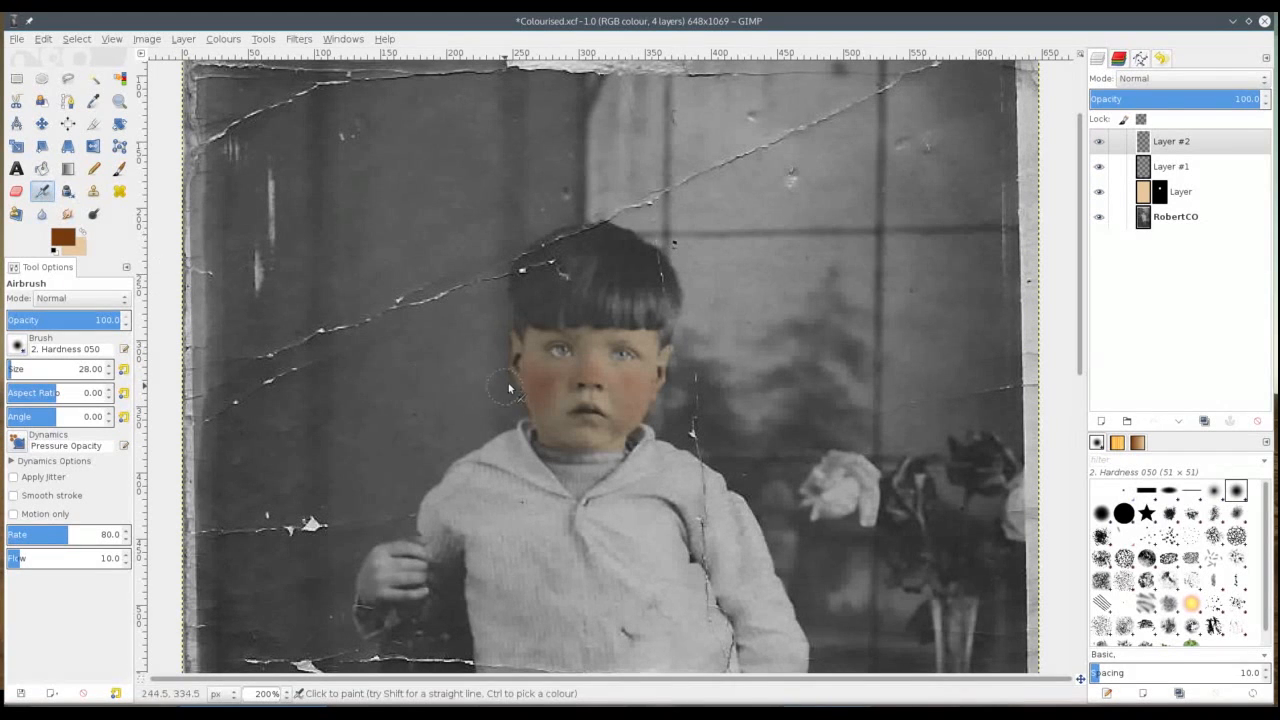
Step: Try a brown airbrush stroke over one eye with a size 29 brush, and undo it
key(bracketright)
mouse_move(542, 344)
mouse_down()
mouse_move(574, 354)
mouse_move(537, 336)
mouse_up()
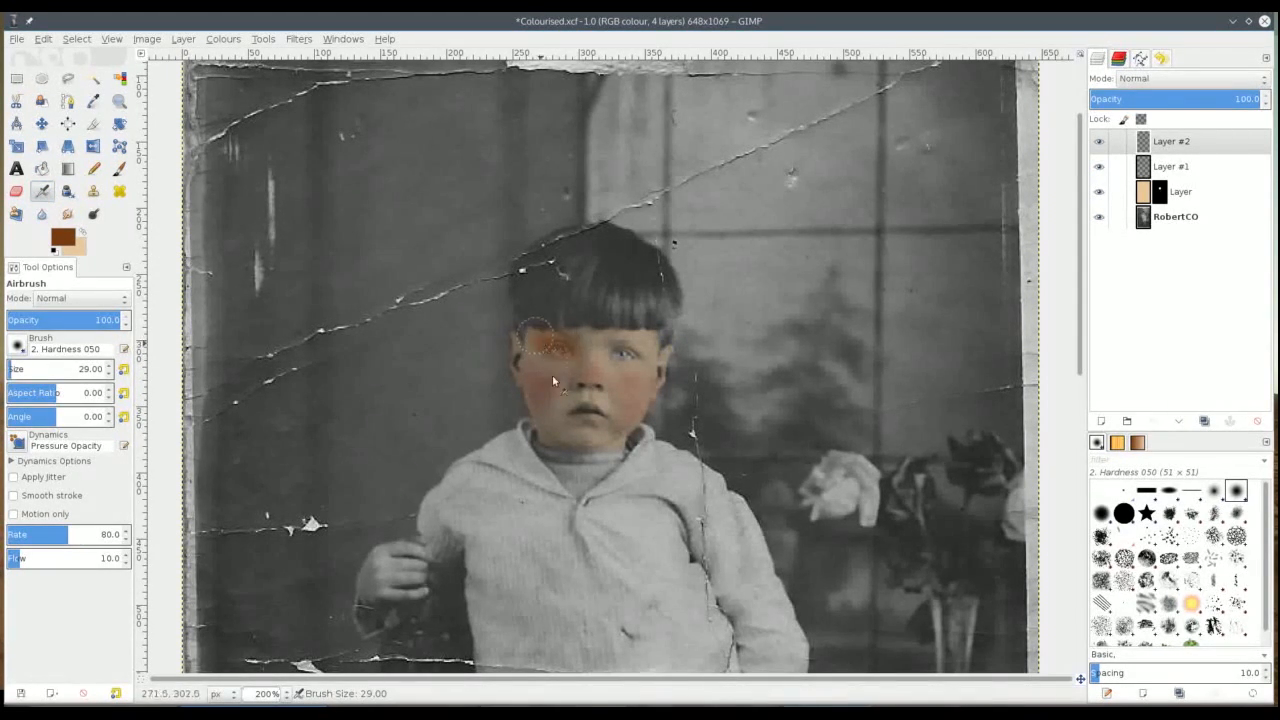
click(43, 38)
click(60, 56)
Step: Darken the brown foreground colour and airbrush it around both of the boy's eyes
click(60, 236)
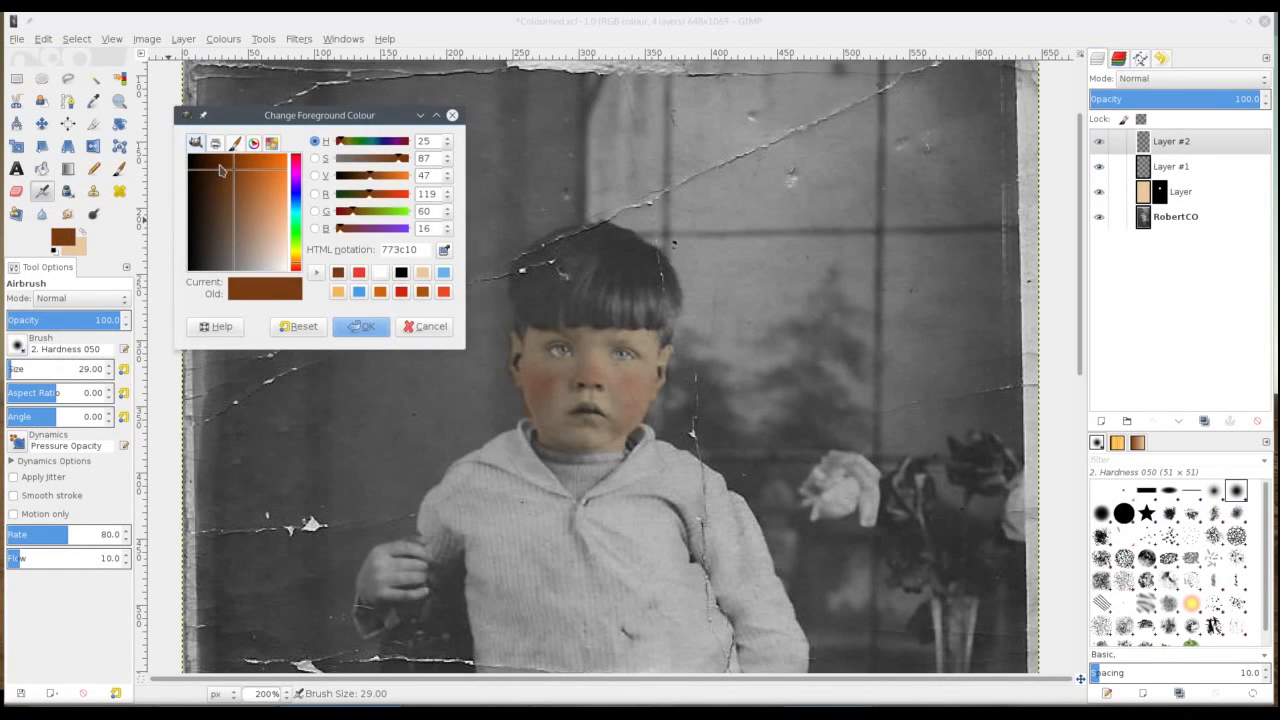
click(220, 166)
click(361, 327)
mouse_move(540, 330)
mouse_down()
mouse_move(570, 358)
mouse_move(552, 360)
mouse_move(544, 349)
mouse_move(570, 359)
mouse_move(549, 344)
mouse_move(614, 357)
mouse_up()
key(bracketleft)
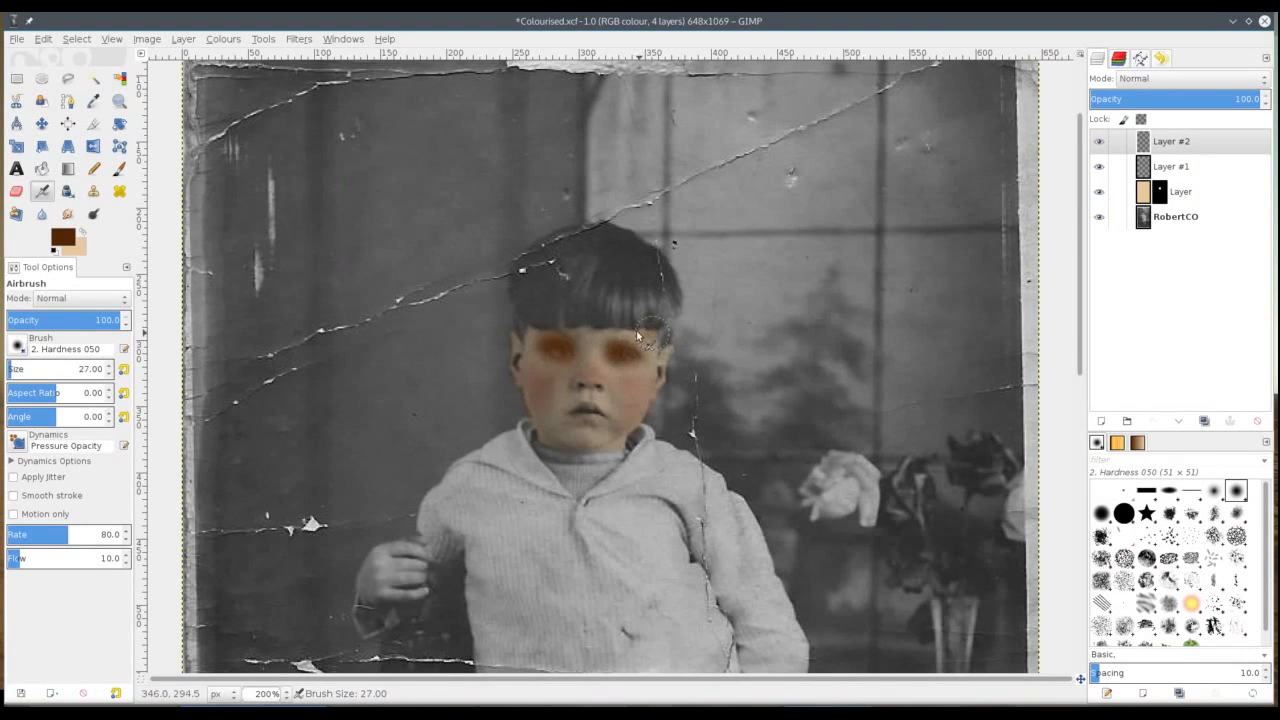
Step: Airbrush brown shading beneath the lower lip with a size 20 brush, undoing one stray stroke
key(bracketleft)
key(bracketright)
key(bracketright)
key(bracketright)
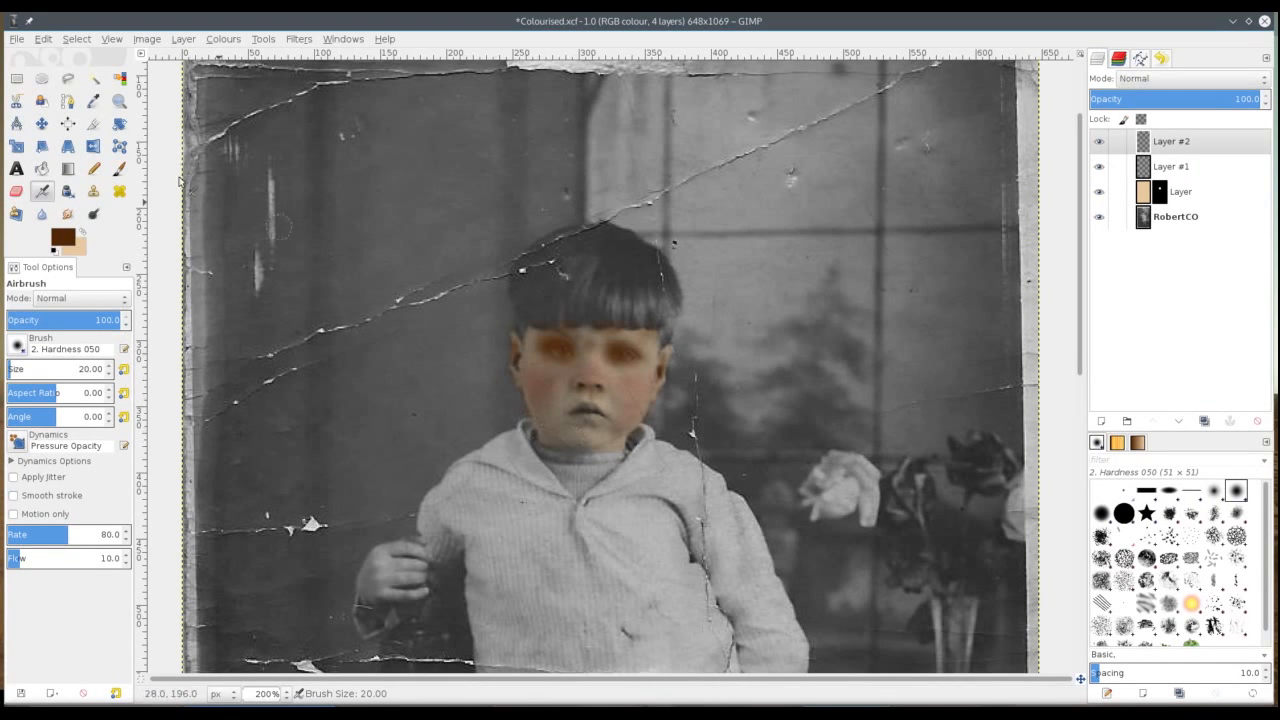
click(43, 38)
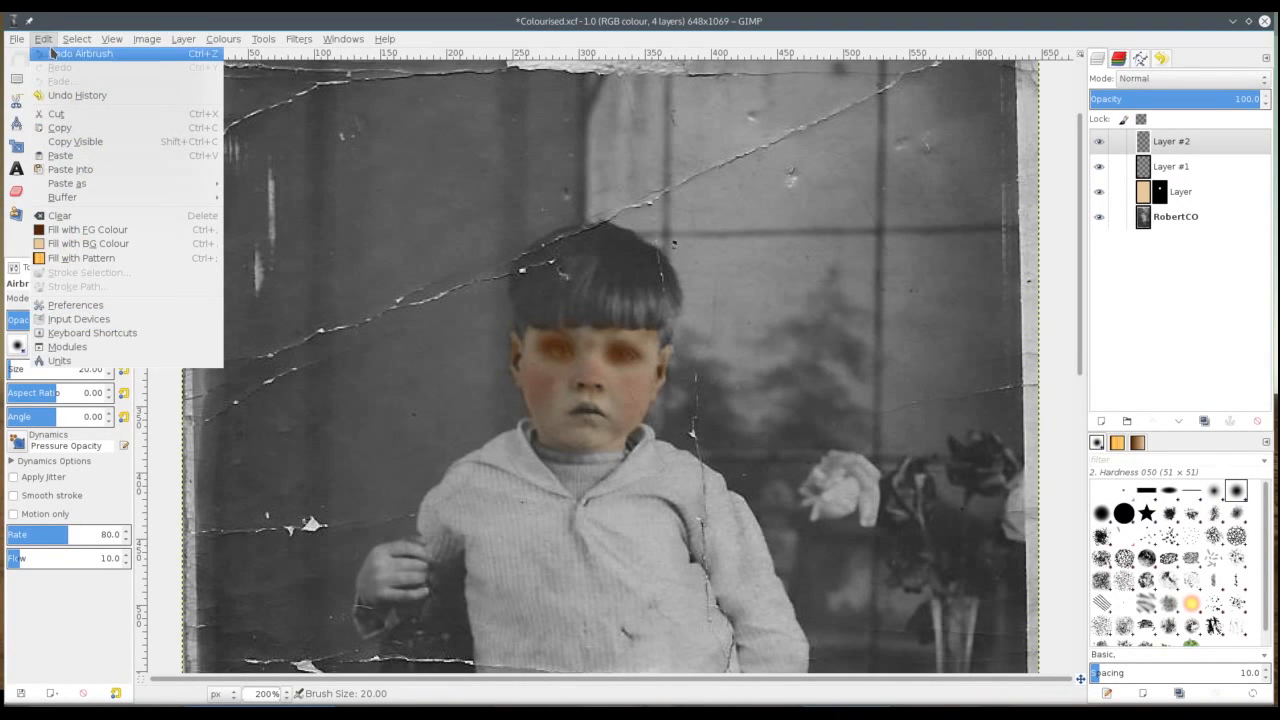
click(80, 53)
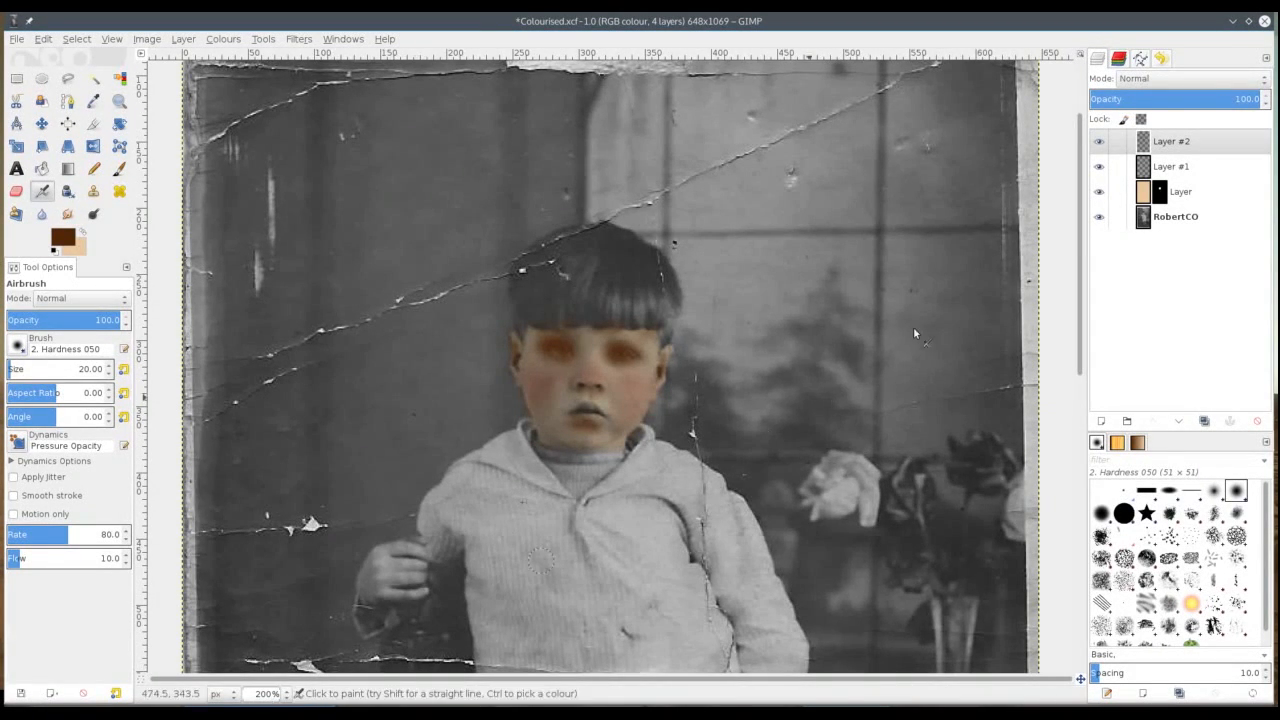
Step: Set the brown shading layer to Multiply mode and lower its opacity to 36.3
click(1160, 80)
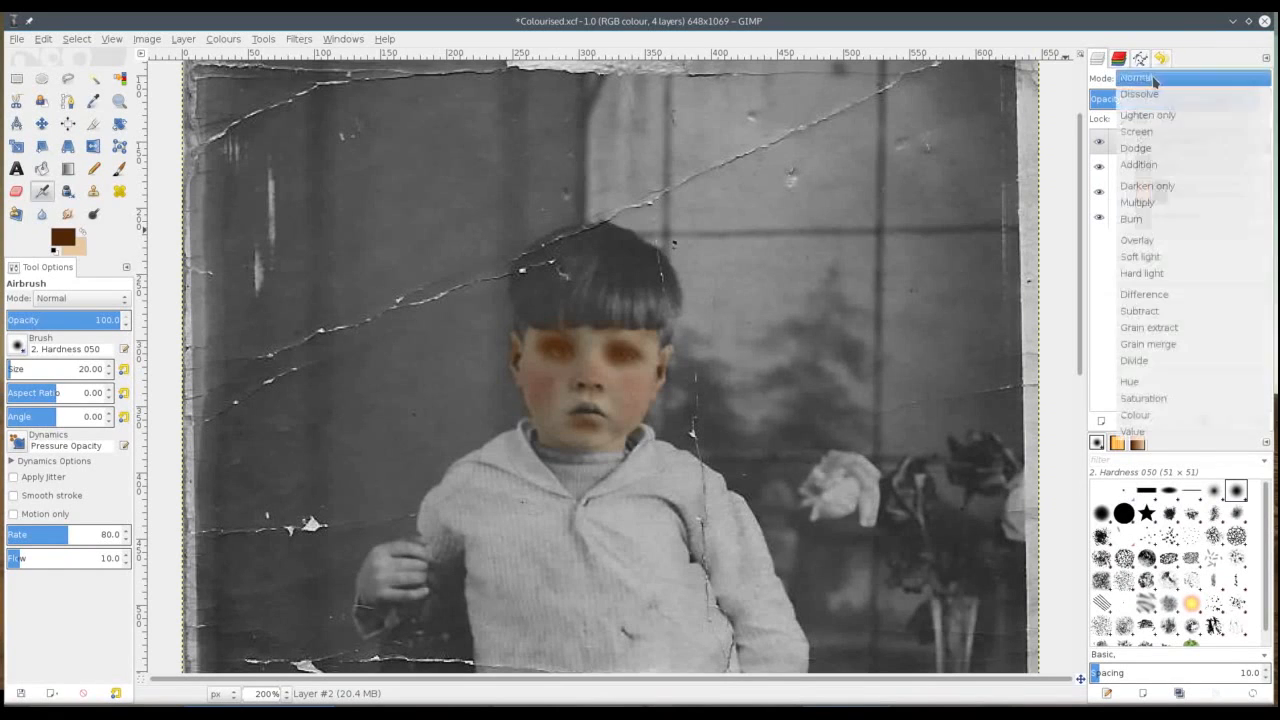
click(1163, 202)
click(1162, 95)
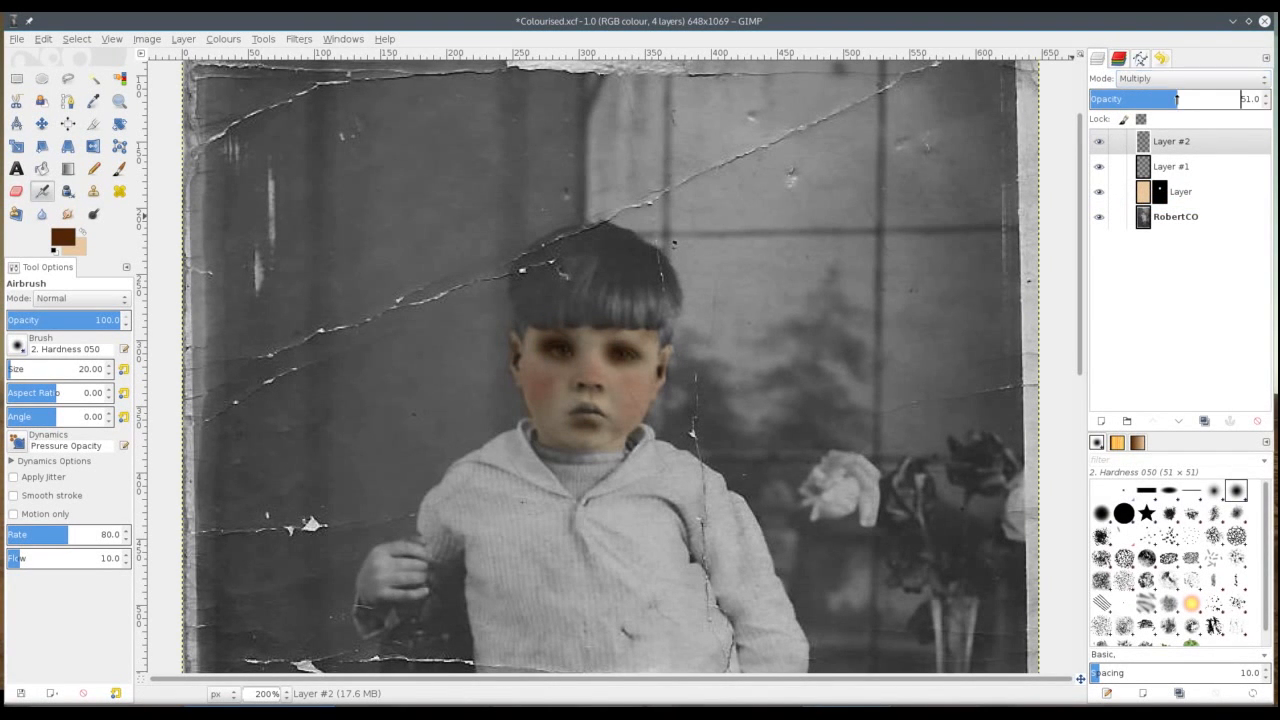
drag(1160, 98, 1157, 98)
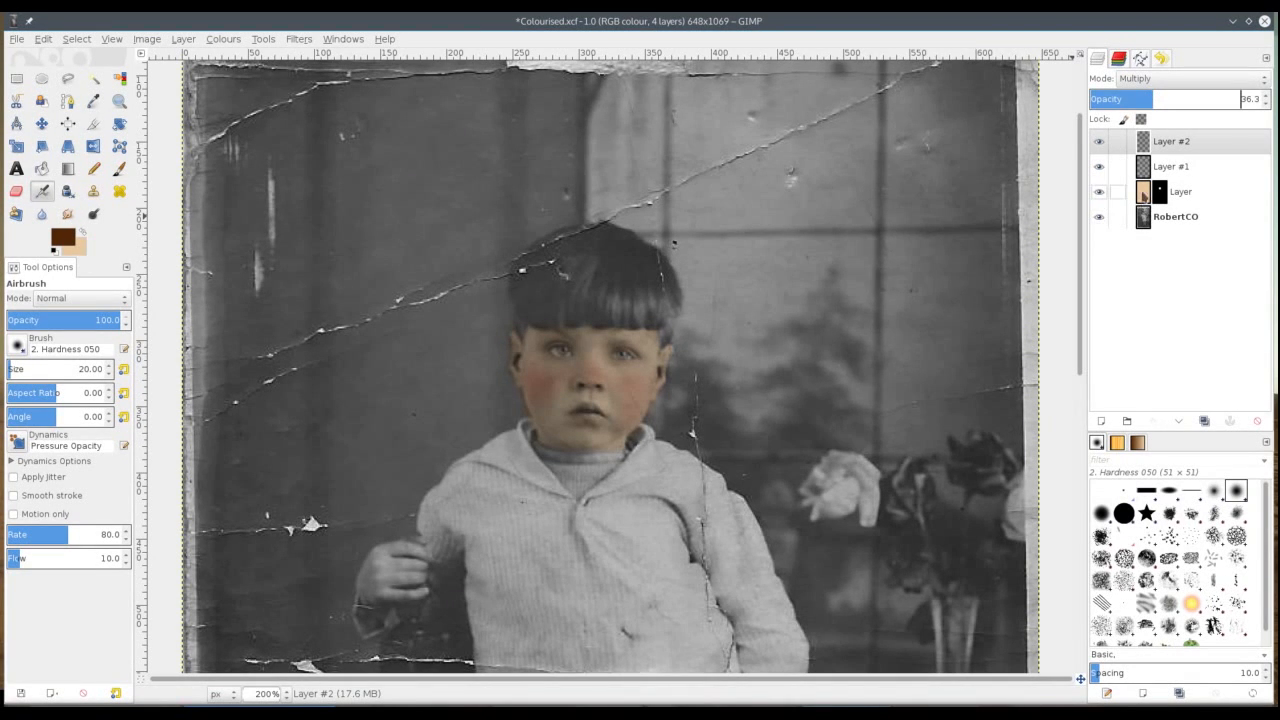
Step: Reduce the opacity of the blush layer, Layer #1, to 23.2
click(1143, 195)
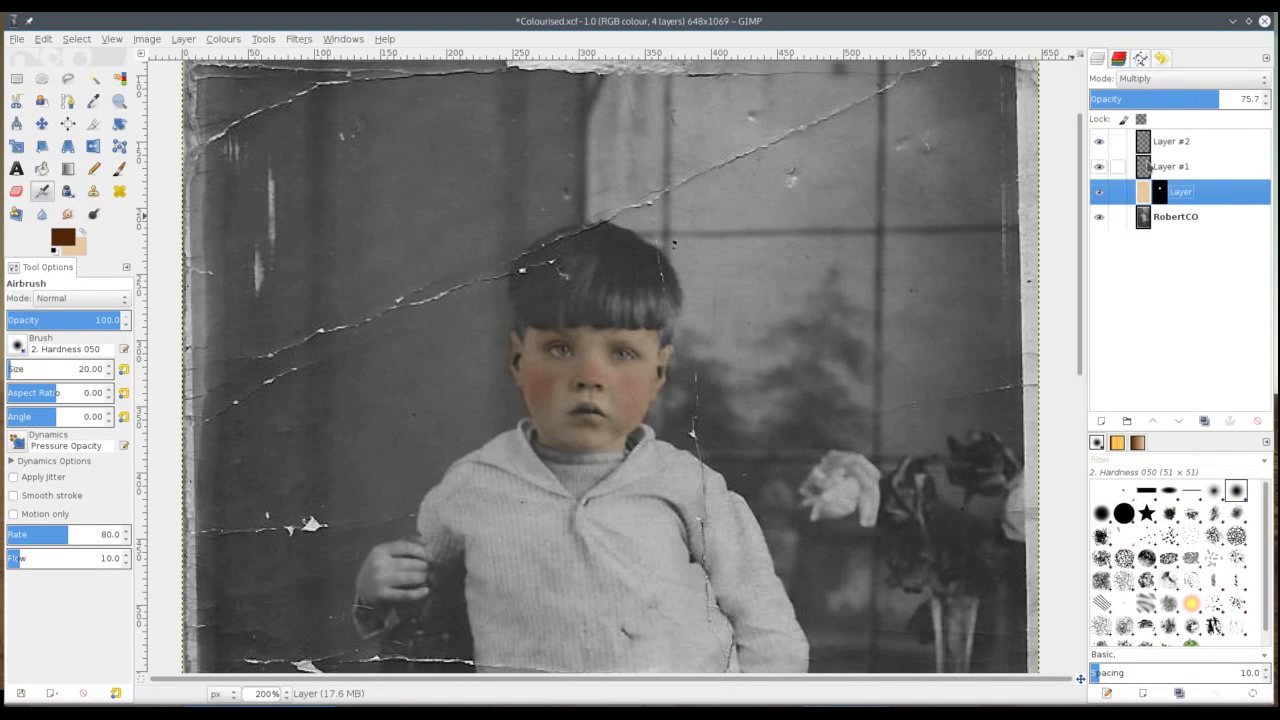
click(1163, 170)
click(1138, 99)
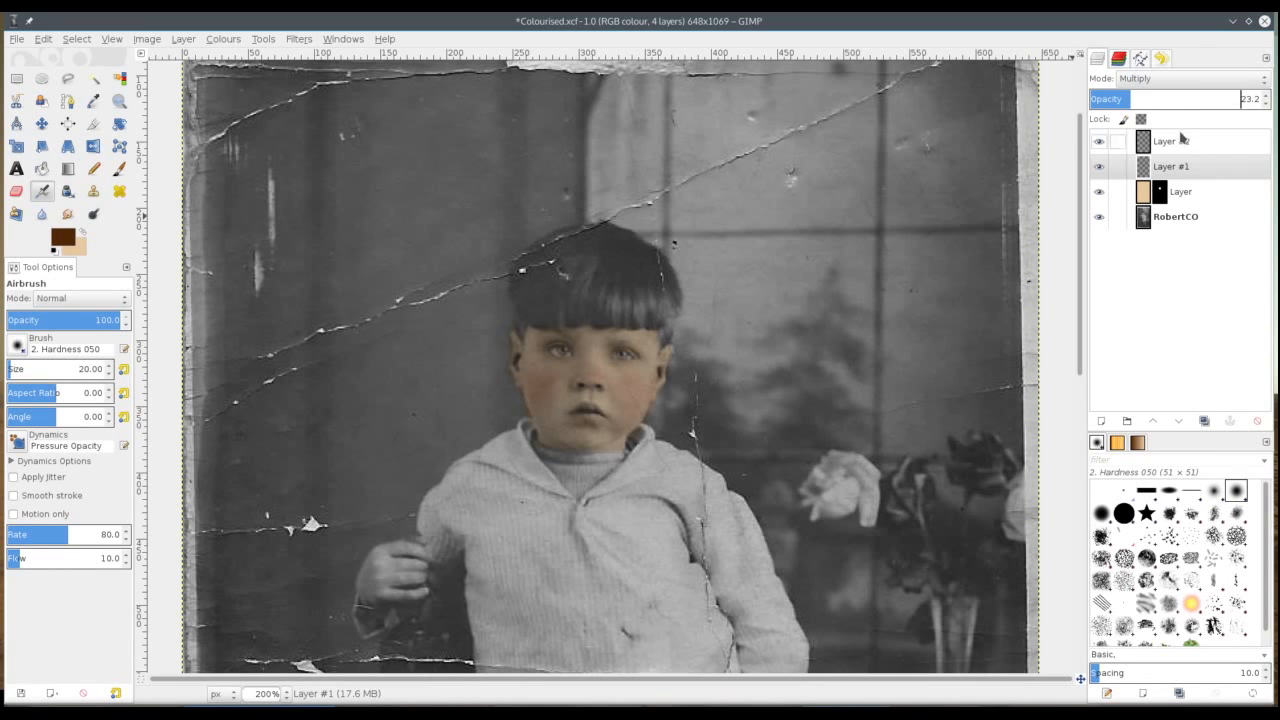
Step: Erase the brown tint over both eyeballs on Layer #2 with a size 4 eraser
click(1094, 140)
key(3)
key(shift+e)
key(bracketleft)
key(bracketleft)
key(bracketleft)
key(bracketleft)
key(bracketleft)
key(bracketleft)
key(bracketleft)
key(bracketleft)
key(bracketleft)
key(bracketleft)
key(bracketleft)
key(bracketleft)
key(bracketleft)
key(bracketleft)
key(bracketleft)
key(bracketleft)
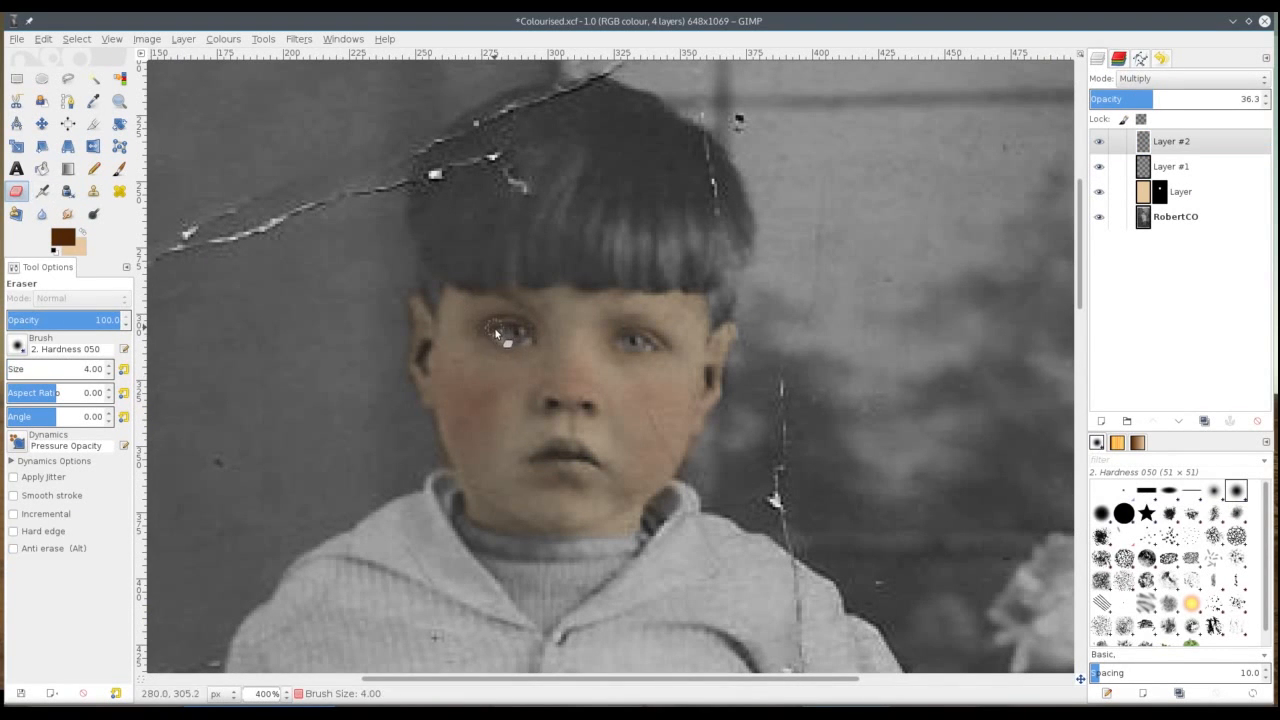
mouse_move(495, 328)
mouse_down()
mouse_move(528, 340)
mouse_move(514, 338)
mouse_up()
drag(637, 347, 632, 351)
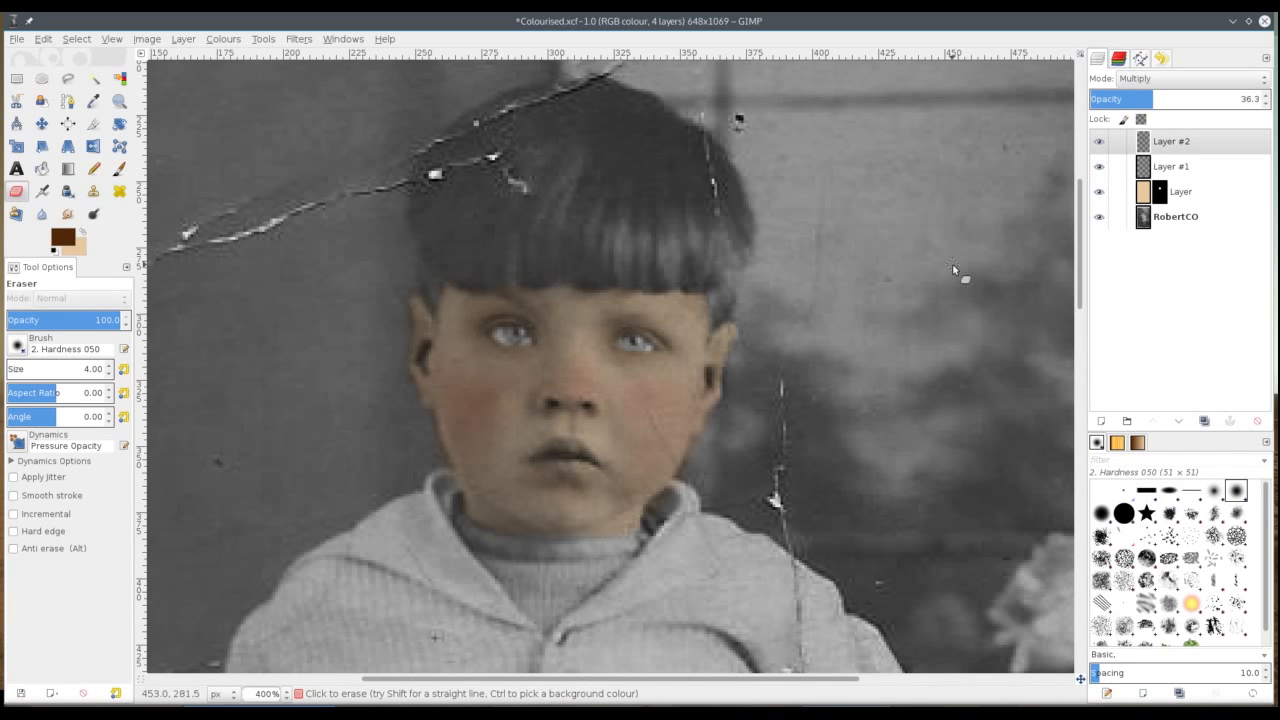
Step: Add a new transparent layer above the brown shading and set the foreground colour to blue 3770cd
click(1101, 422)
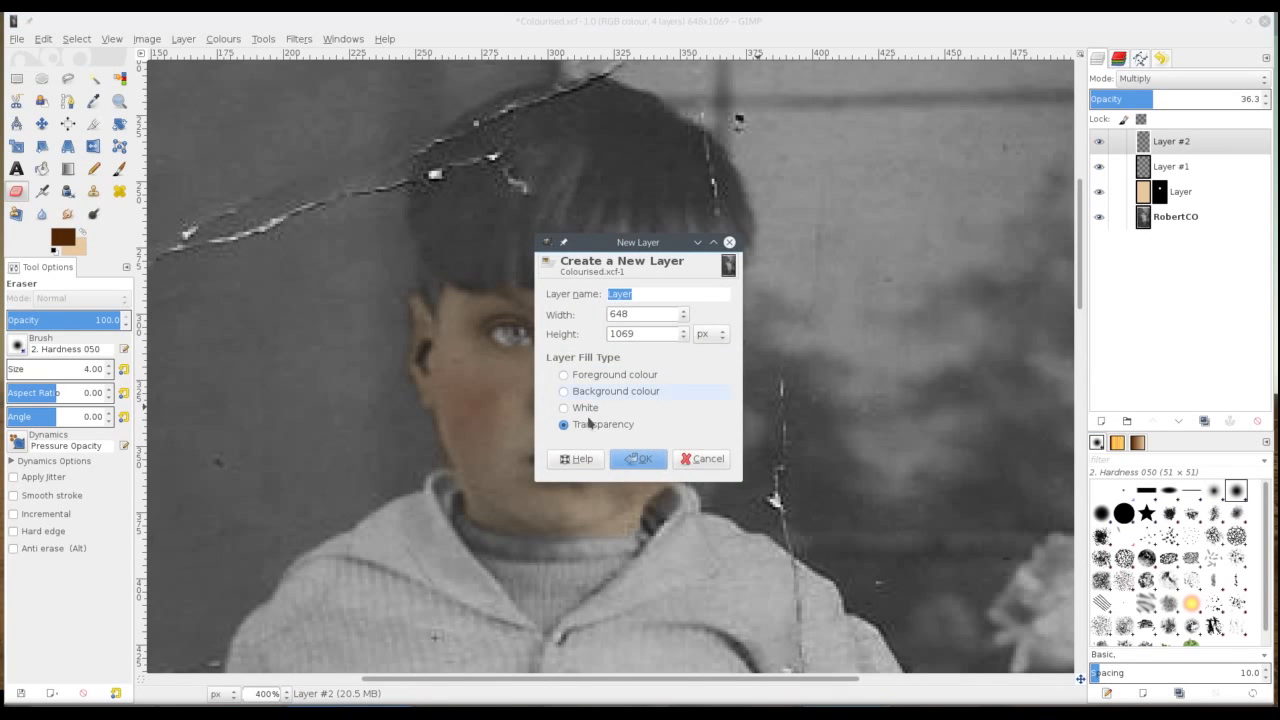
click(640, 458)
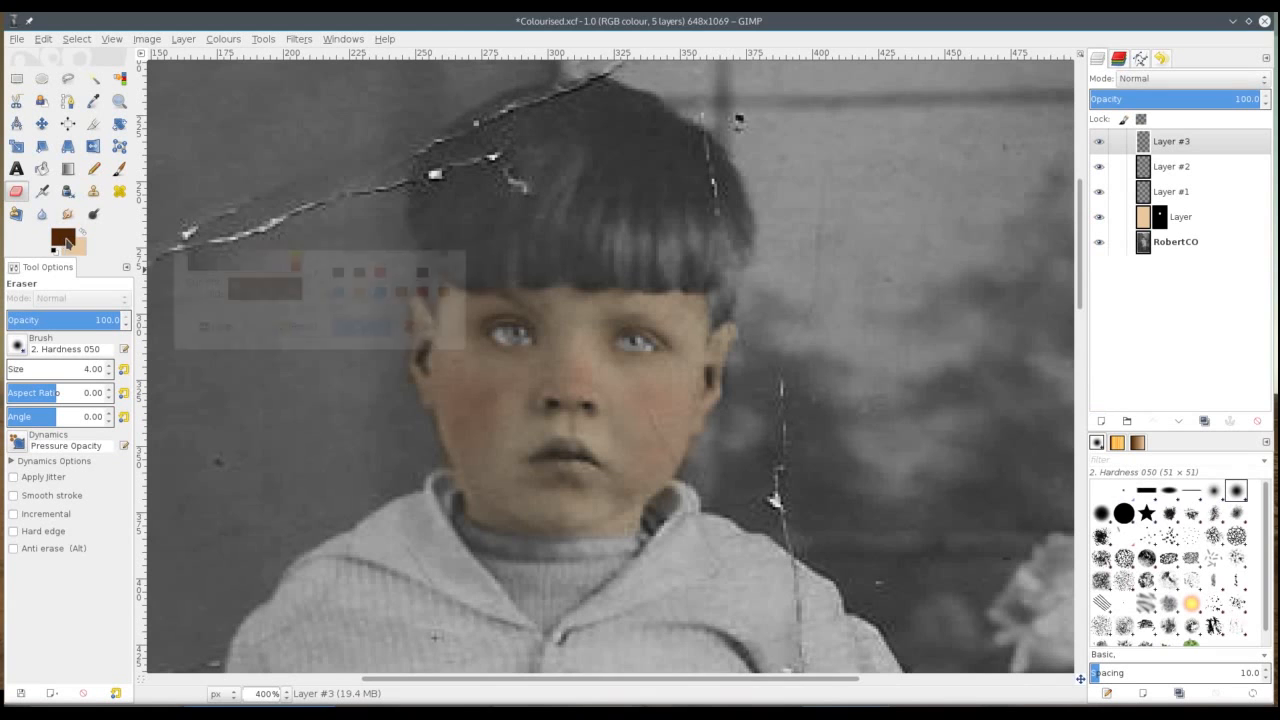
click(297, 206)
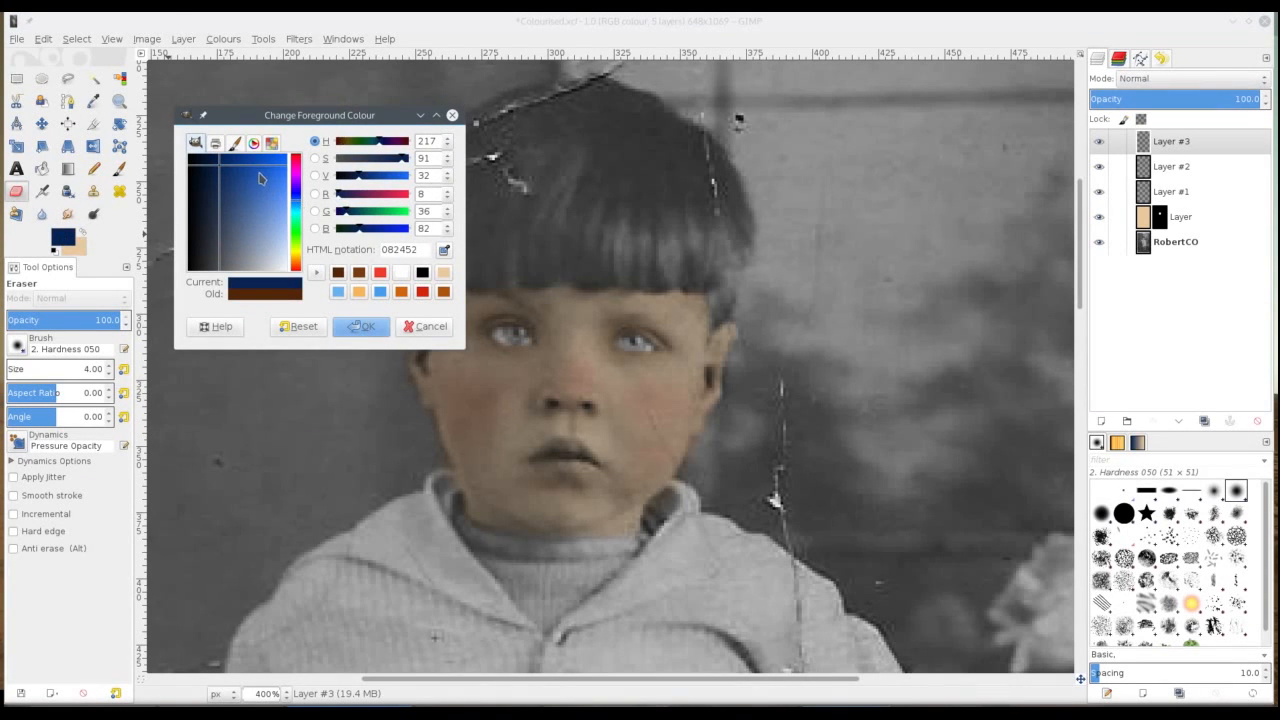
click(267, 189)
click(378, 318)
Step: Paint both irises blue on Layer #3 with a small Paintbrush, size 5 to 6
key(p)
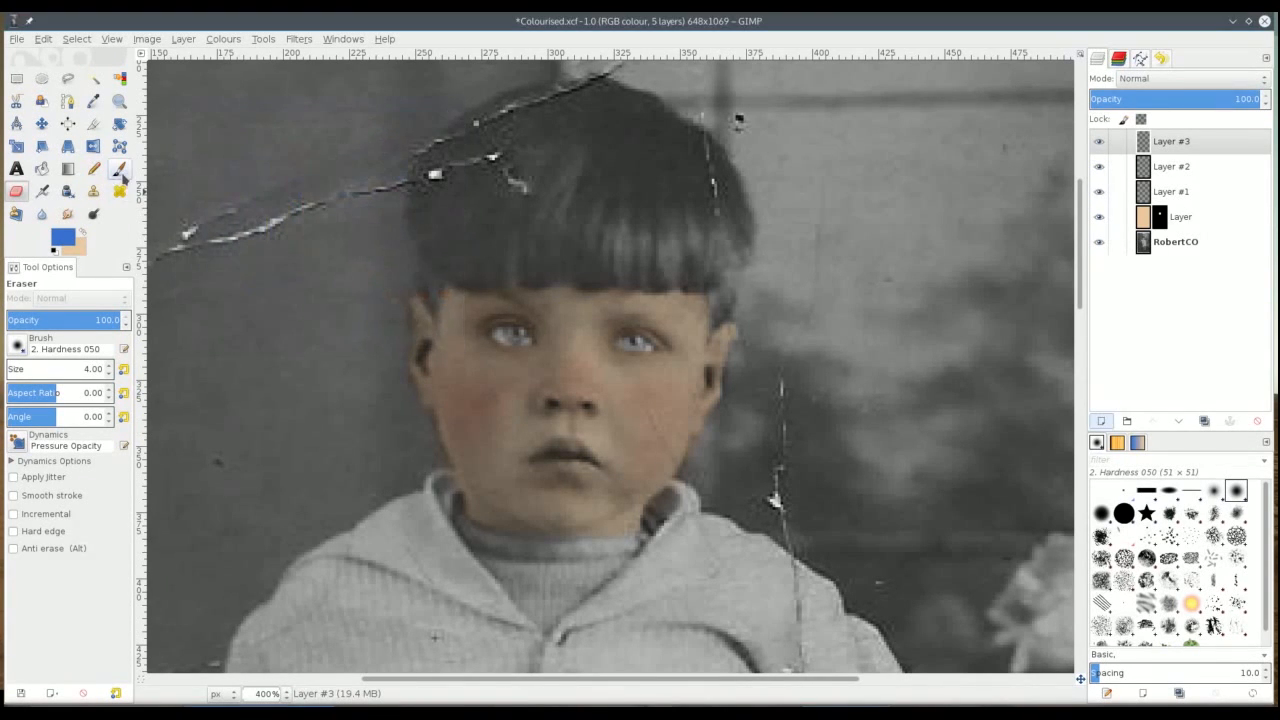
key(bracketright)
key(bracketright)
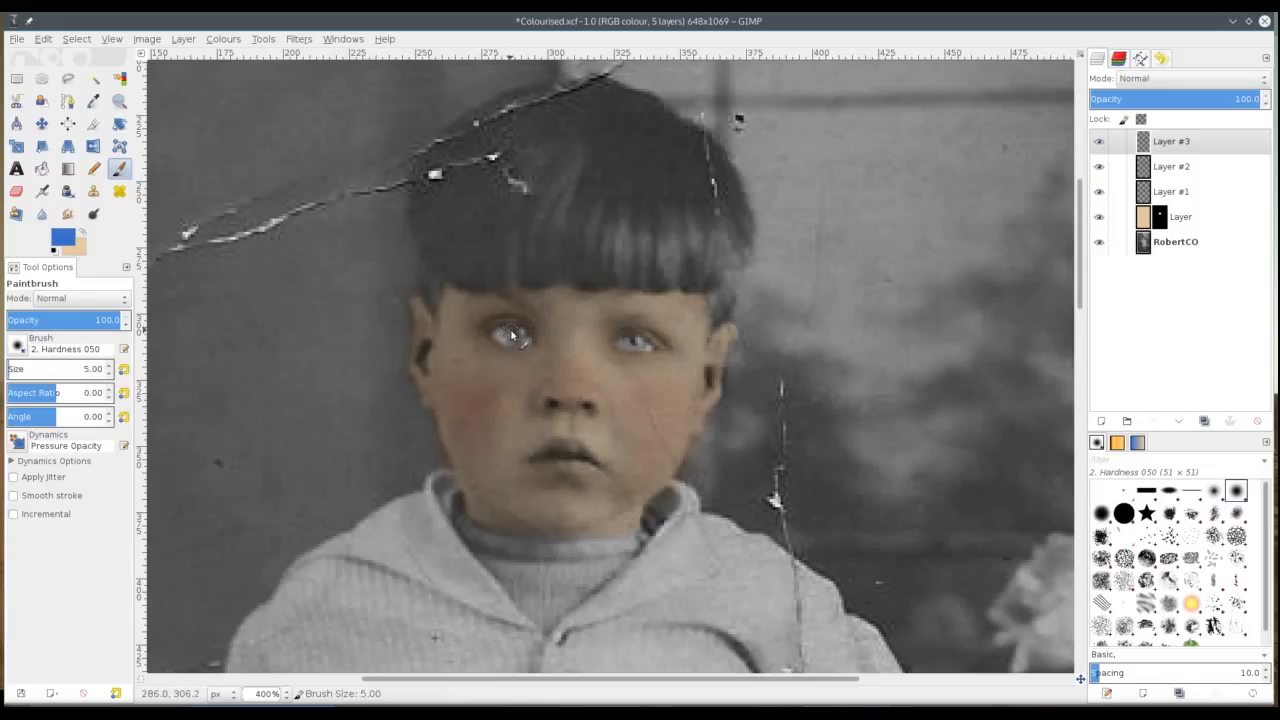
drag(510, 336, 512, 336)
drag(630, 342, 642, 345)
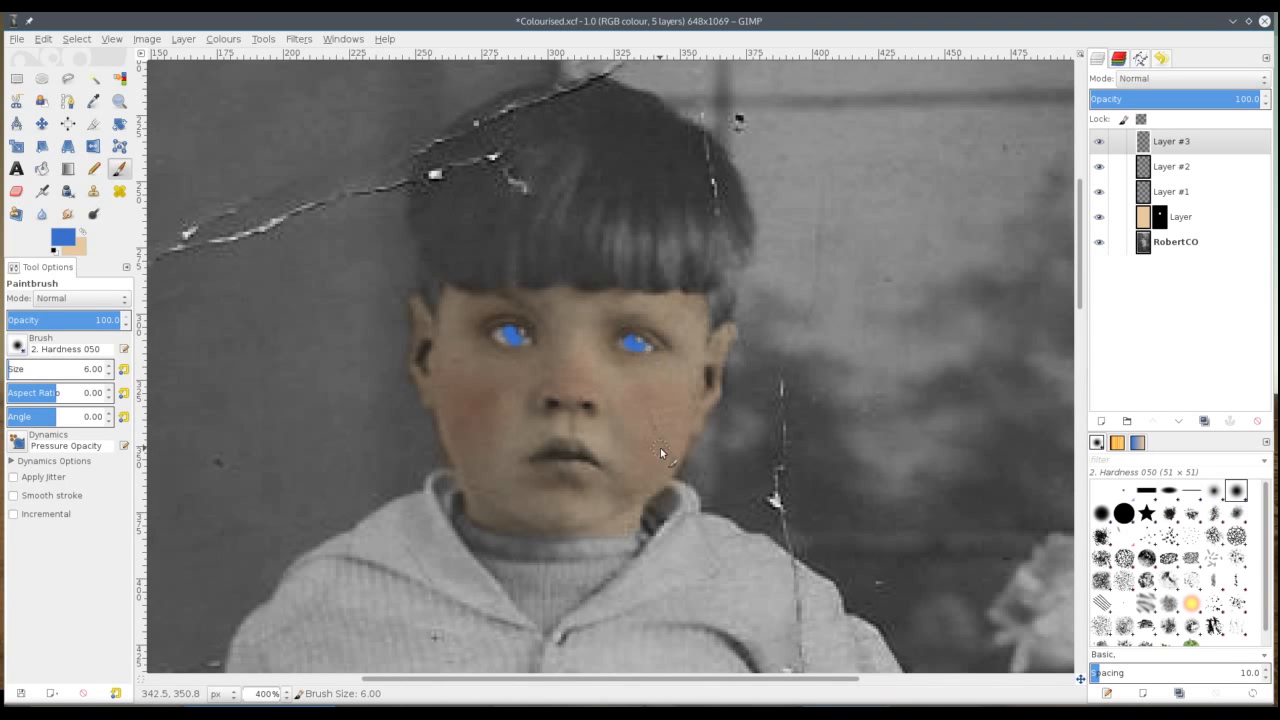
Step: Set the blue eye layer to Multiply mode, lower its opacity to 51.7, and check the eyes at smaller zoom levels
click(1180, 79)
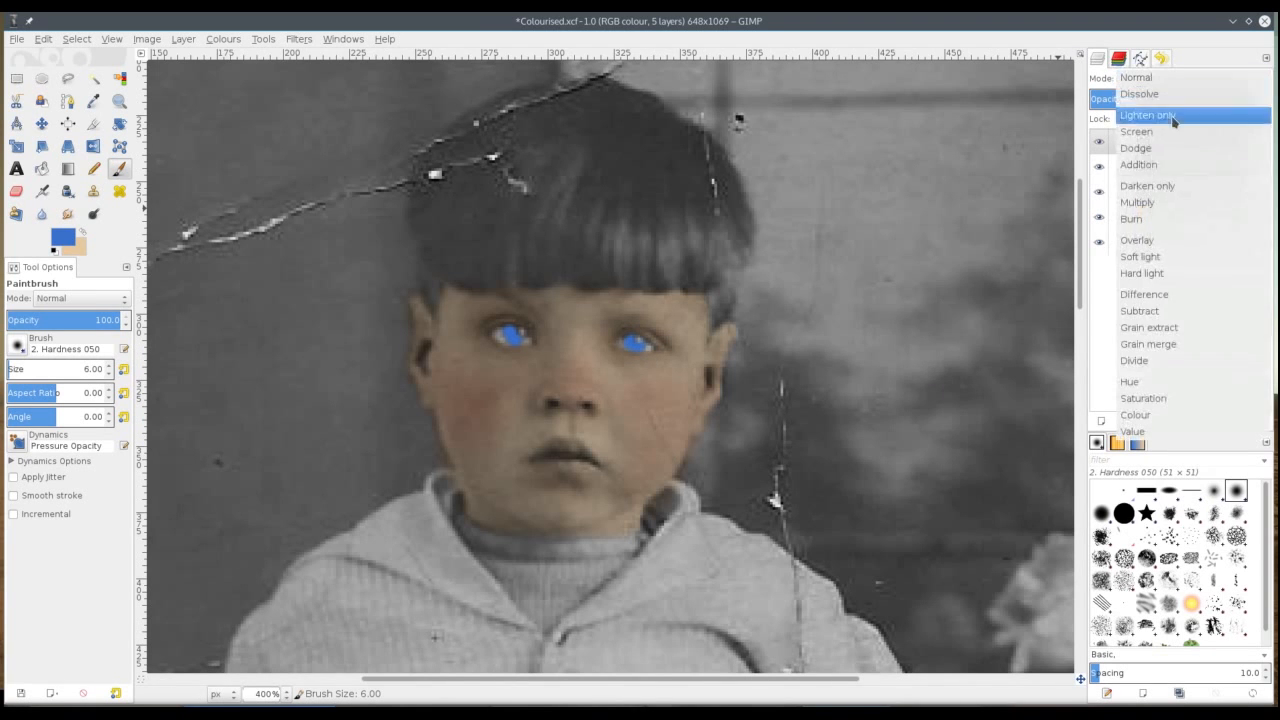
click(1168, 202)
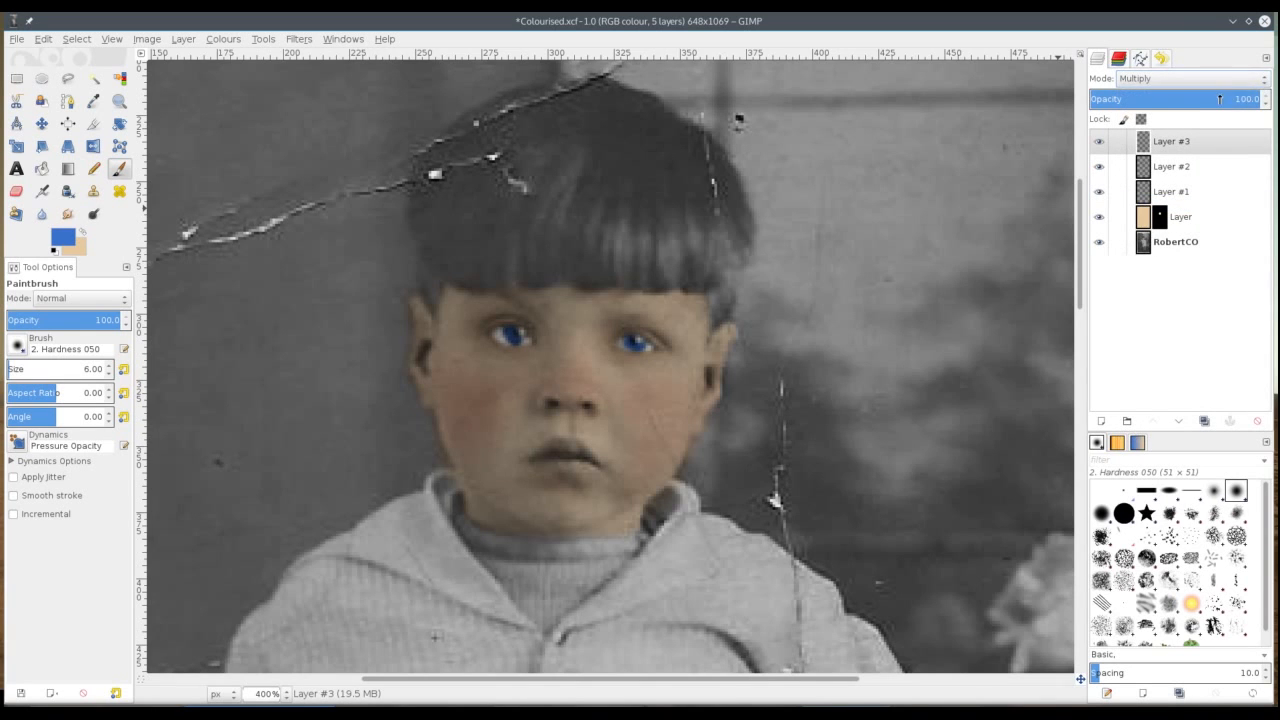
drag(1218, 99, 1188, 99)
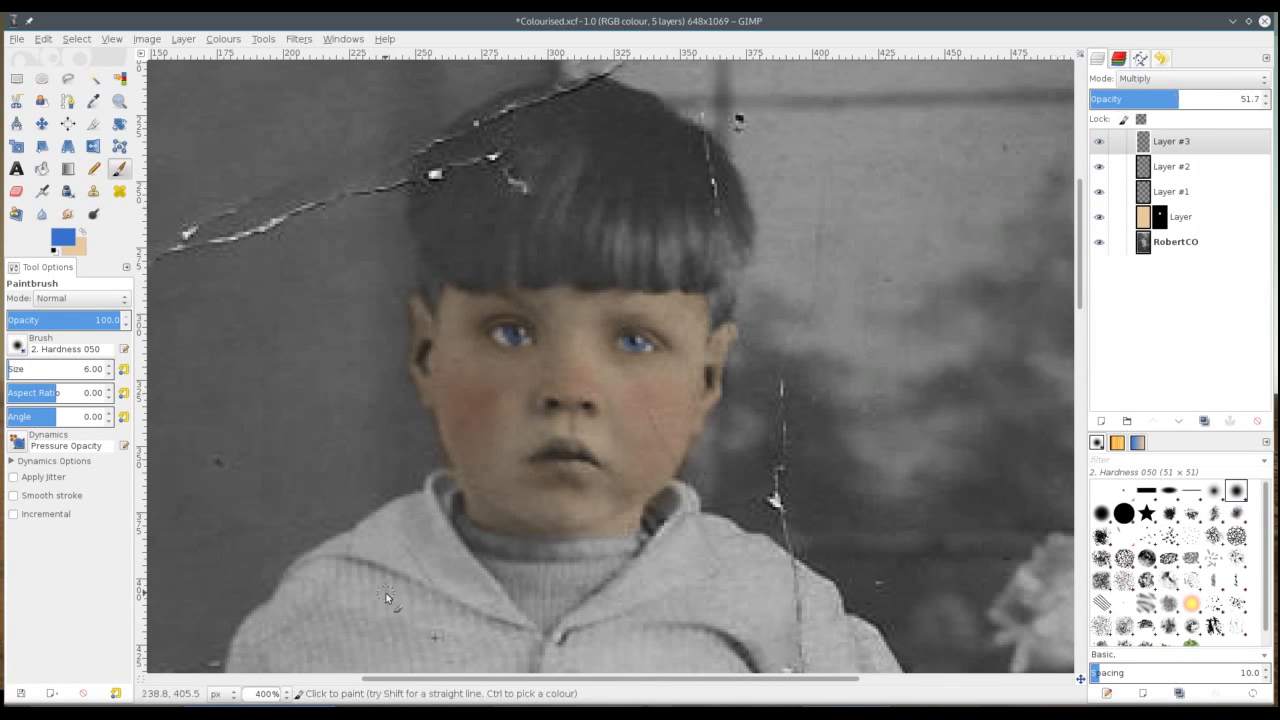
key(2)
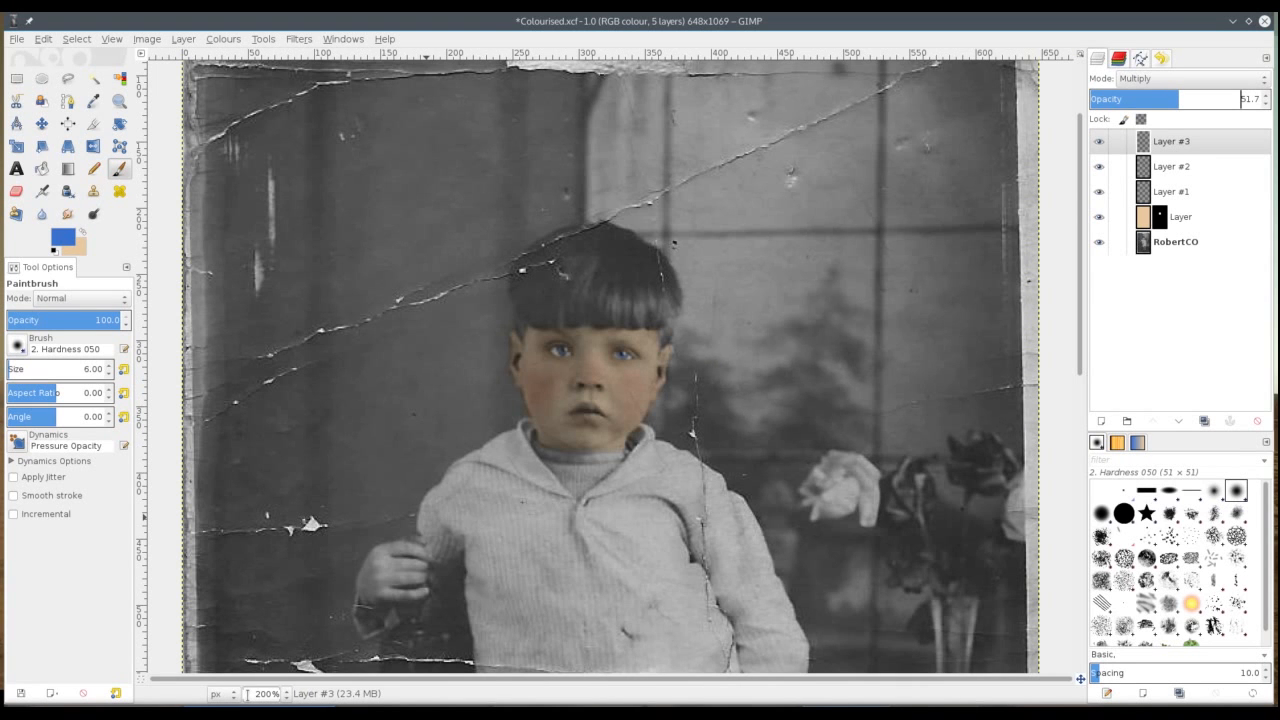
key(1)
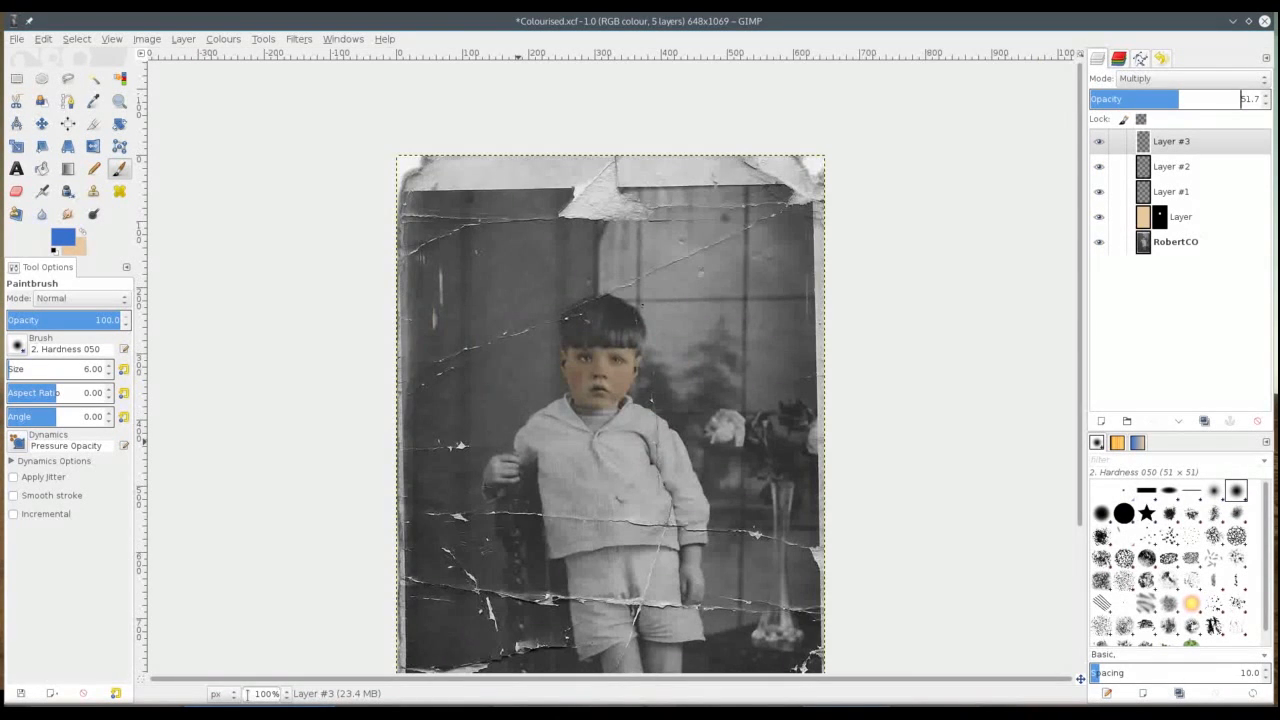
key(2)
key(3)
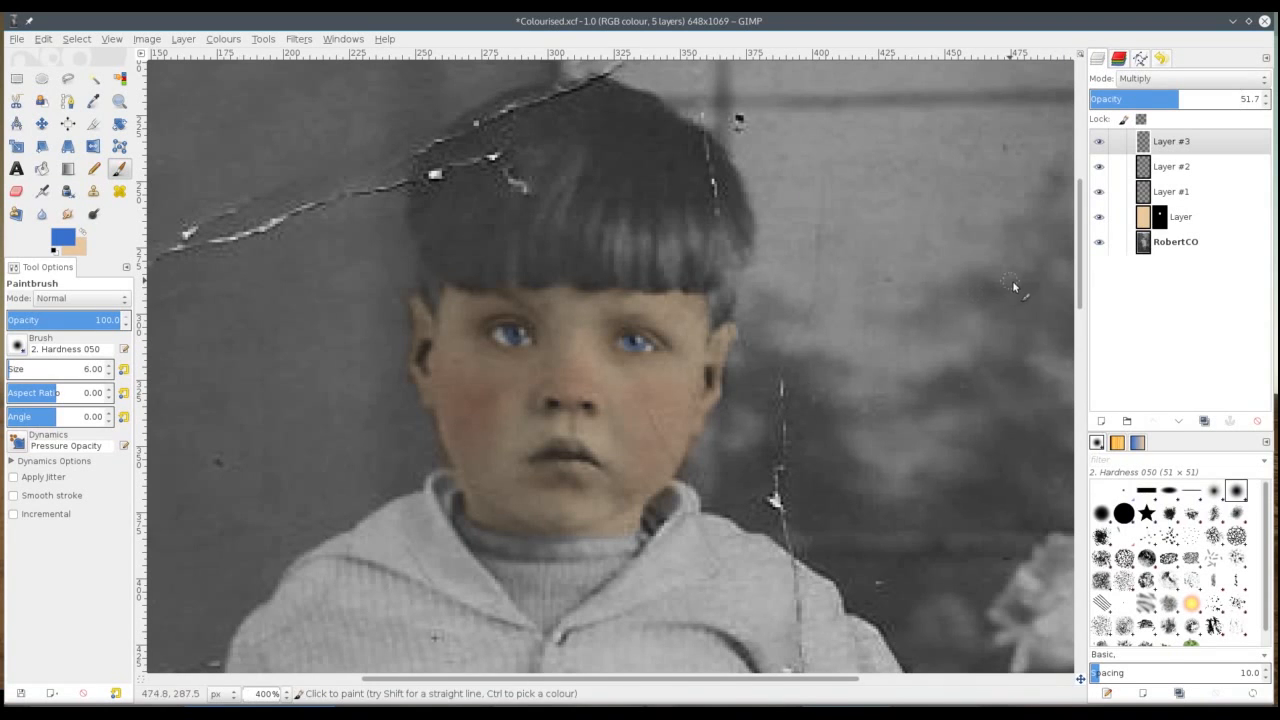
Step: Add another transparent layer for the lips and set the foreground colour to salmon red e56958
click(1100, 421)
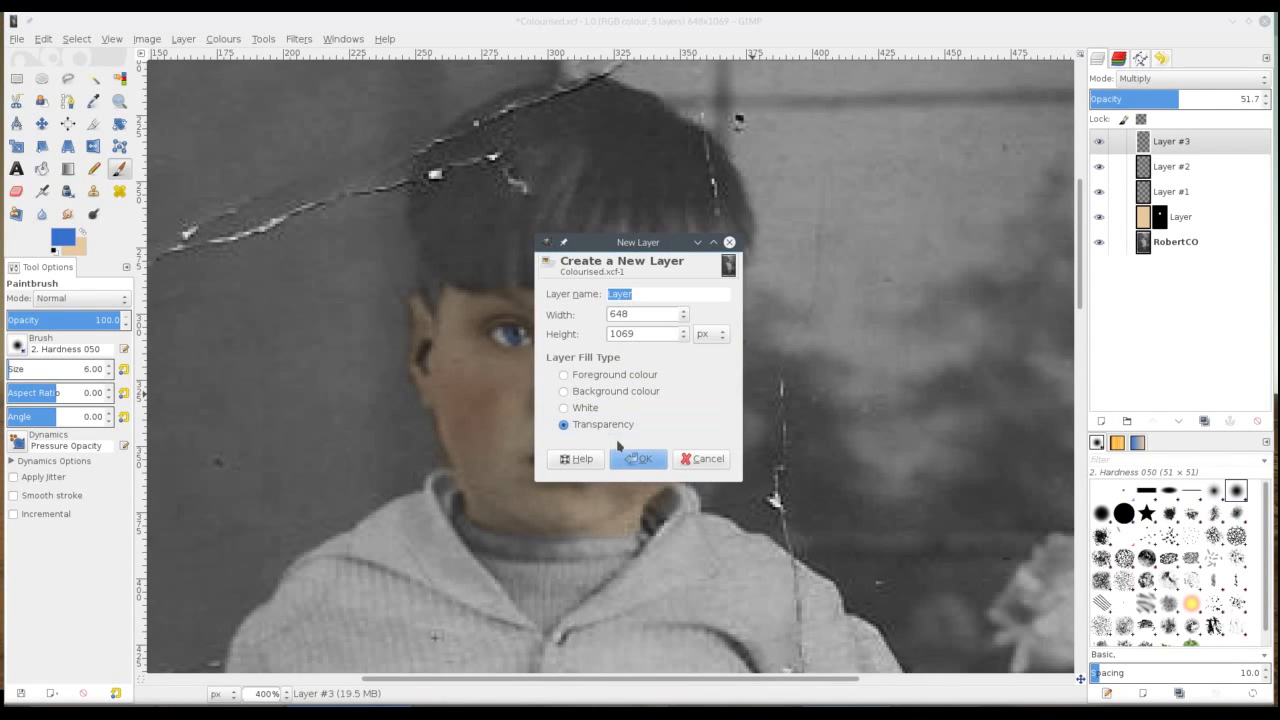
click(632, 458)
click(62, 236)
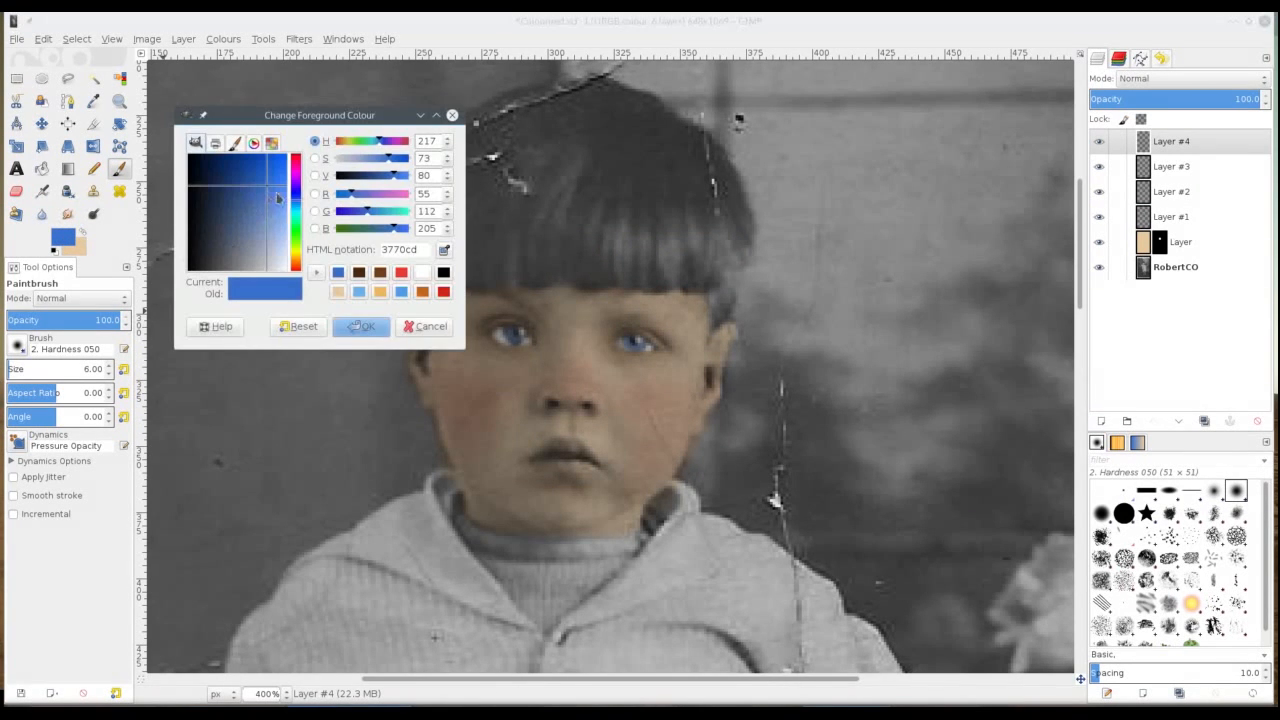
drag(294, 259, 297, 273)
drag(272, 213, 276, 199)
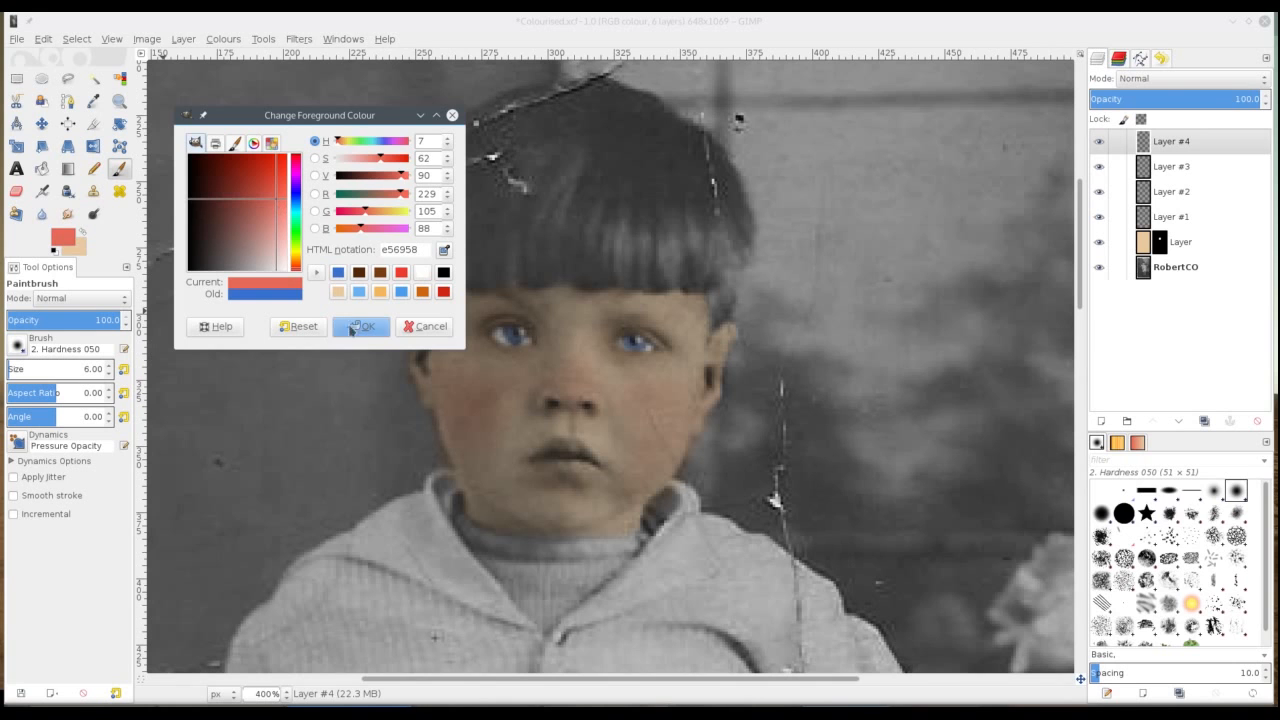
click(358, 326)
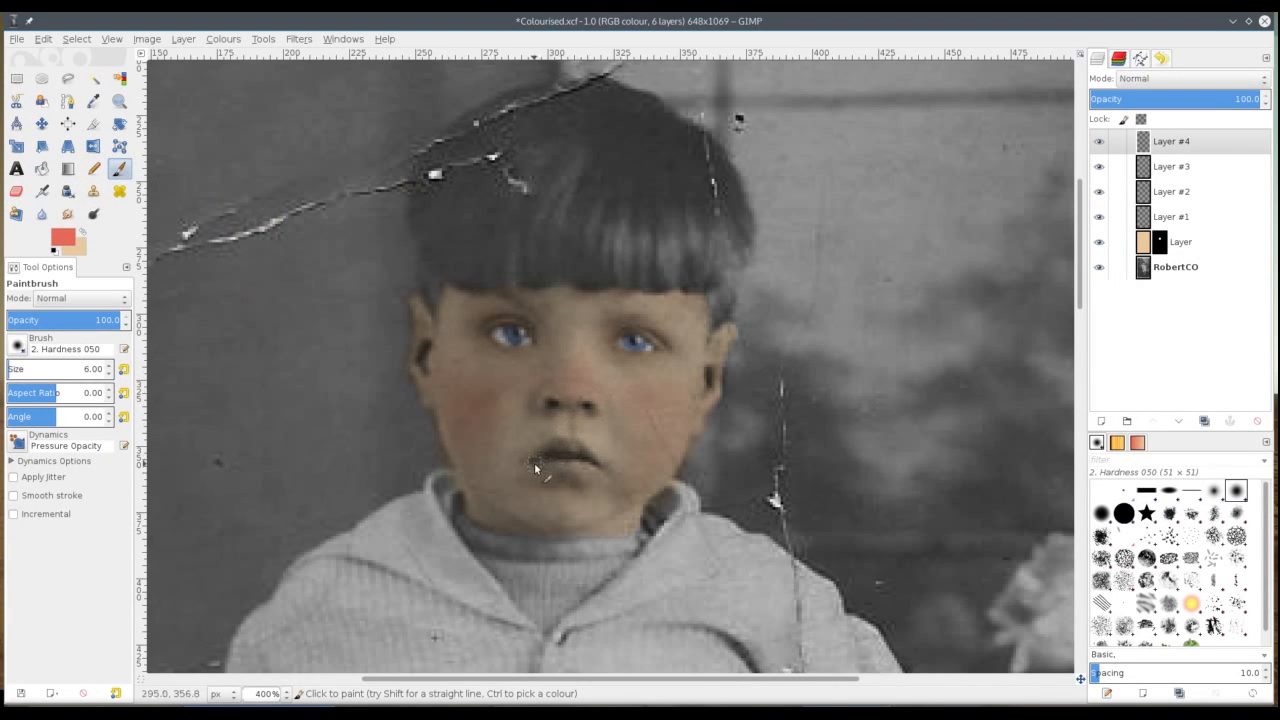
Step: Paint over the whole mouth in salmon red on Layer #4, enlarging the brush from size 6 to 9
mouse_move(531, 461)
mouse_down()
mouse_move(565, 440)
mouse_move(584, 455)
mouse_move(552, 479)
mouse_move(533, 462)
mouse_move(564, 468)
mouse_up()
key(bracketright)
key(bracketright)
key(bracketright)
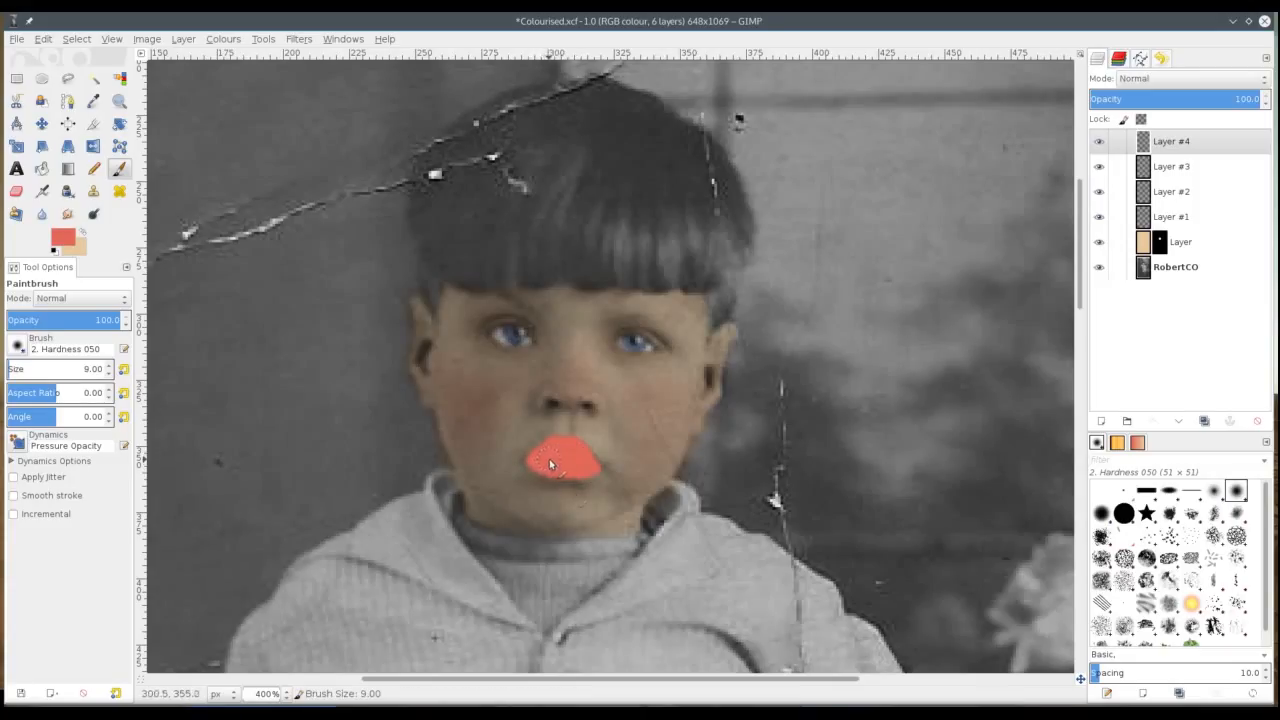
Step: Set the lip colour layer to Multiply mode and lower its opacity to 22.0
click(1185, 78)
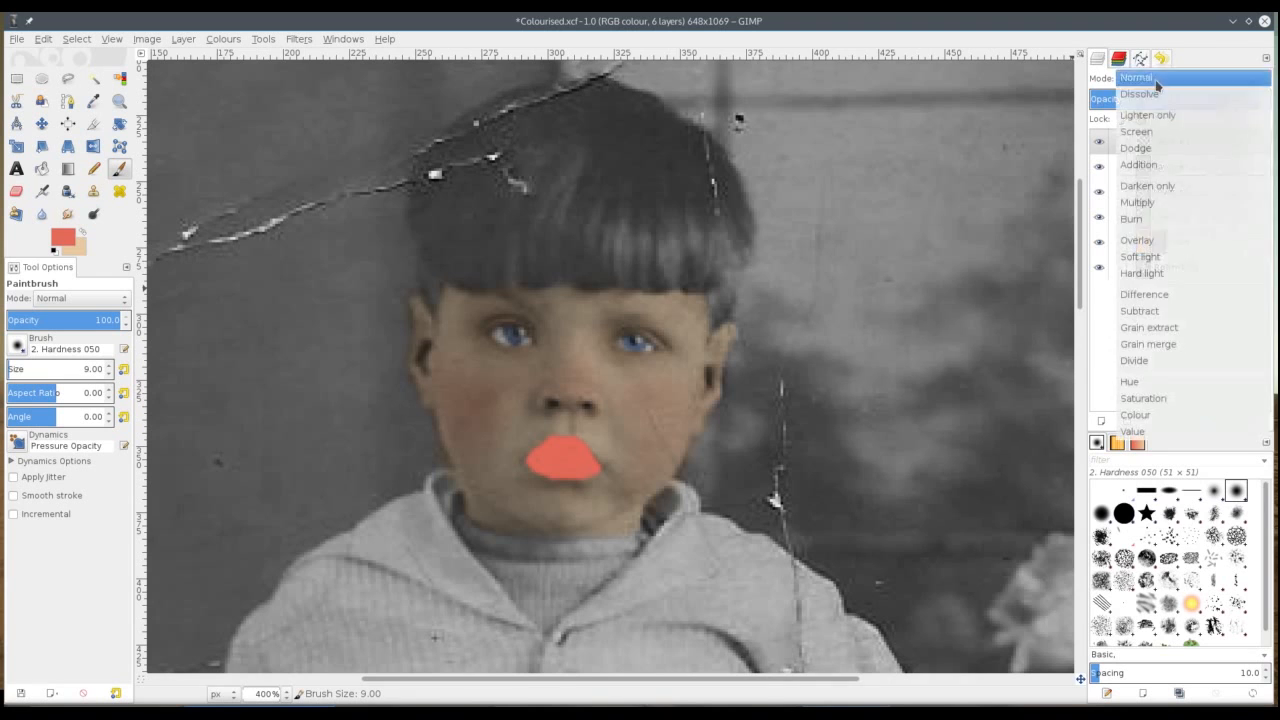
click(1165, 203)
drag(1225, 98, 1126, 100)
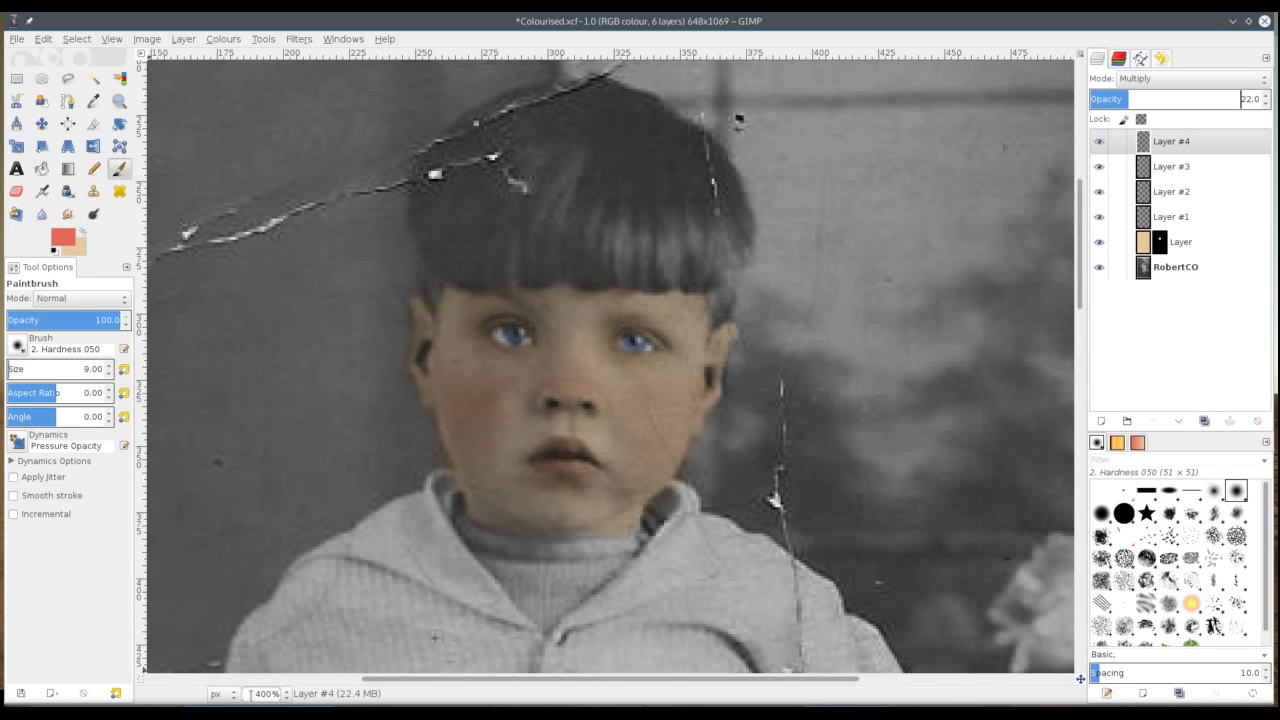
scroll(250, 694, down, 1)
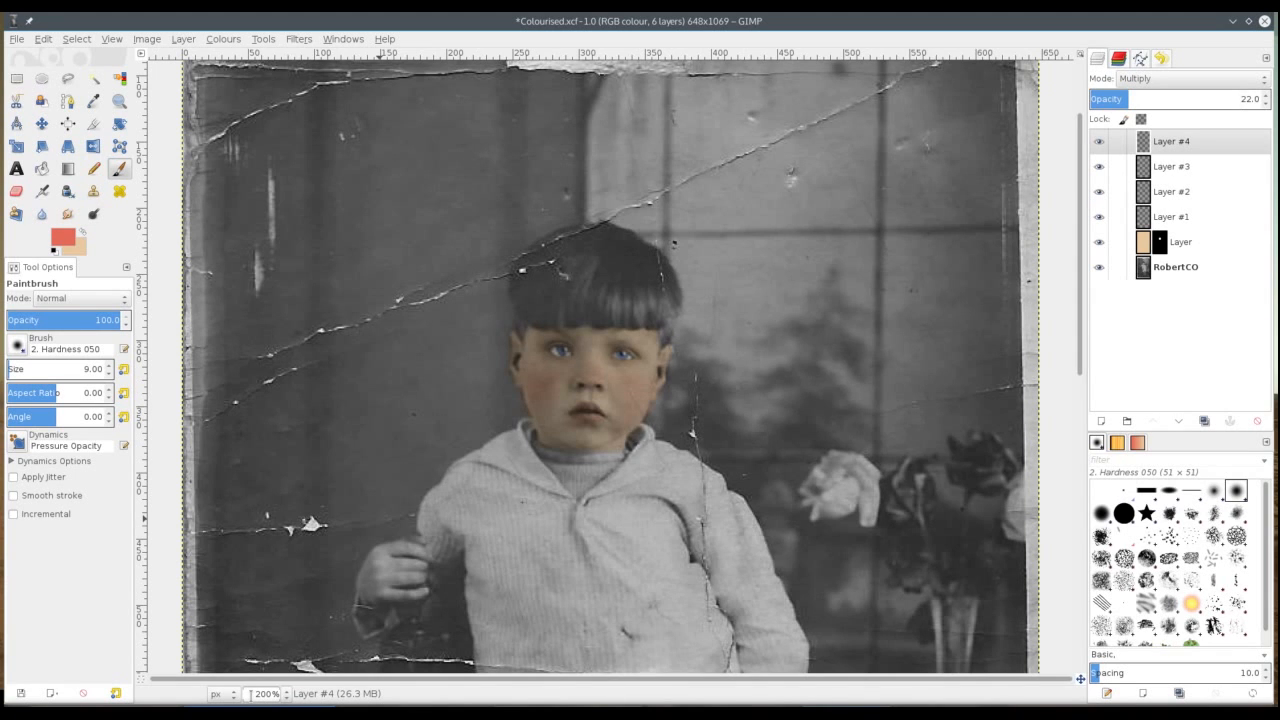
scroll(251, 694, up, 1)
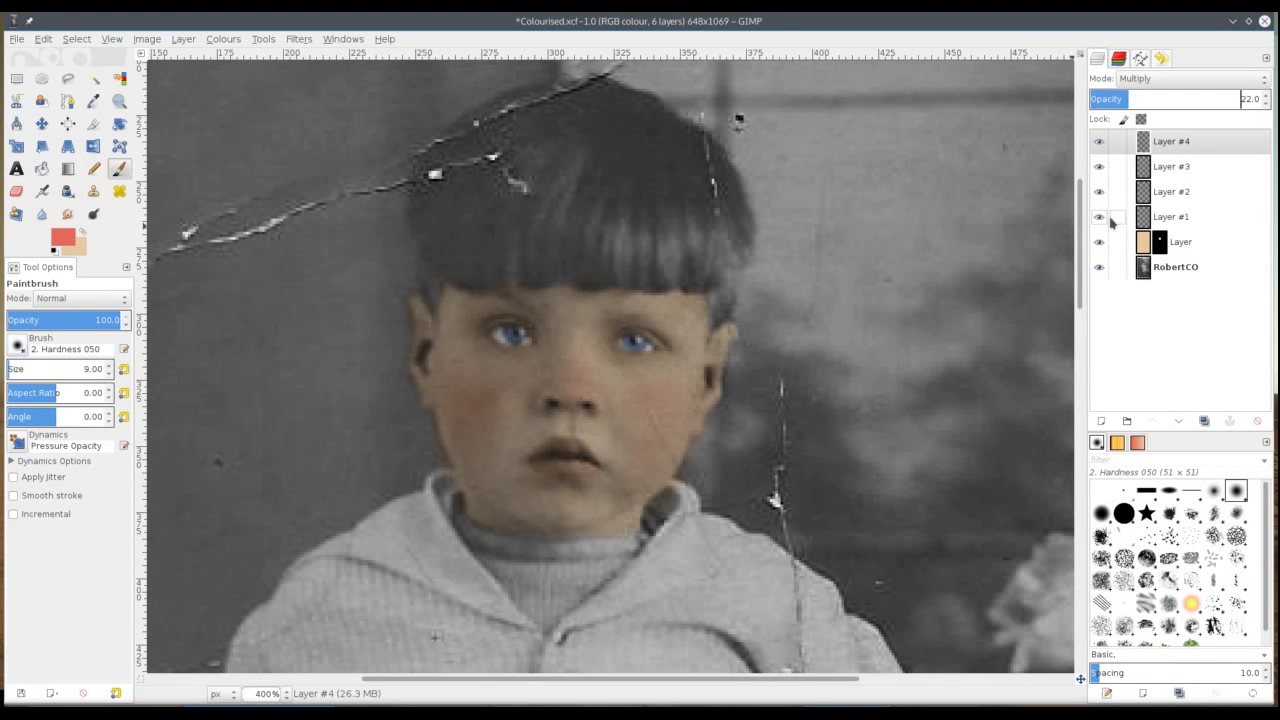
Step: Set the foreground colour to orange-brown d4592e for the hair
click(1101, 424)
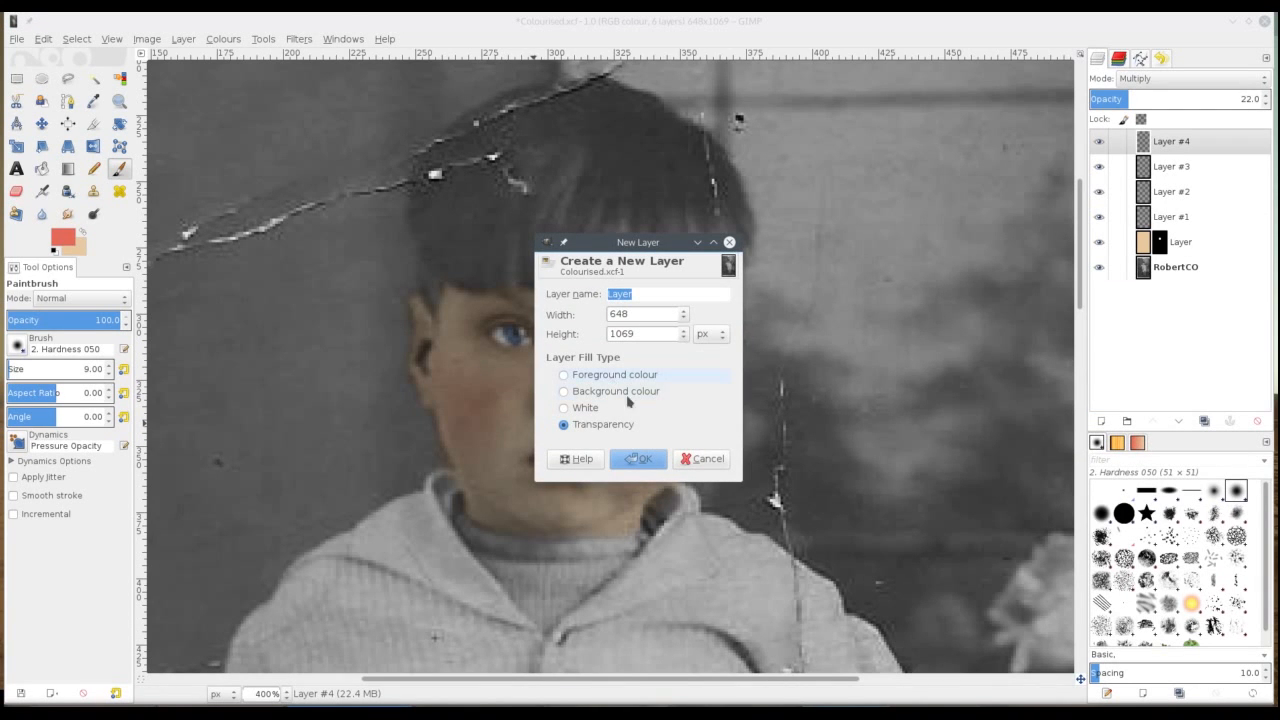
click(703, 459)
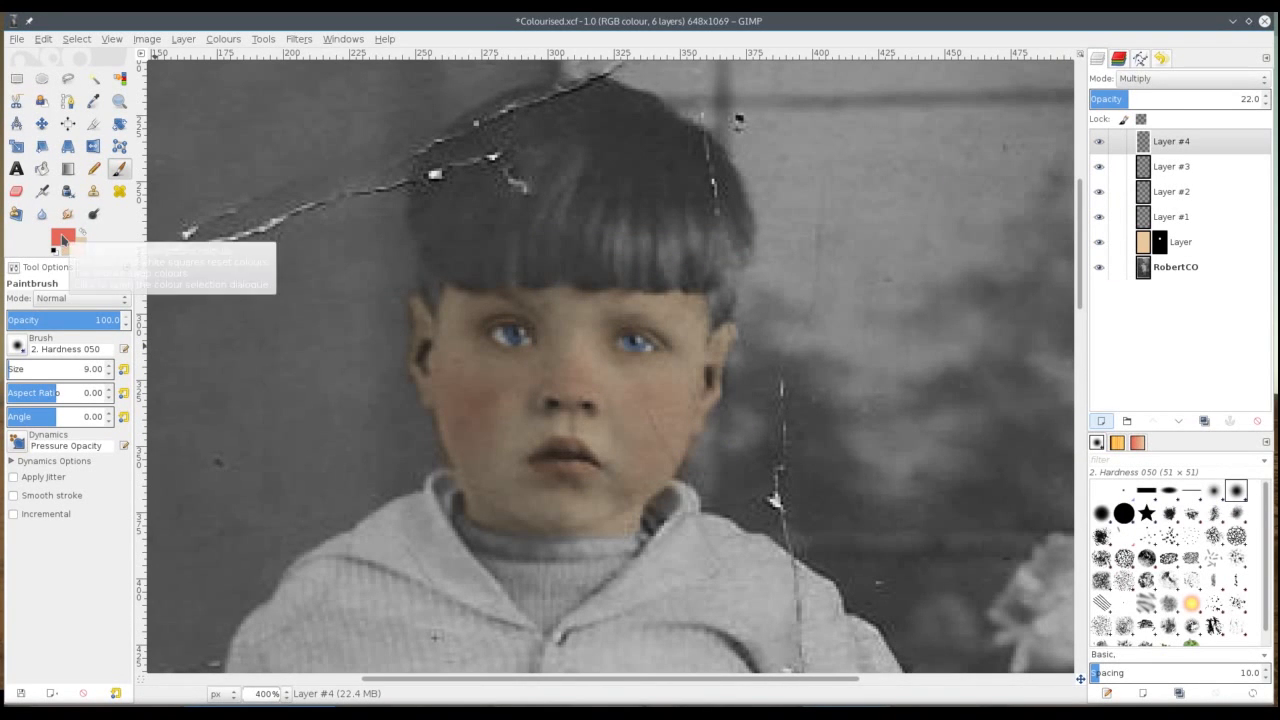
click(62, 238)
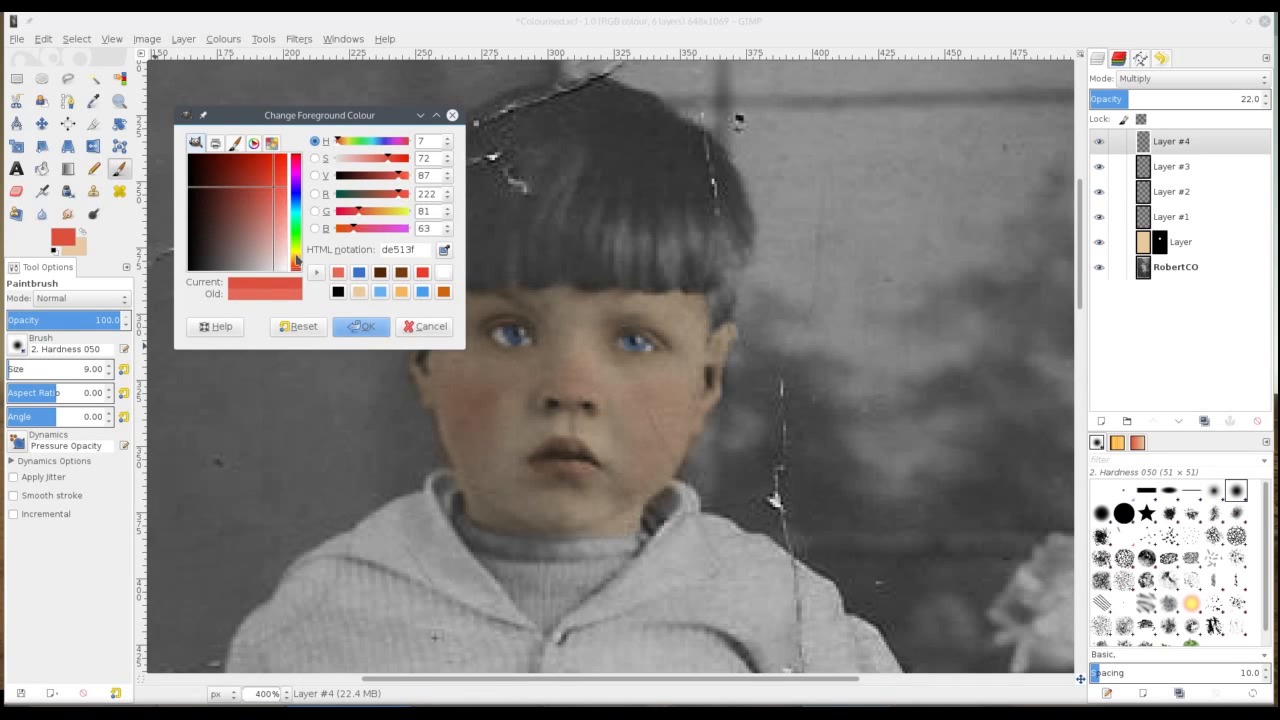
drag(296, 265, 296, 266)
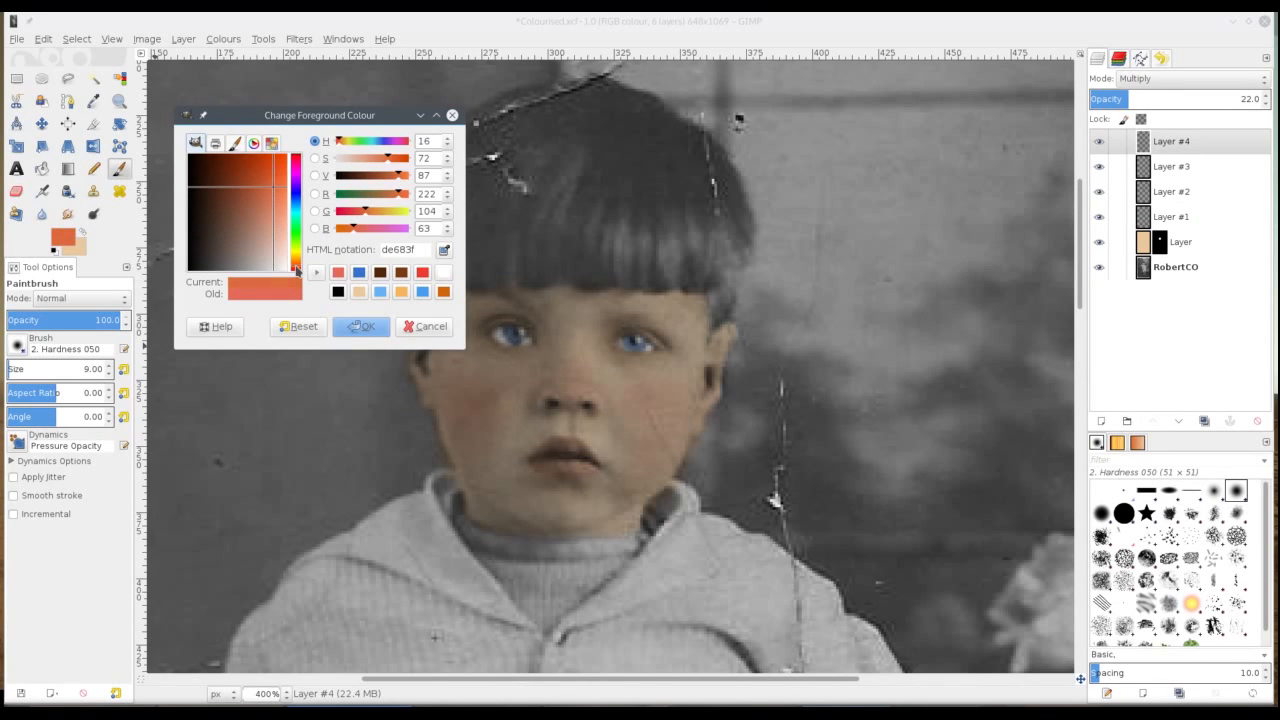
click(268, 179)
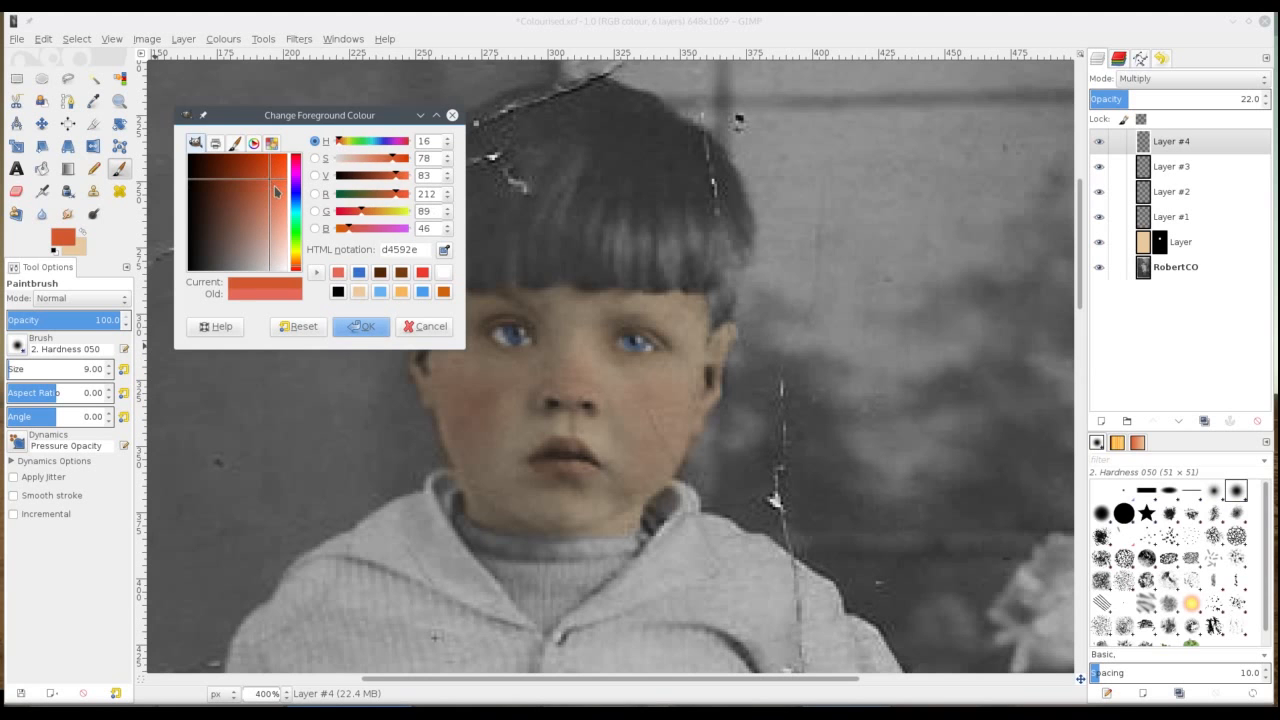
click(356, 329)
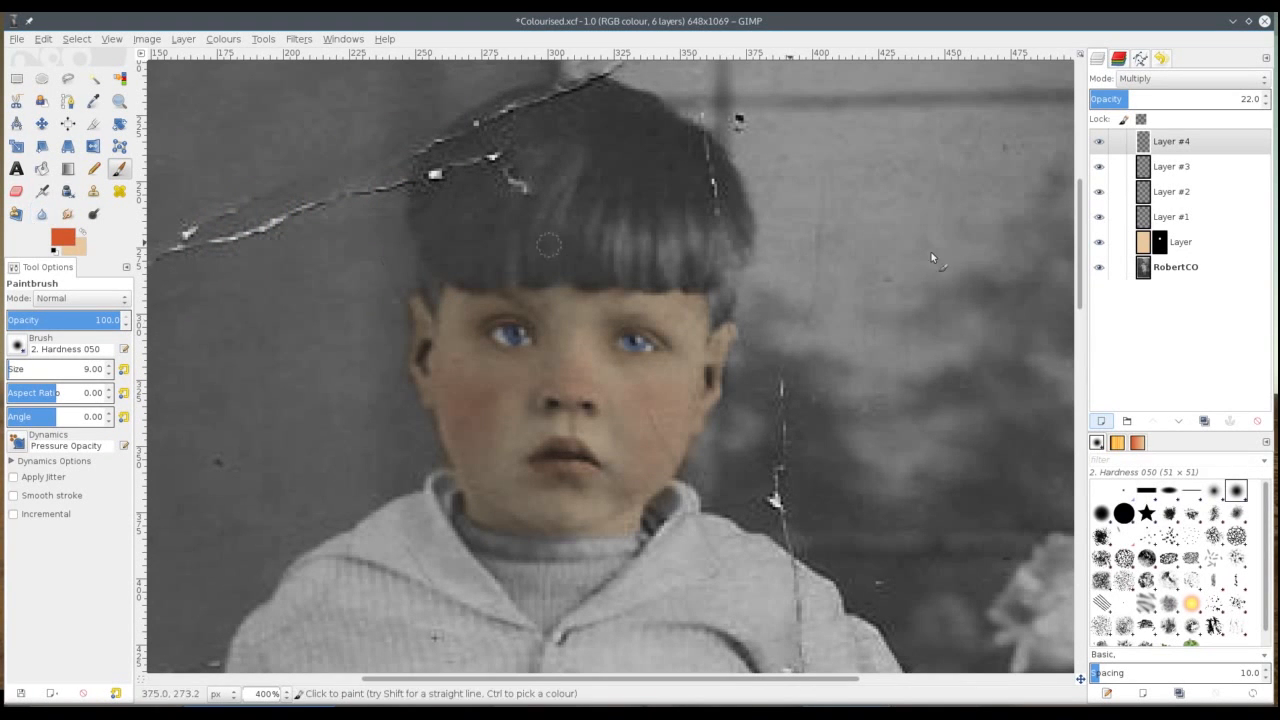
Step: Create a new layer filled with the foreground colour and add a black (full transparency) mask to it
click(1101, 421)
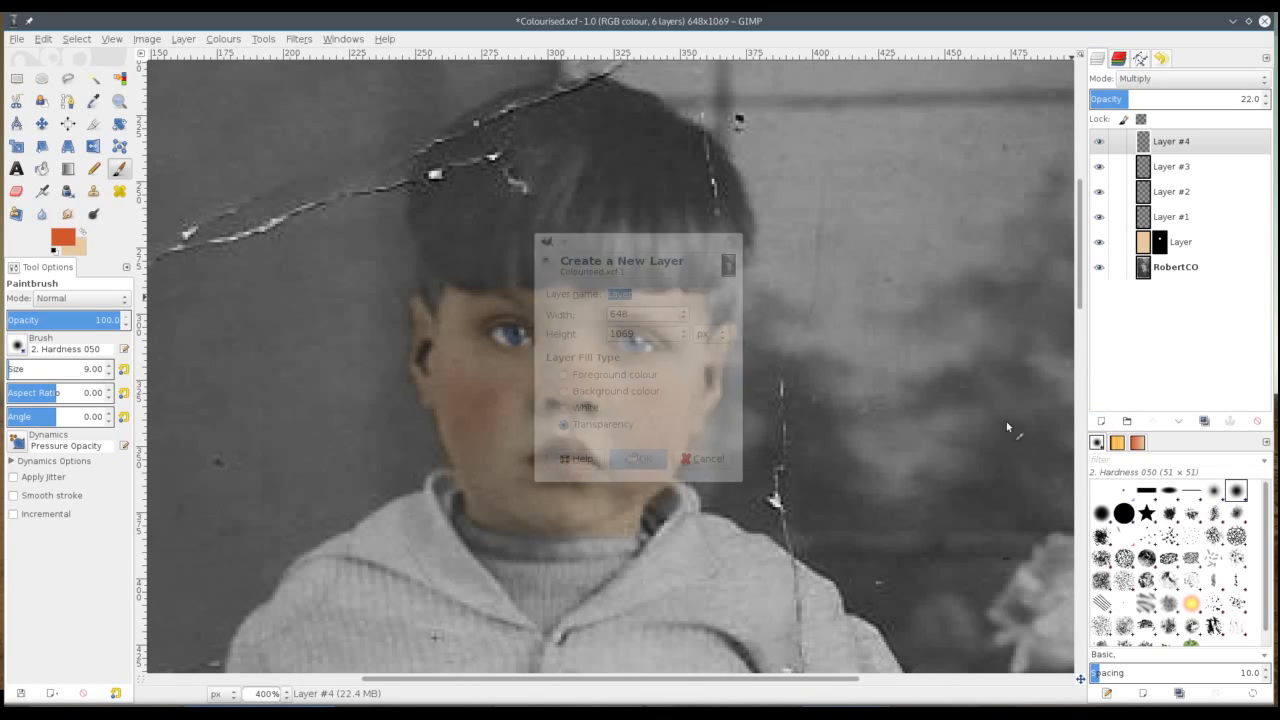
click(599, 378)
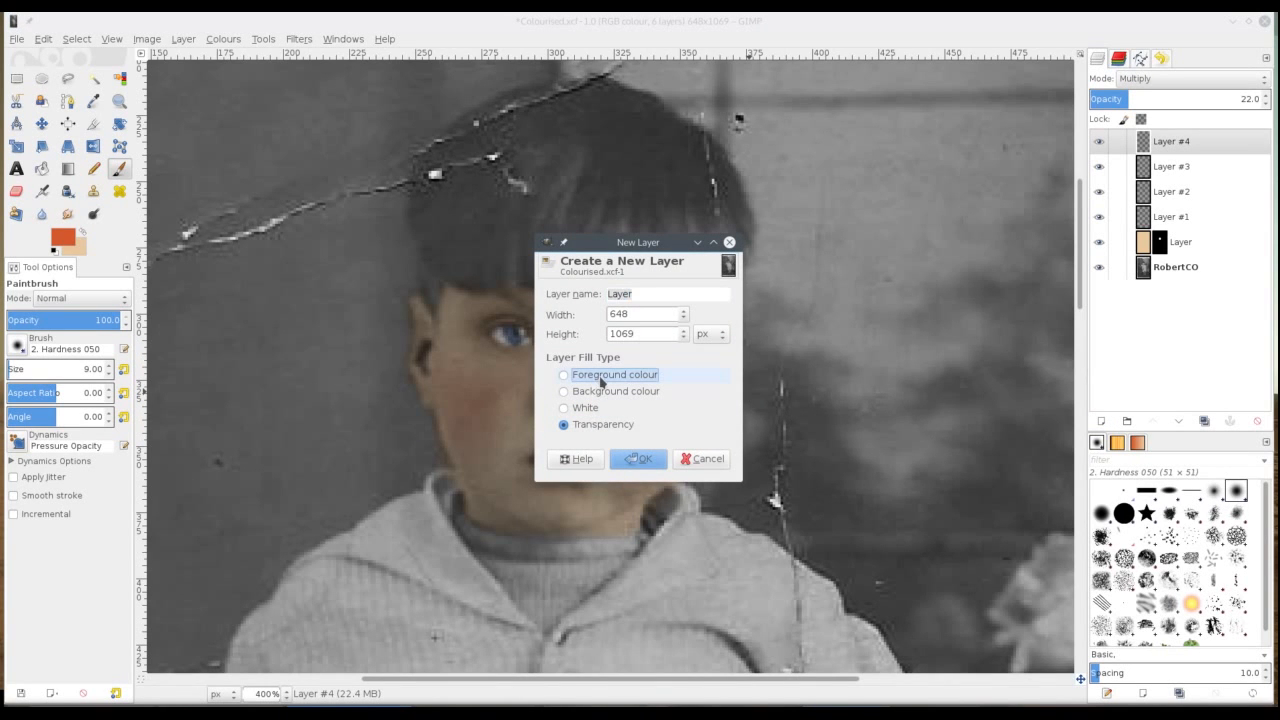
click(640, 459)
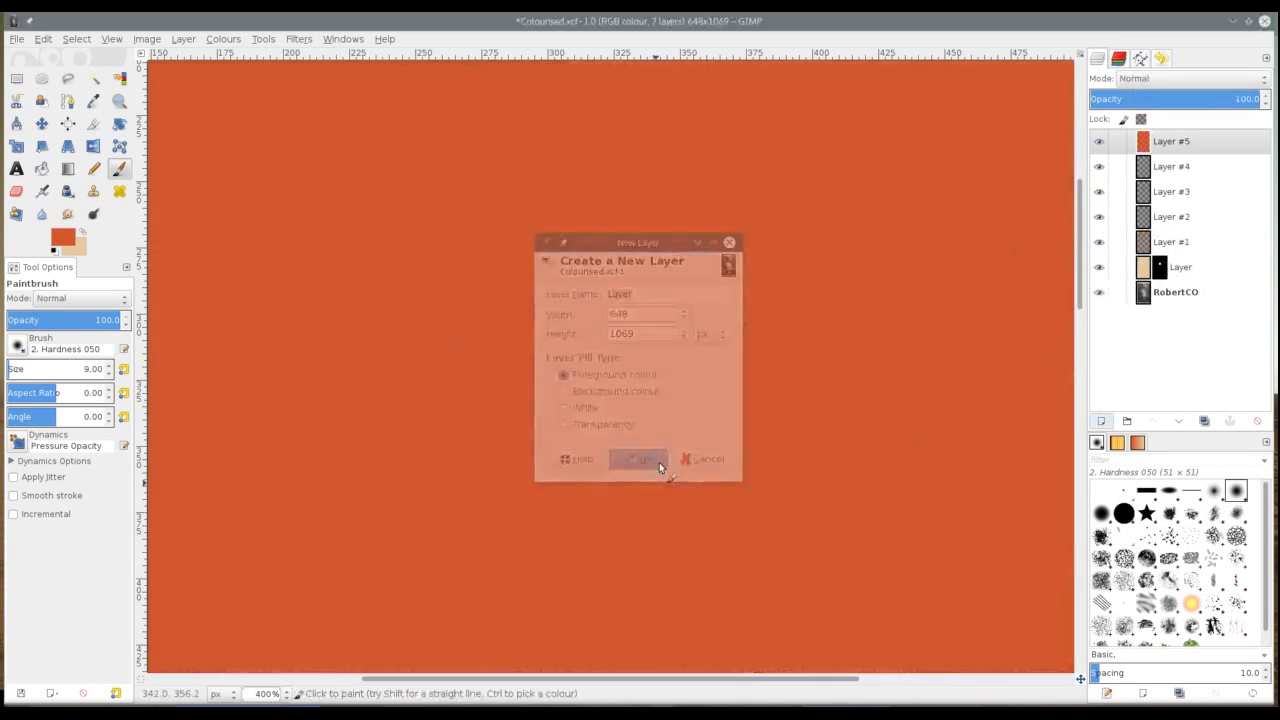
right_click(1148, 141)
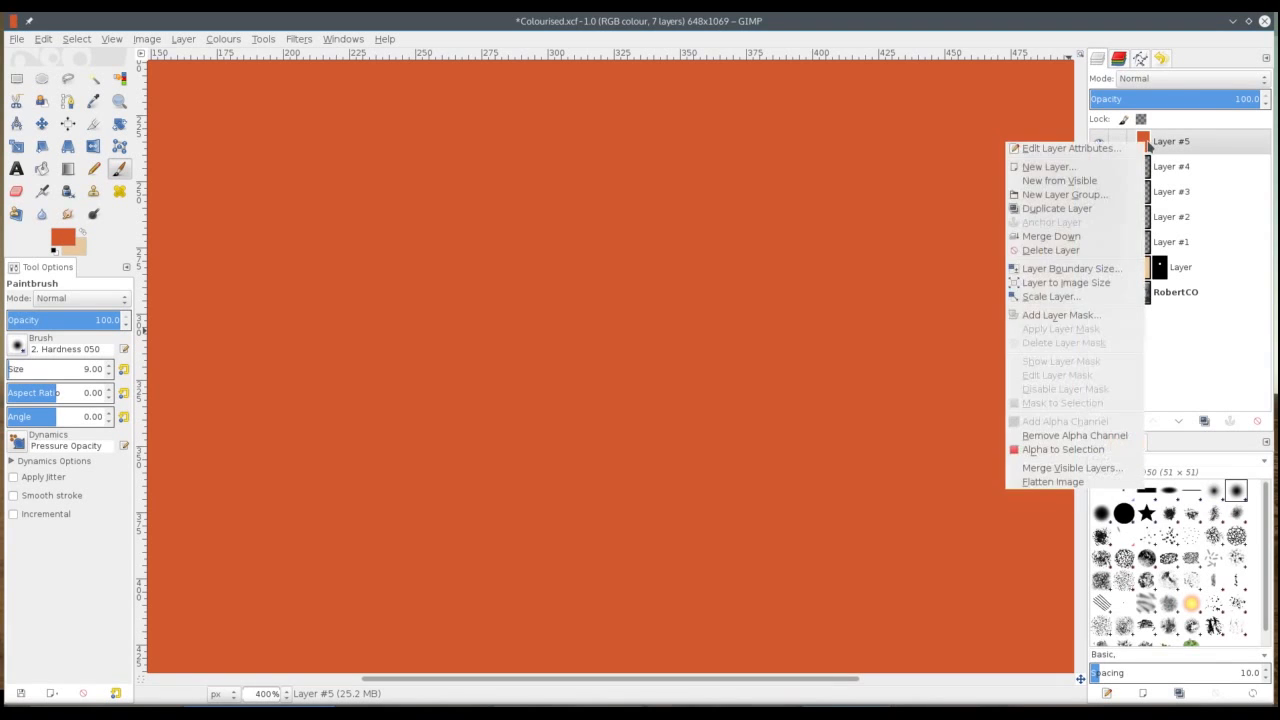
click(1073, 320)
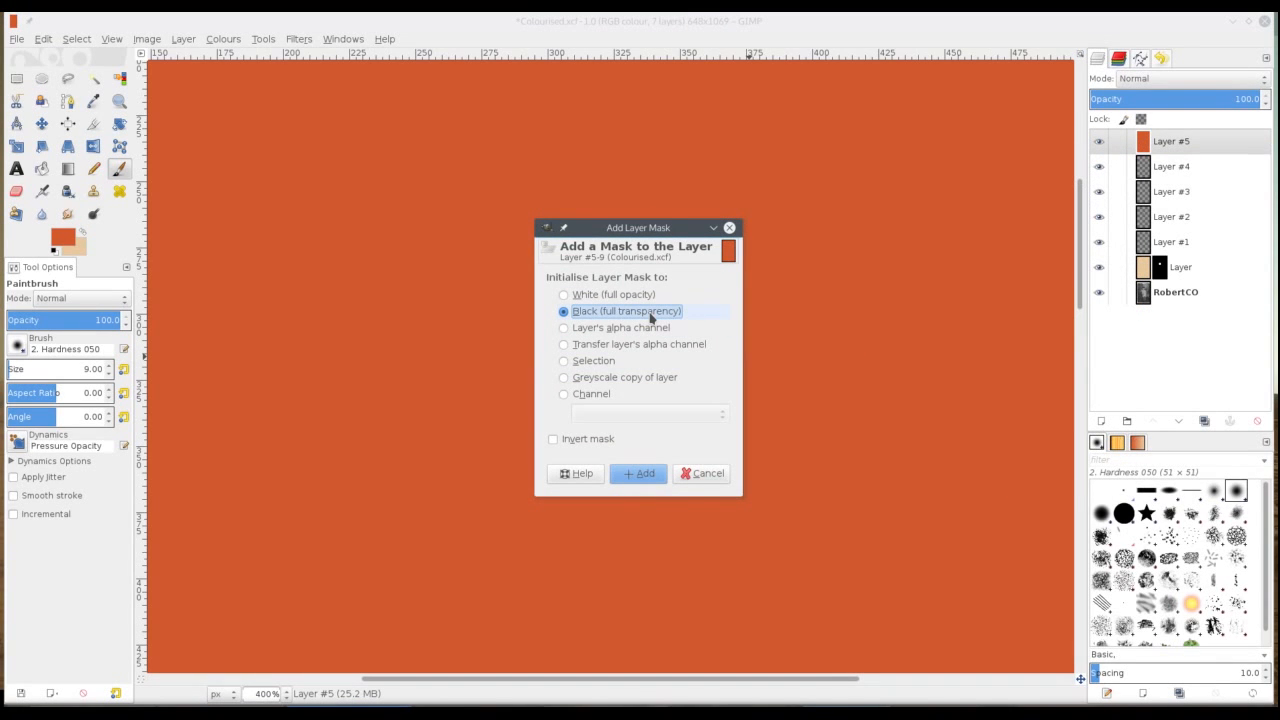
click(639, 472)
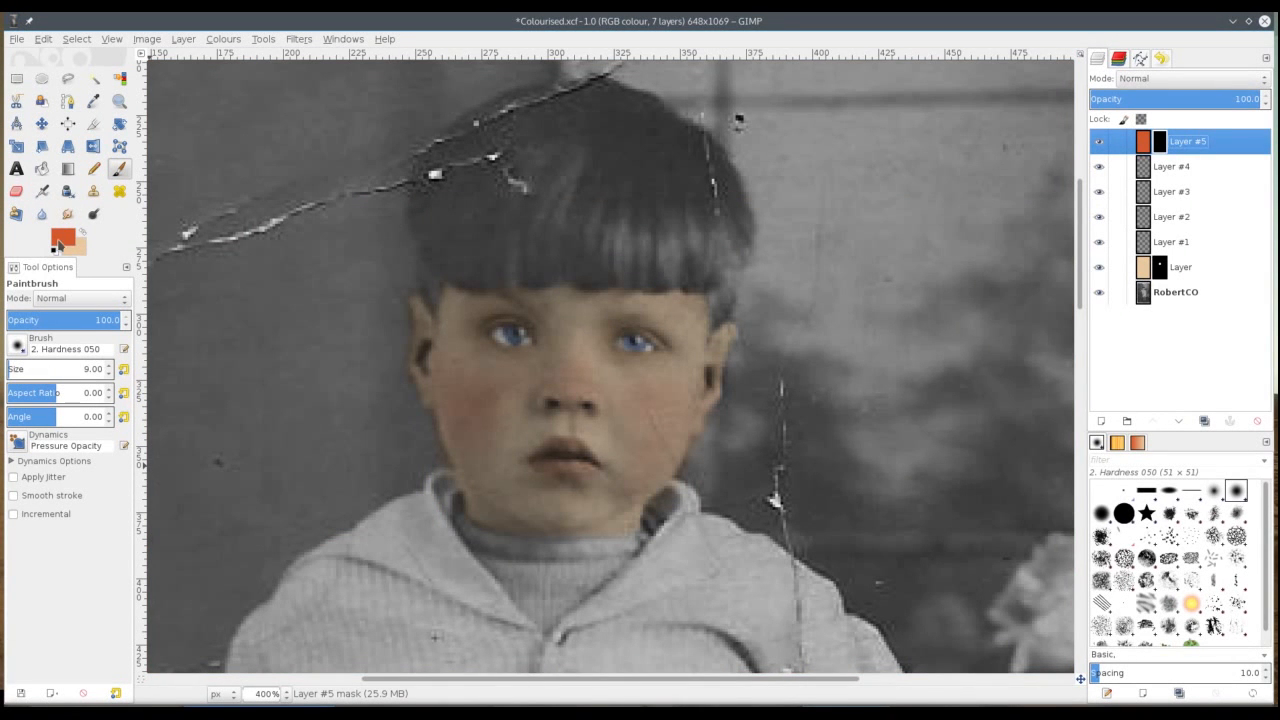
Step: Set the foreground colour to white and paint the hair's outer edge from the crown down the left side on the Layer #5 mask
click(62, 237)
click(338, 291)
click(361, 326)
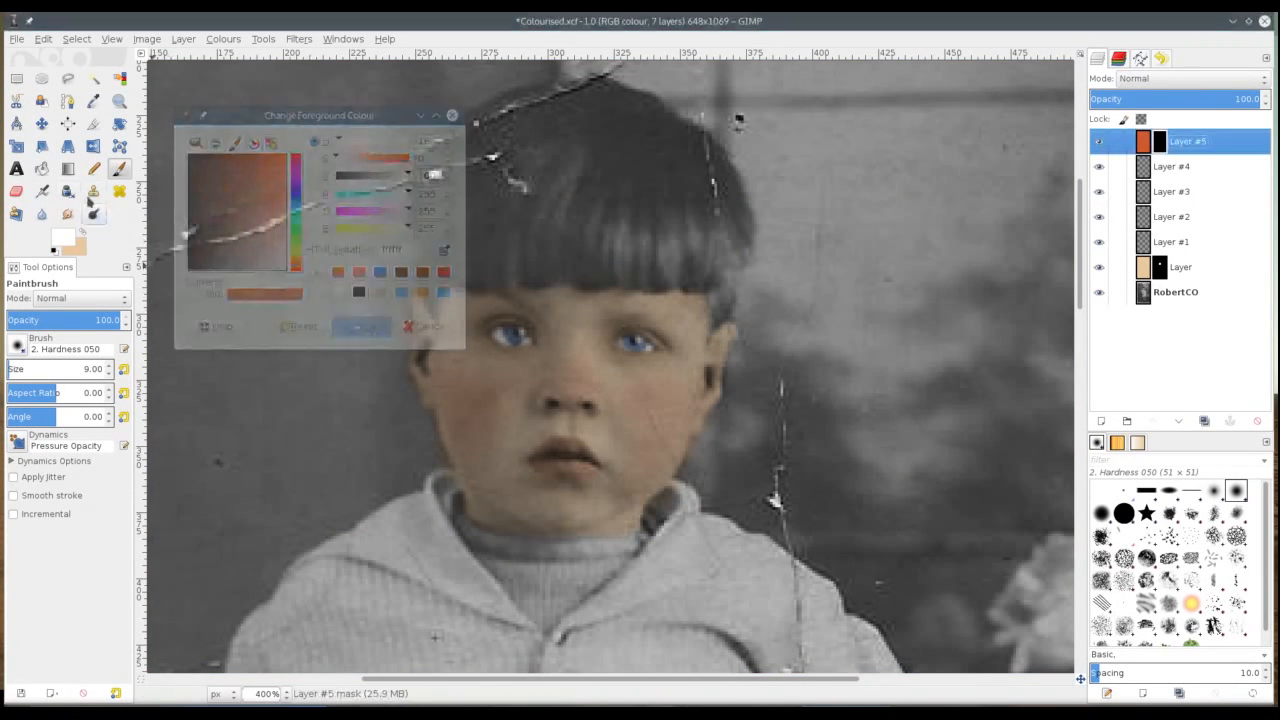
key(bracketright)
key(bracketright)
key(bracketright)
key(bracketright)
mouse_move(597, 84)
mouse_down()
mouse_move(512, 103)
mouse_move(436, 153)
mouse_move(417, 207)
mouse_move(429, 291)
mouse_up()
Step: With the brush at size 8, paint along the fringe's lower edge and the sideburn by the ear on the right of the photo
key(bracketleft)
key(bracketleft)
key(bracketleft)
key(bracketleft)
key(bracketleft)
key(bracketleft)
key(bracketleft)
key(bracketleft)
key(bracketleft)
key(bracketleft)
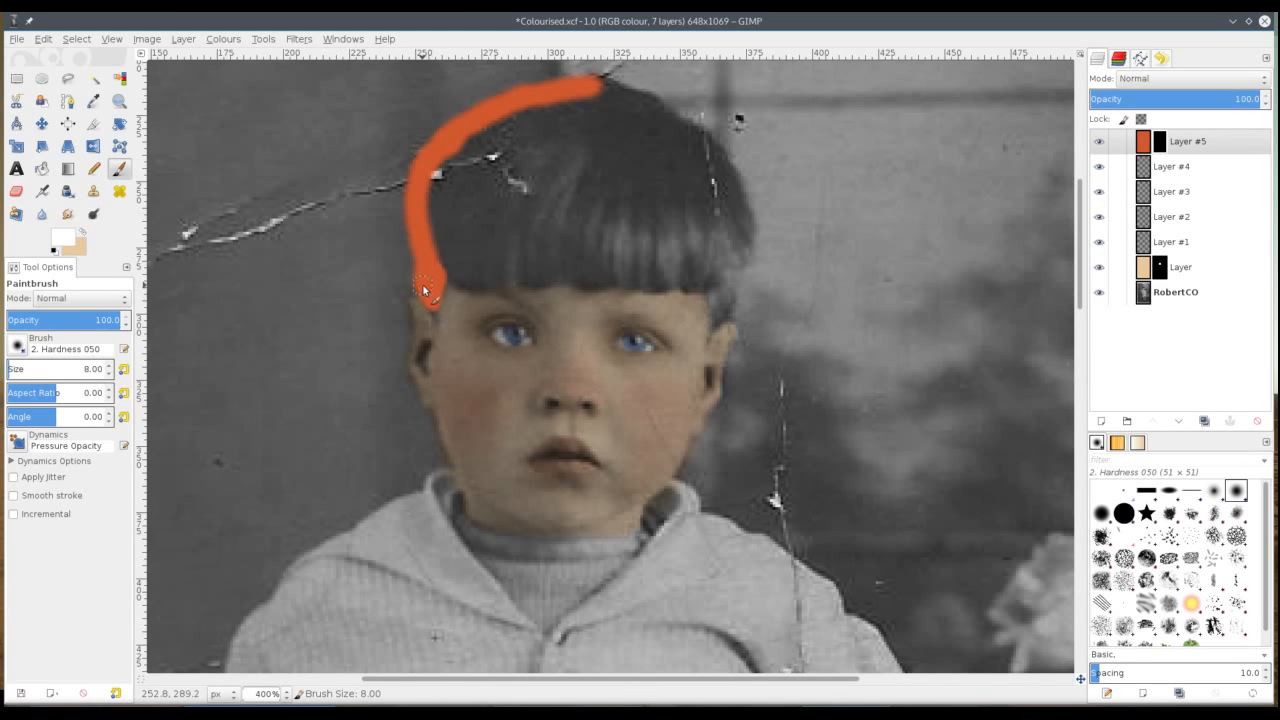
drag(438, 279, 705, 292)
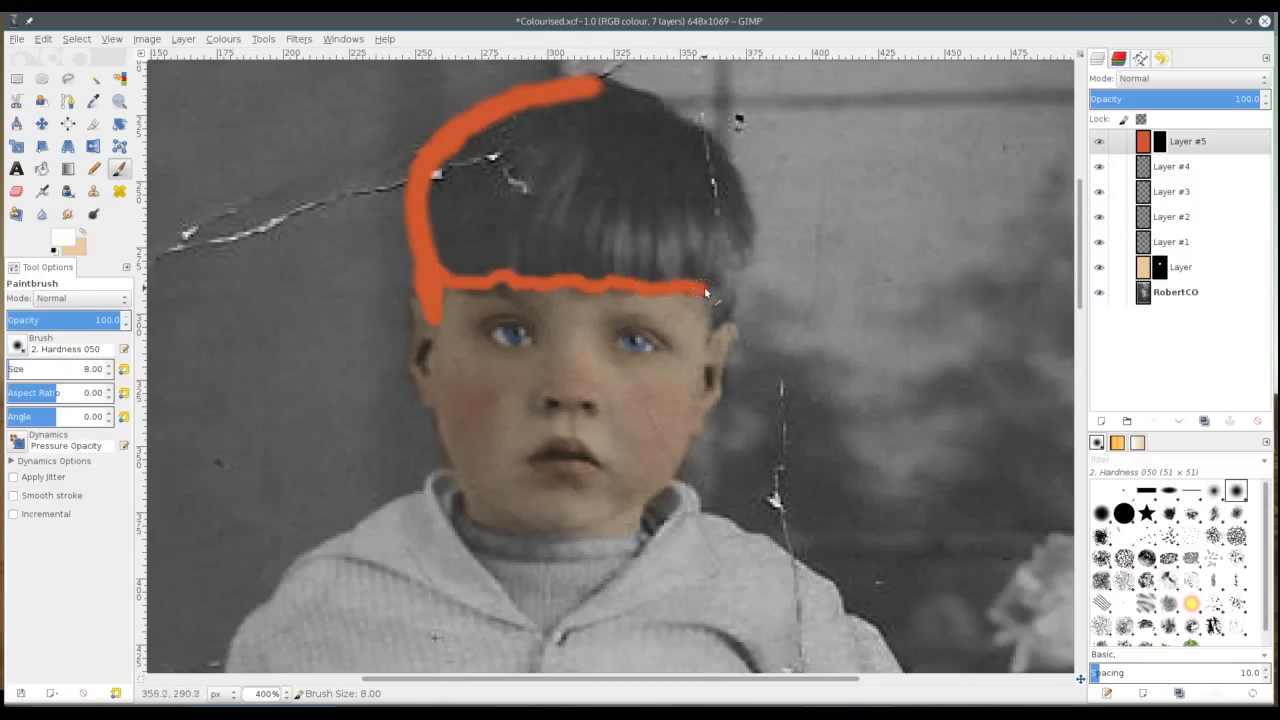
mouse_move(712, 340)
mouse_down()
mouse_move(729, 272)
mouse_move(721, 323)
mouse_up()
Step: Enlarge the brush slightly and paint the hair's outer edge from the crown down the right side of the head
key(bracketright)
key(bracketright)
key(bracketright)
key(bracketright)
mouse_move(594, 85)
mouse_down()
mouse_move(668, 112)
mouse_move(708, 148)
mouse_move(745, 228)
mouse_up()
Step: With the brush at size 18, paint a wider band just inside the hair outline on the mask
key(bracketright)
key(bracketright)
key(bracketright)
key(bracketright)
key(bracketright)
key(bracketright)
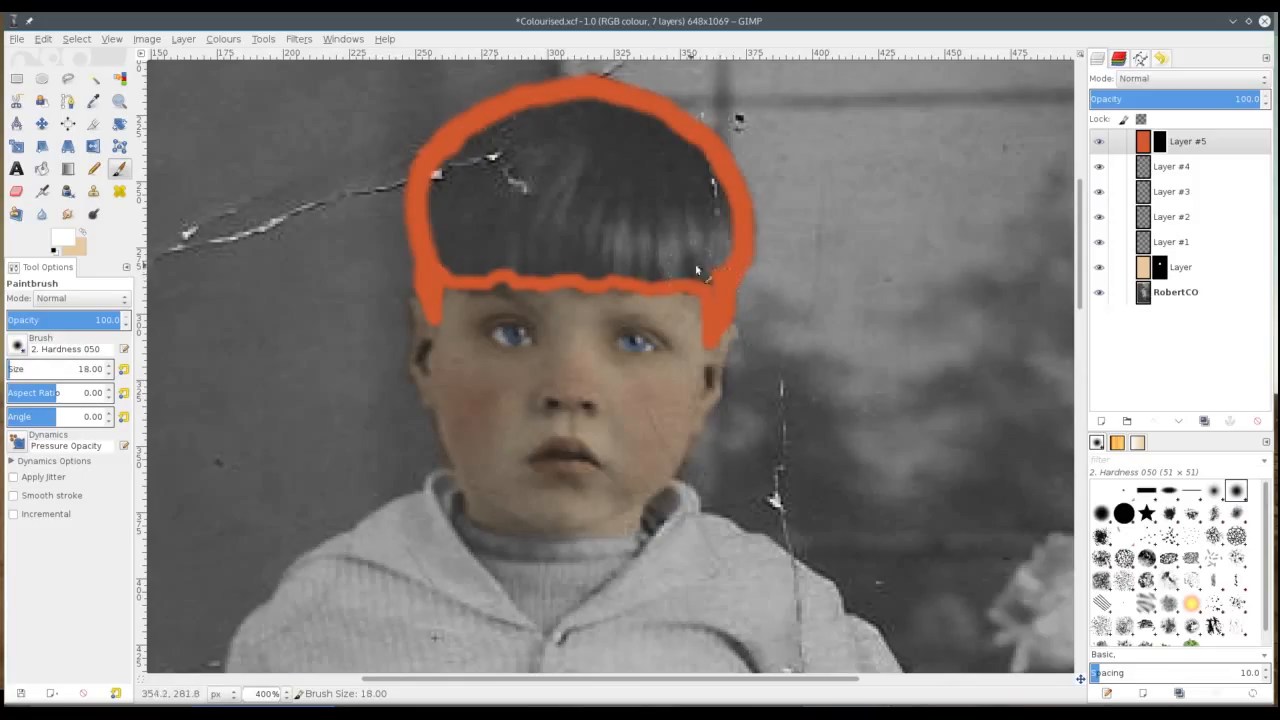
mouse_move(710, 284)
mouse_down()
mouse_move(440, 272)
mouse_move(456, 267)
mouse_move(403, 197)
mouse_move(410, 205)
mouse_move(433, 176)
mouse_move(461, 266)
mouse_move(442, 178)
mouse_move(457, 157)
mouse_move(492, 125)
mouse_move(591, 112)
mouse_move(682, 142)
mouse_move(717, 193)
mouse_up()
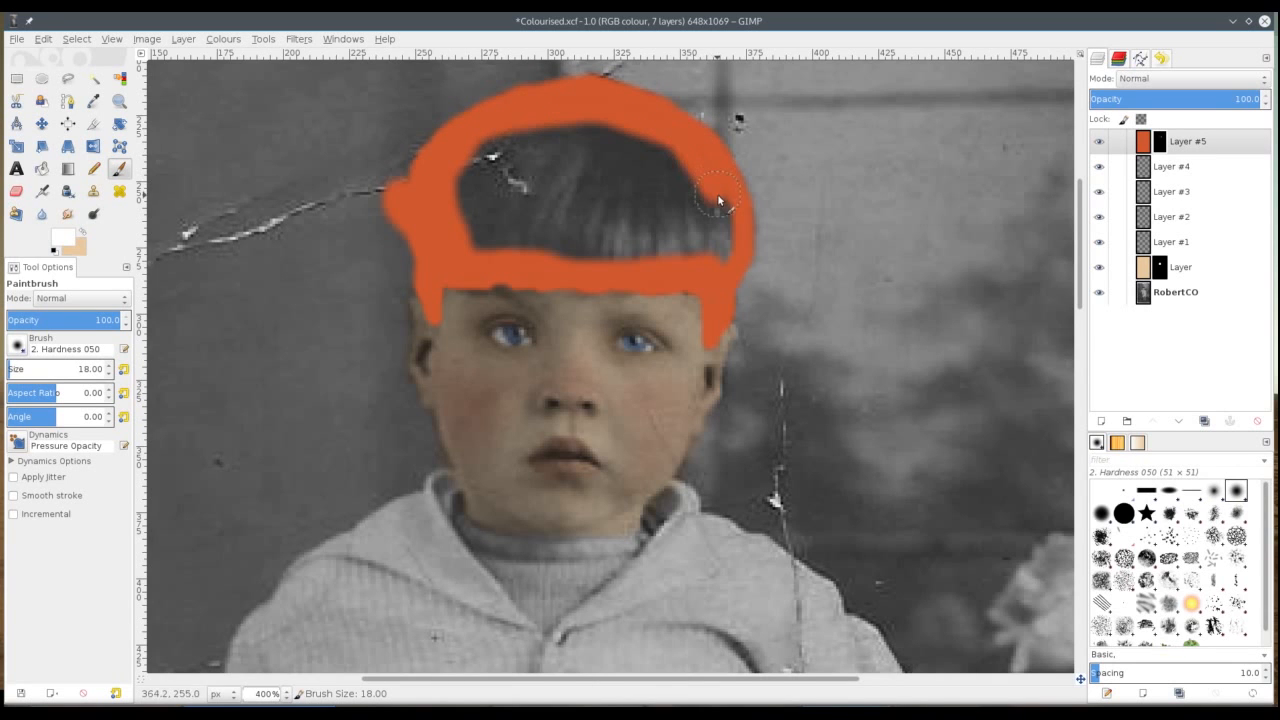
mouse_move(723, 251)
mouse_down()
mouse_move(485, 257)
mouse_move(466, 234)
mouse_move(458, 156)
mouse_move(596, 128)
mouse_move(722, 227)
mouse_up()
Step: Enlarge the brush to size 26 and fill in the remaining middle of the hair on the mask
key(])
key(])
key(])
key(])
key(])
key(])
key(])
key(])
mouse_move(649, 266)
mouse_down()
mouse_move(490, 240)
mouse_move(479, 187)
mouse_move(509, 228)
mouse_move(498, 138)
mouse_move(518, 219)
mouse_move(553, 215)
mouse_move(577, 150)
mouse_move(569, 229)
mouse_move(599, 214)
mouse_move(629, 178)
mouse_move(609, 160)
mouse_move(639, 152)
mouse_move(659, 236)
mouse_up()
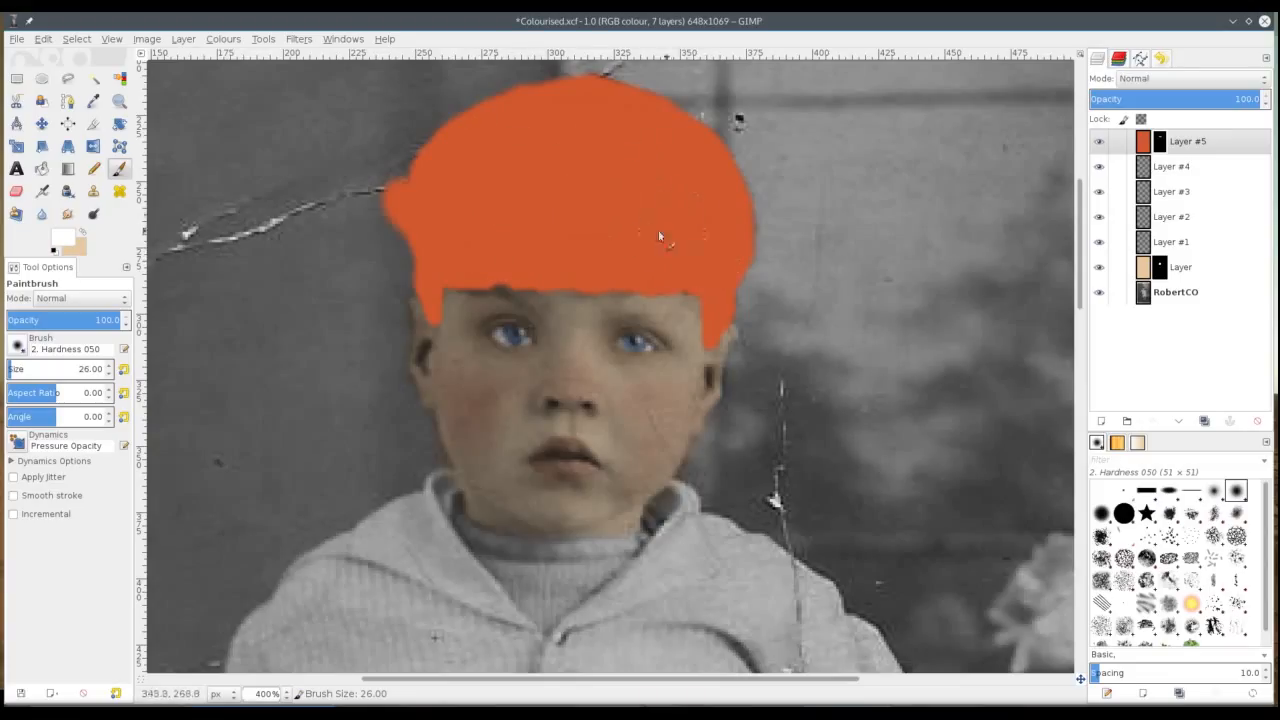
Step: Set Layer #5 to Multiply mode and lower its opacity to 39.4
click(1159, 141)
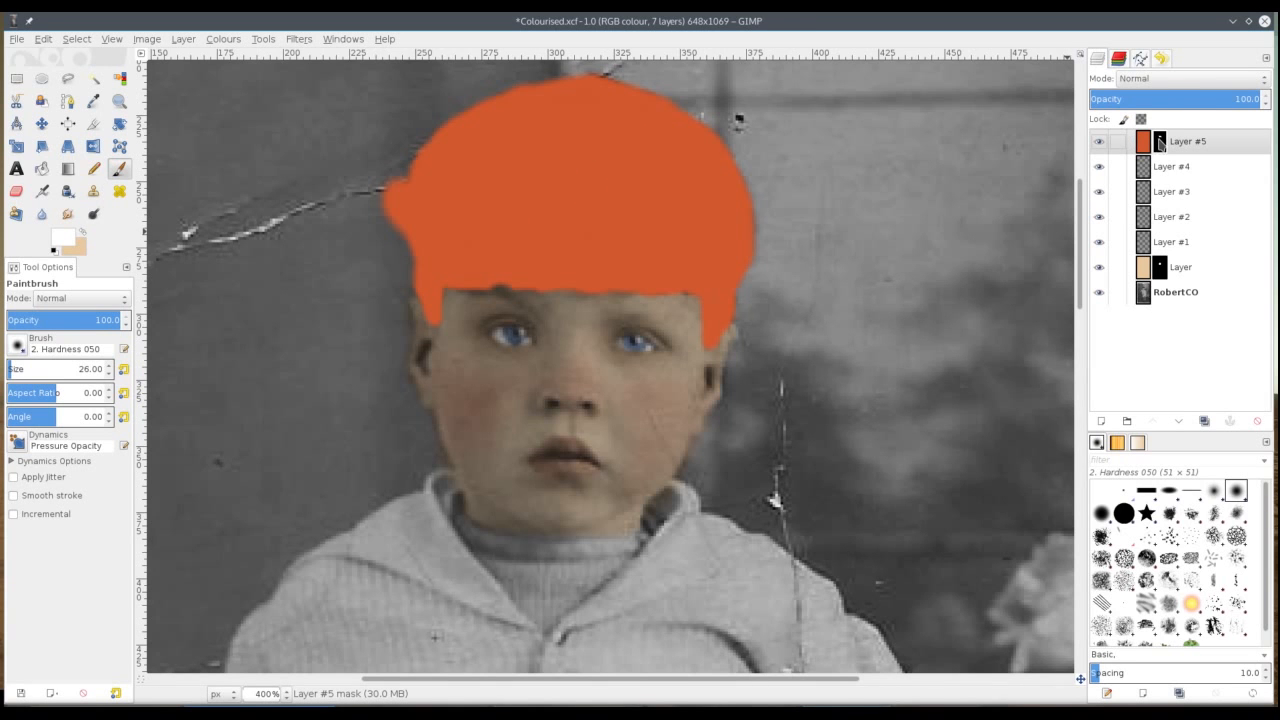
click(1185, 80)
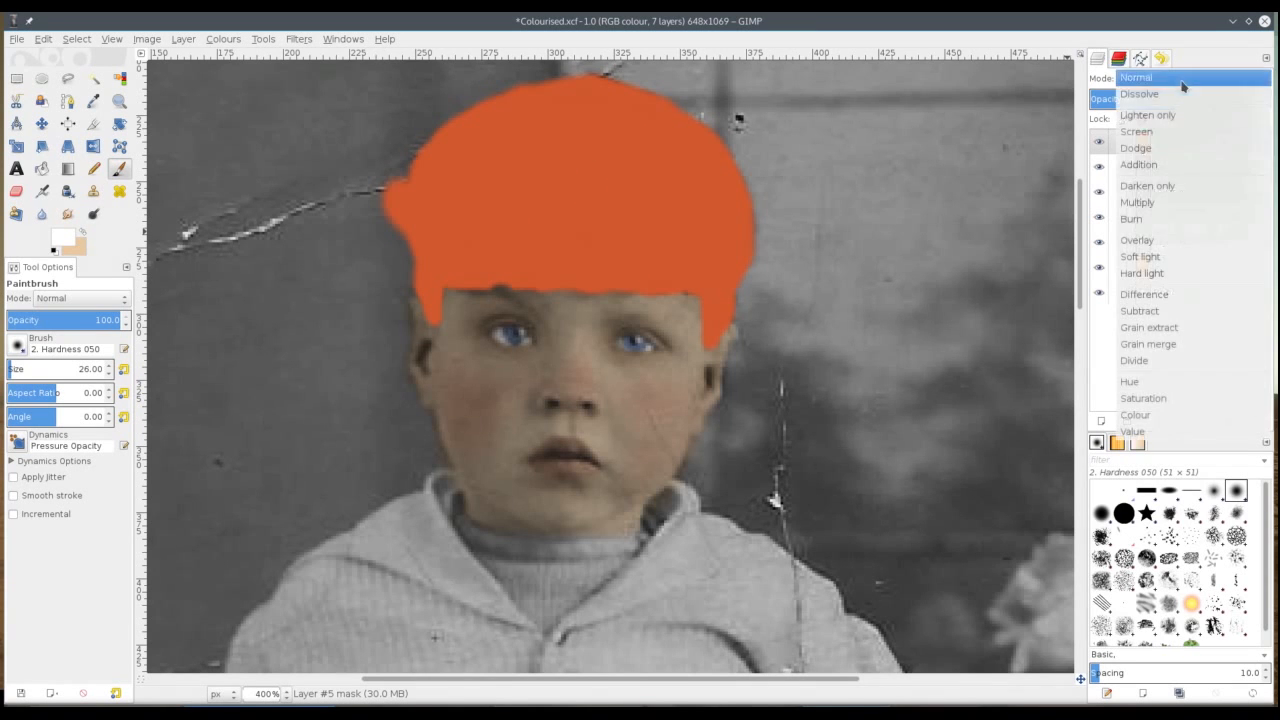
click(1158, 203)
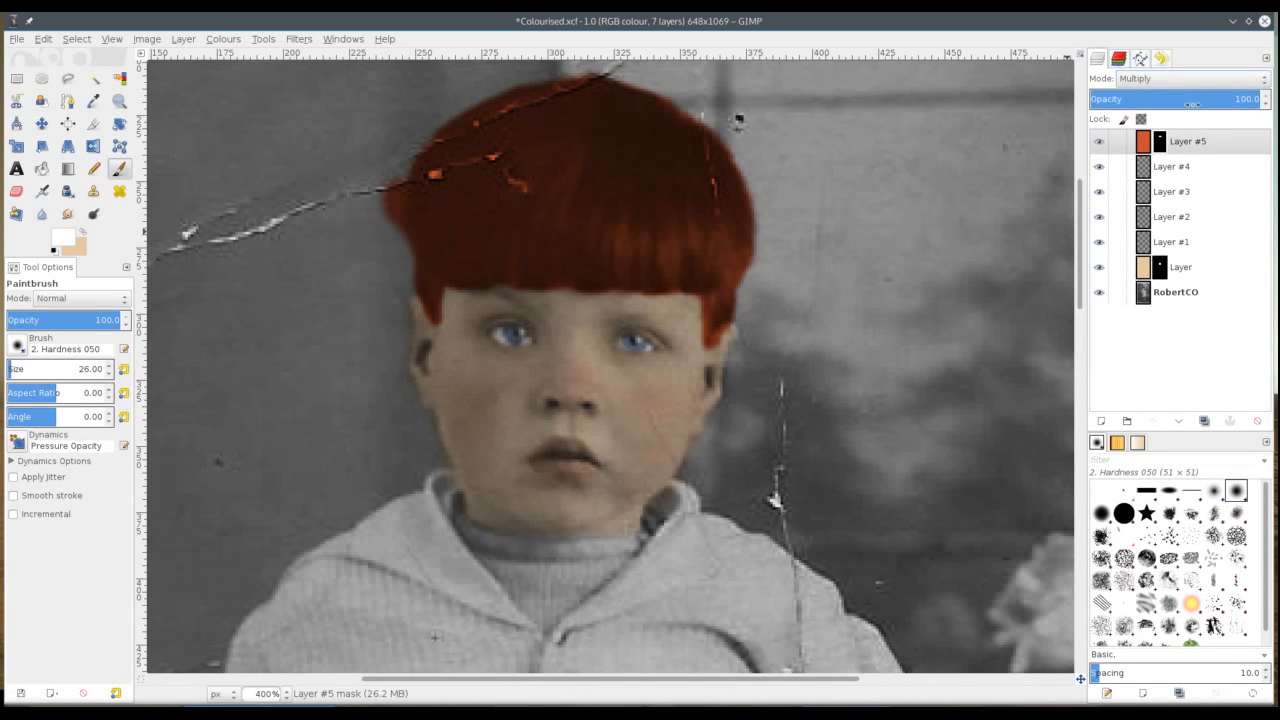
drag(1195, 99, 1157, 99)
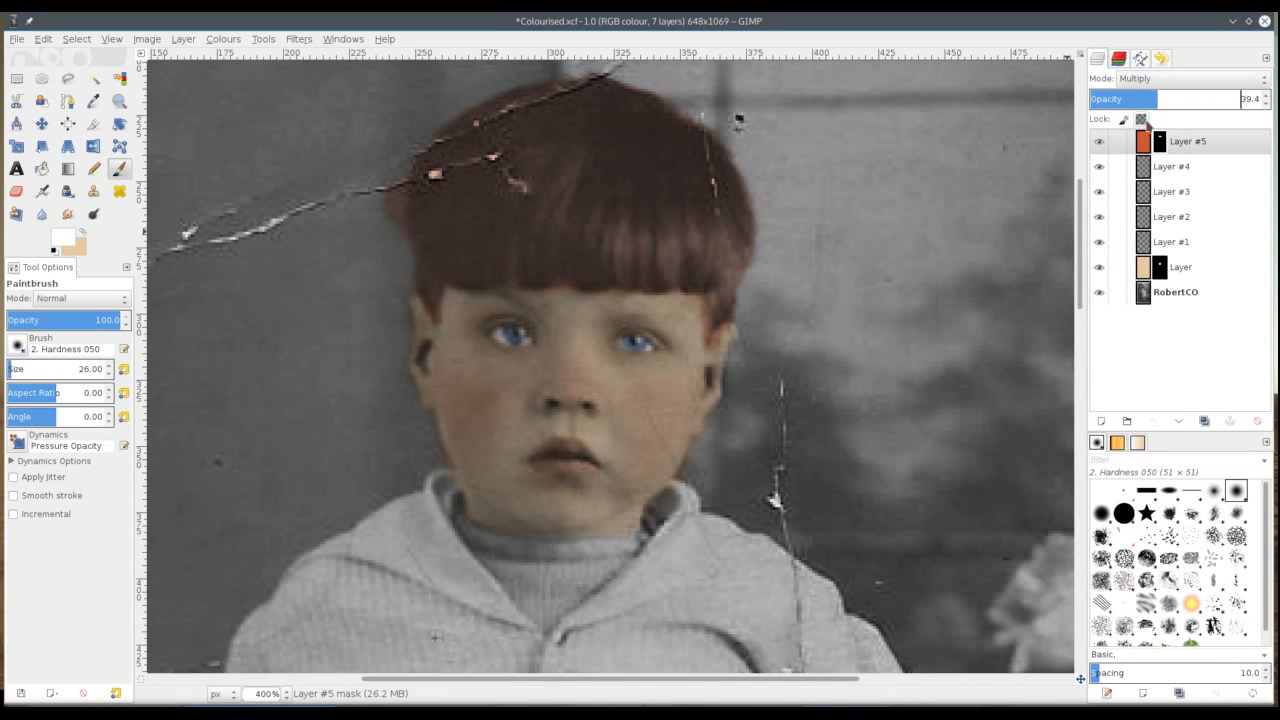
Step: Set the foreground colour to black and mask out the colour spilling past the left edge of the hair, reducing the brush to size 19
click(62, 239)
drag(205, 255, 160, 336)
click(361, 330)
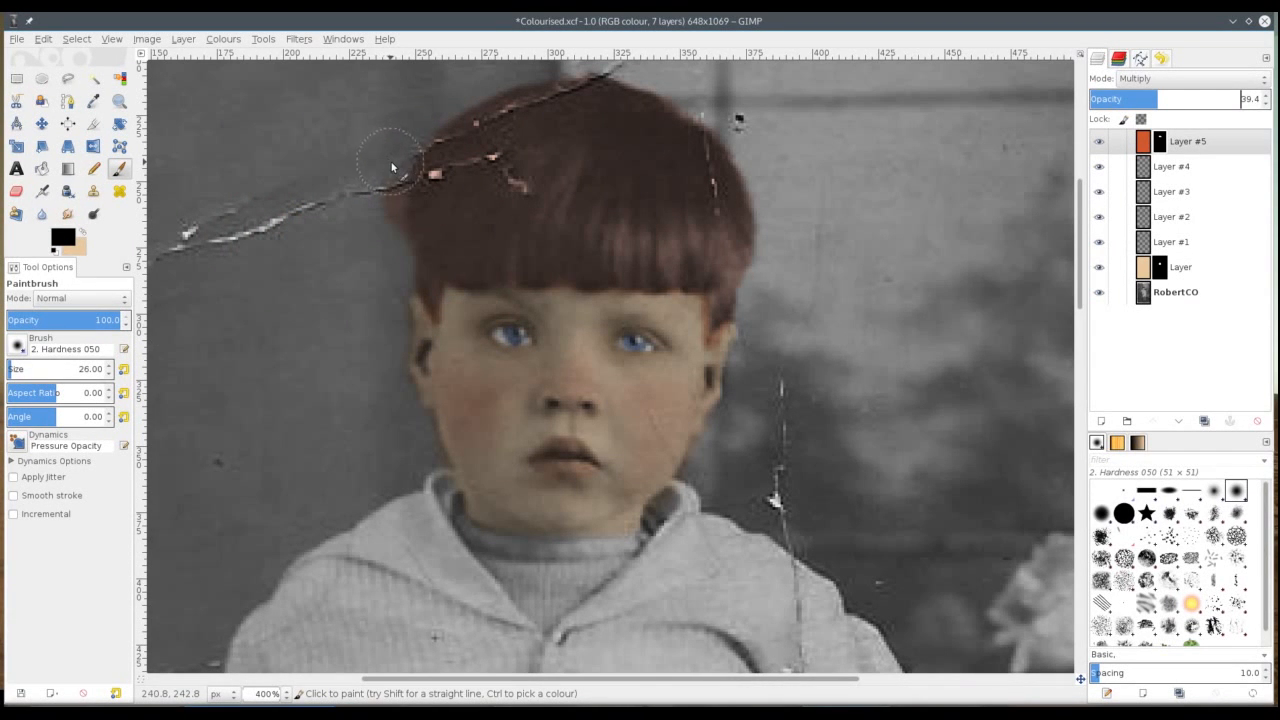
key(bracketleft)
key(bracketleft)
key(bracketleft)
key(bracketleft)
key(bracketleft)
key(bracketleft)
key(bracketleft)
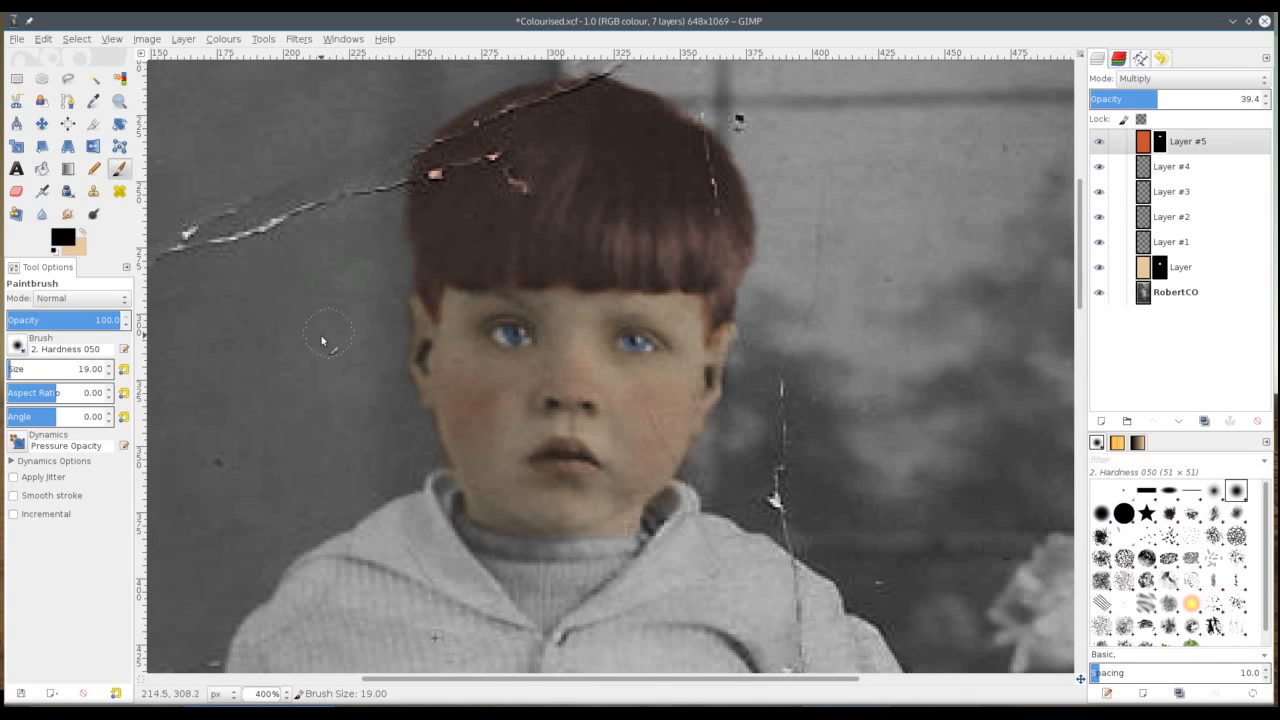
Step: Raise the hair layer's opacity to 42.1
drag(1147, 99, 1162, 99)
scroll(254, 693, down, 1)
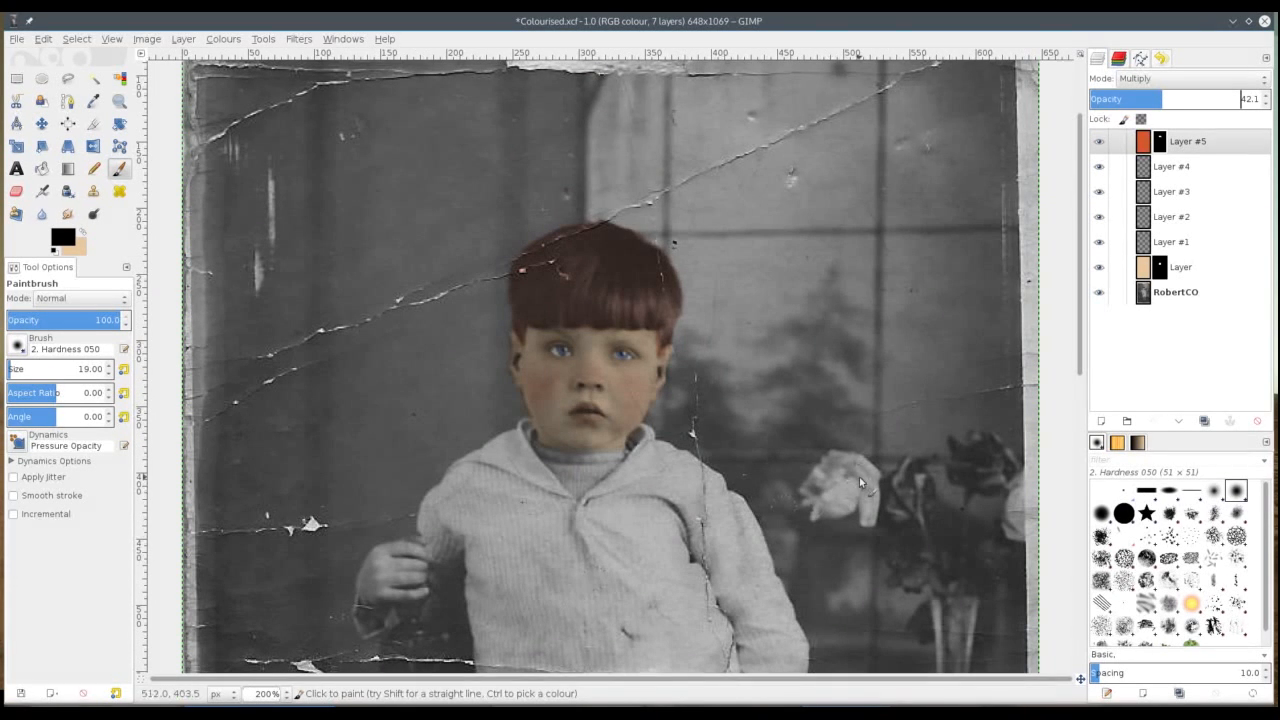
scroll(1080, 290, down, 1)
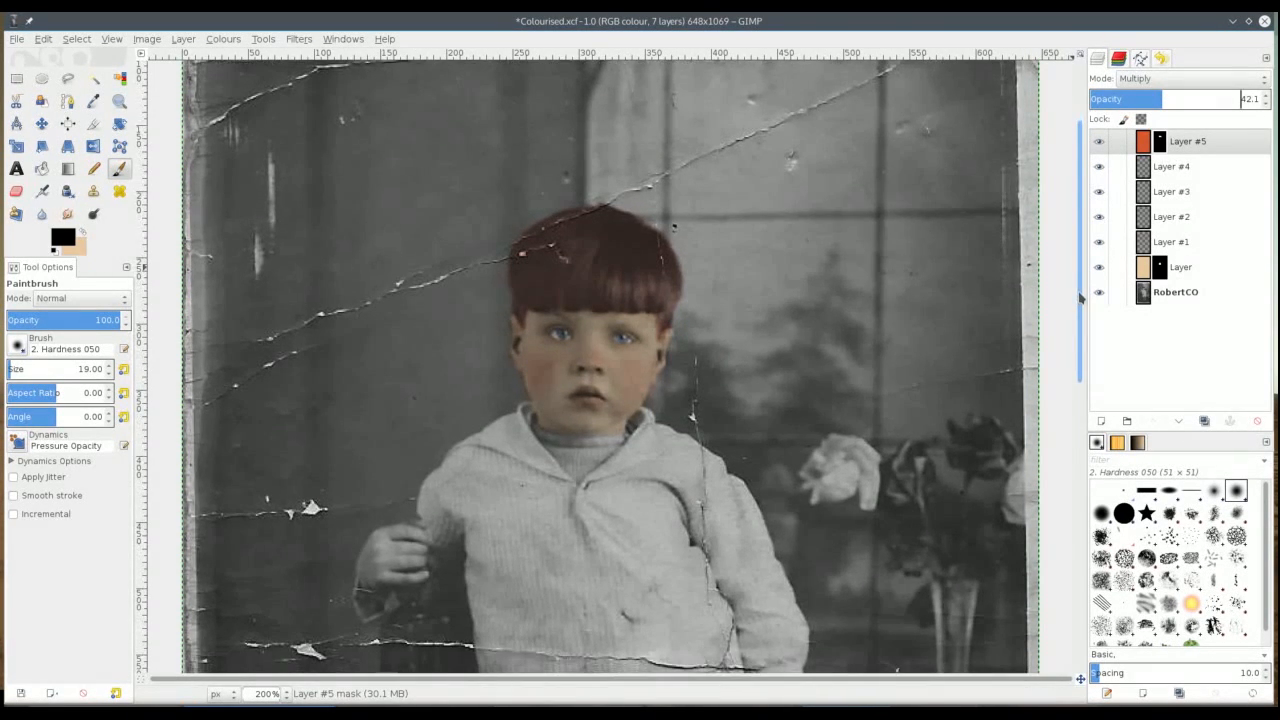
Step: Colourise the hair colour of Layer #5 with hue 19, saturation 90 and lightness -2
click(1145, 146)
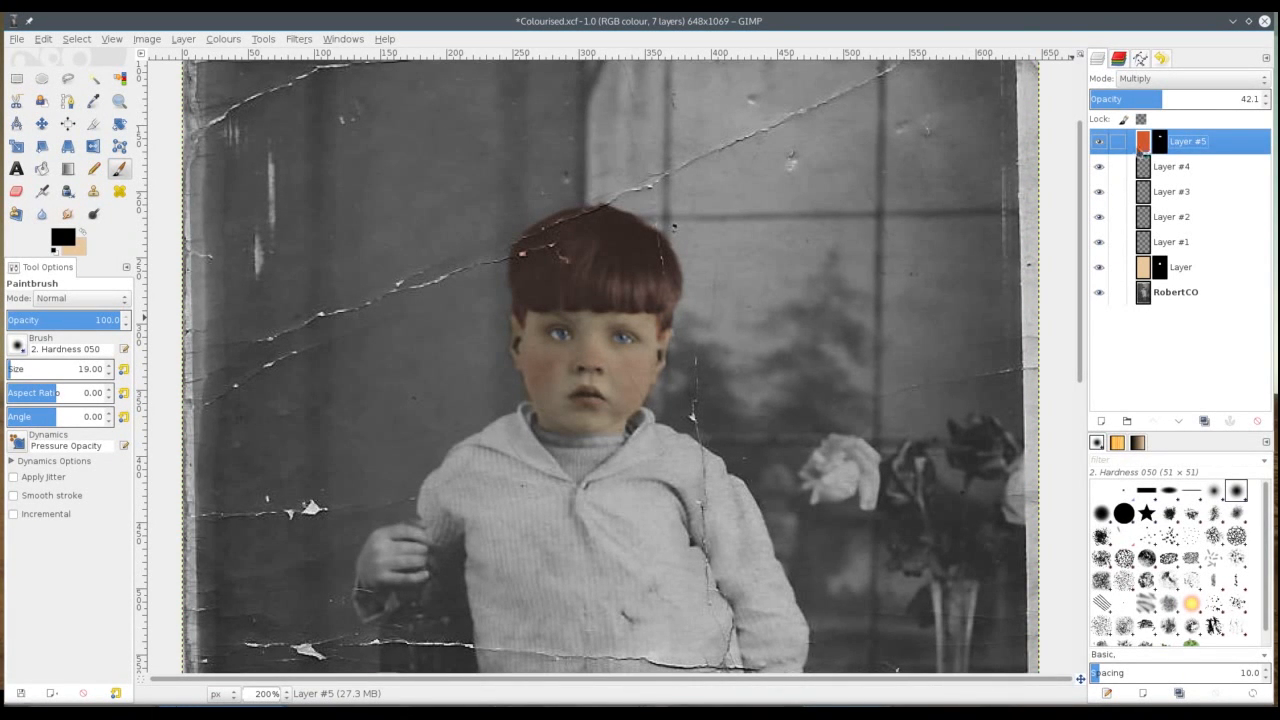
click(230, 42)
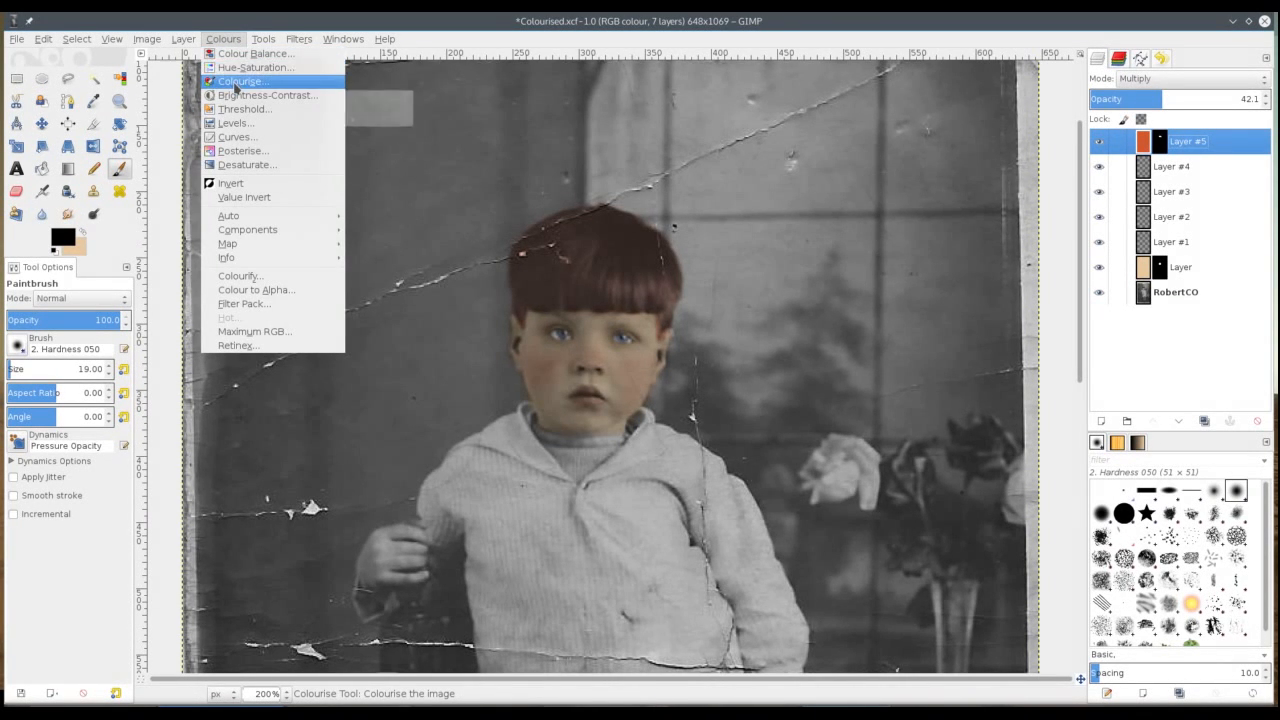
click(233, 81)
drag(993, 194, 950, 194)
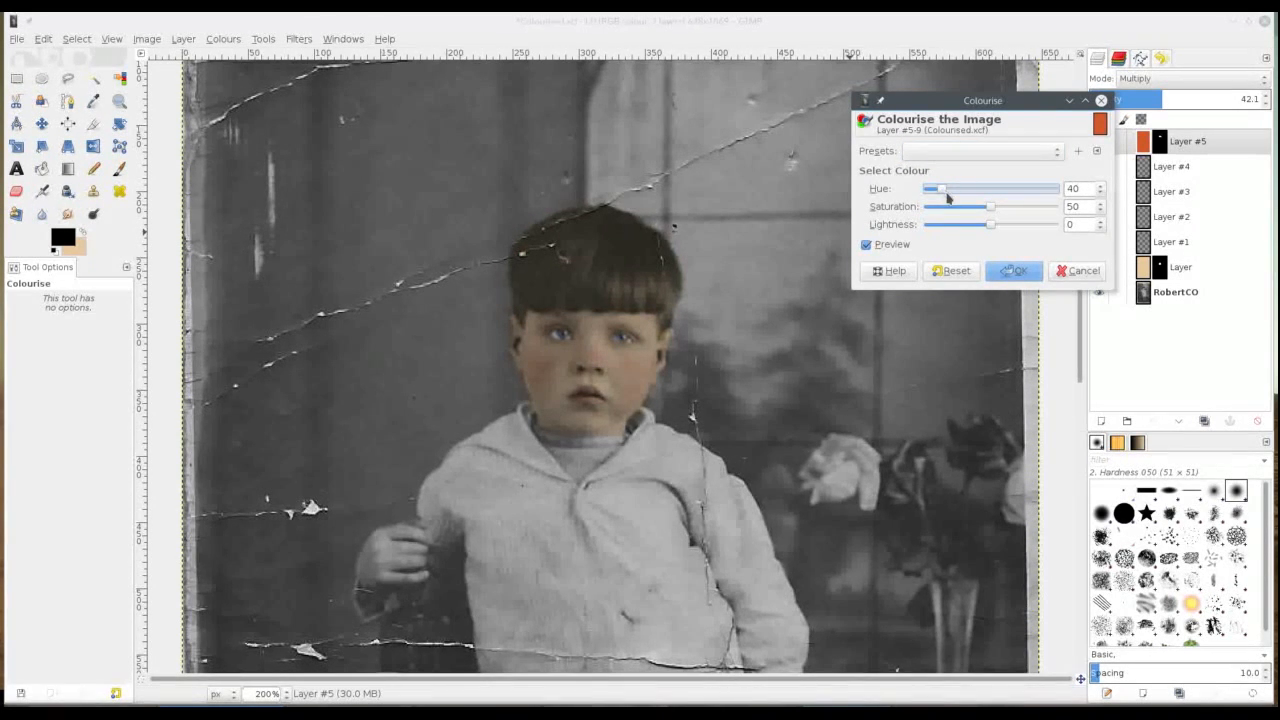
drag(991, 207, 1016, 222)
drag(945, 192, 988, 231)
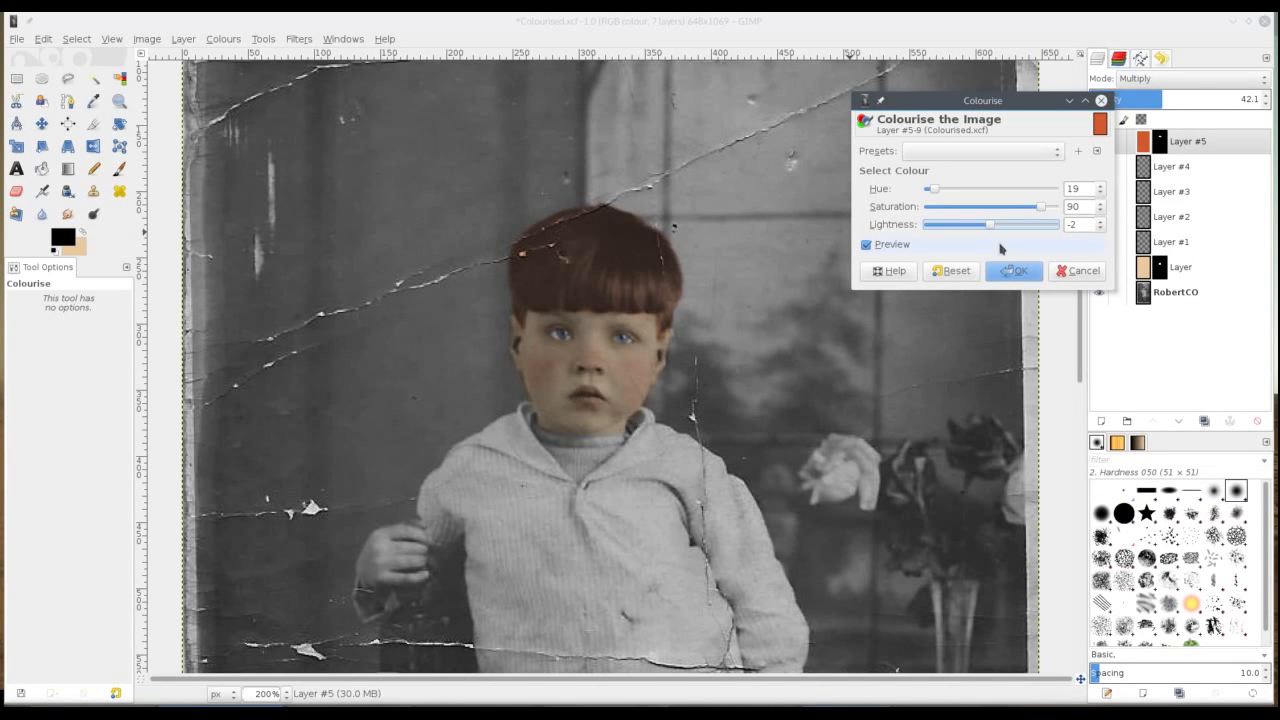
click(1016, 271)
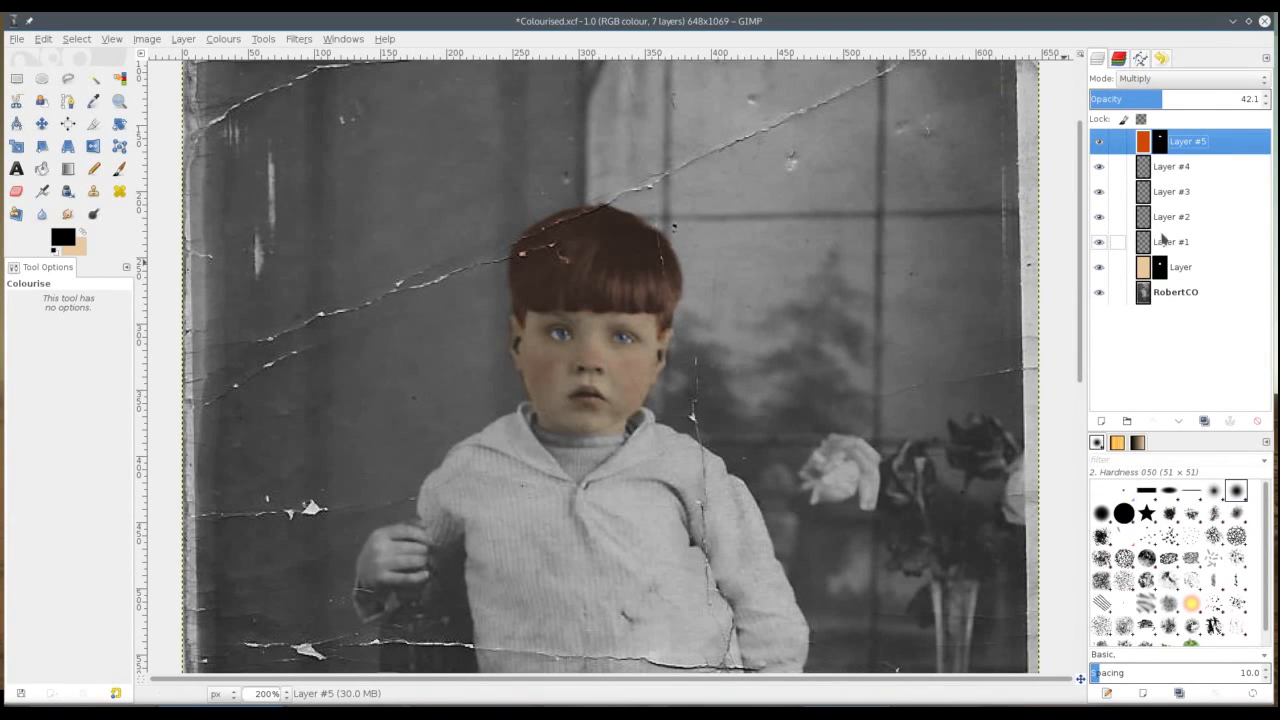
Step: Colourise the skin colour layer with hue 32, saturation 86 and a raised lightness, comparing against the original with the preview off
click(1147, 271)
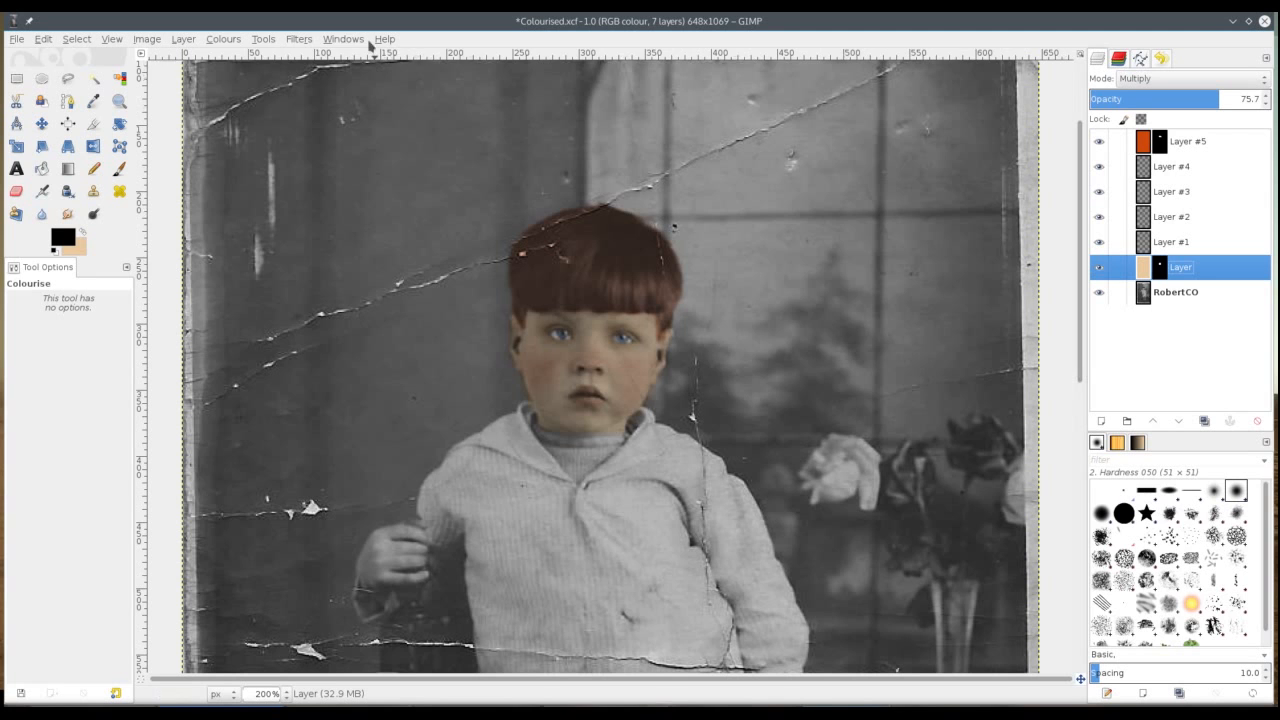
click(223, 39)
click(238, 84)
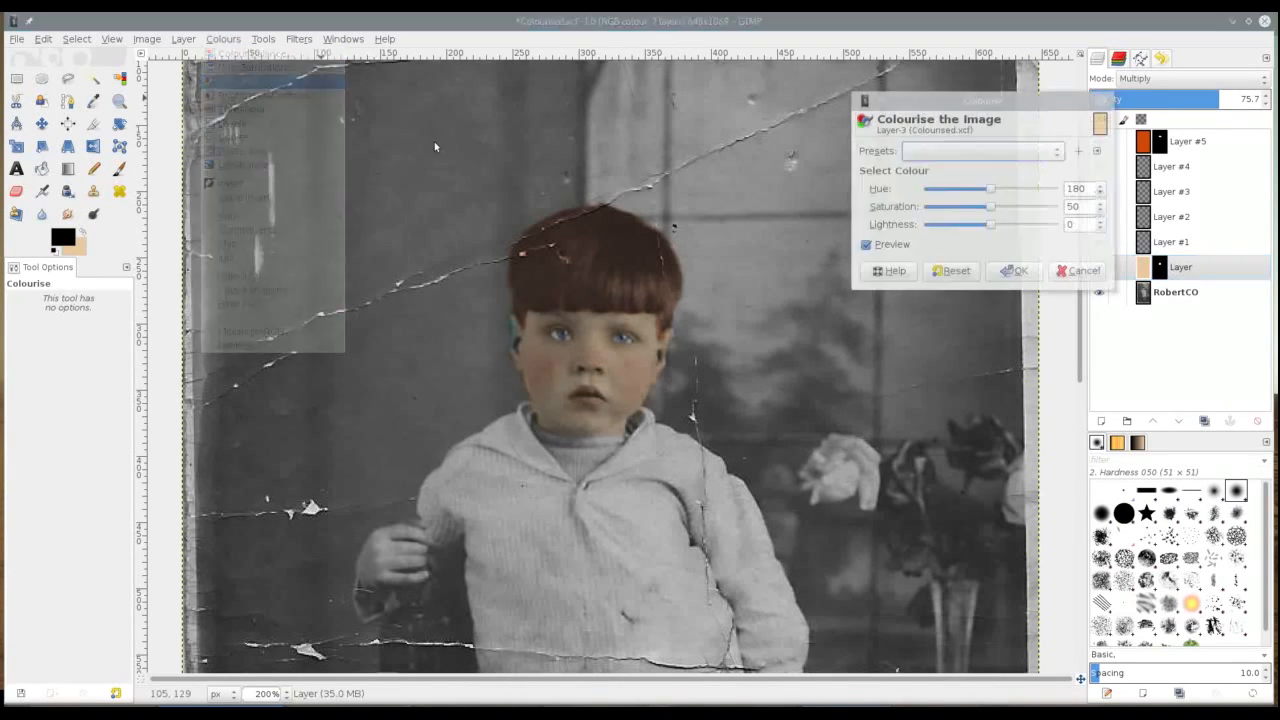
drag(989, 193, 941, 195)
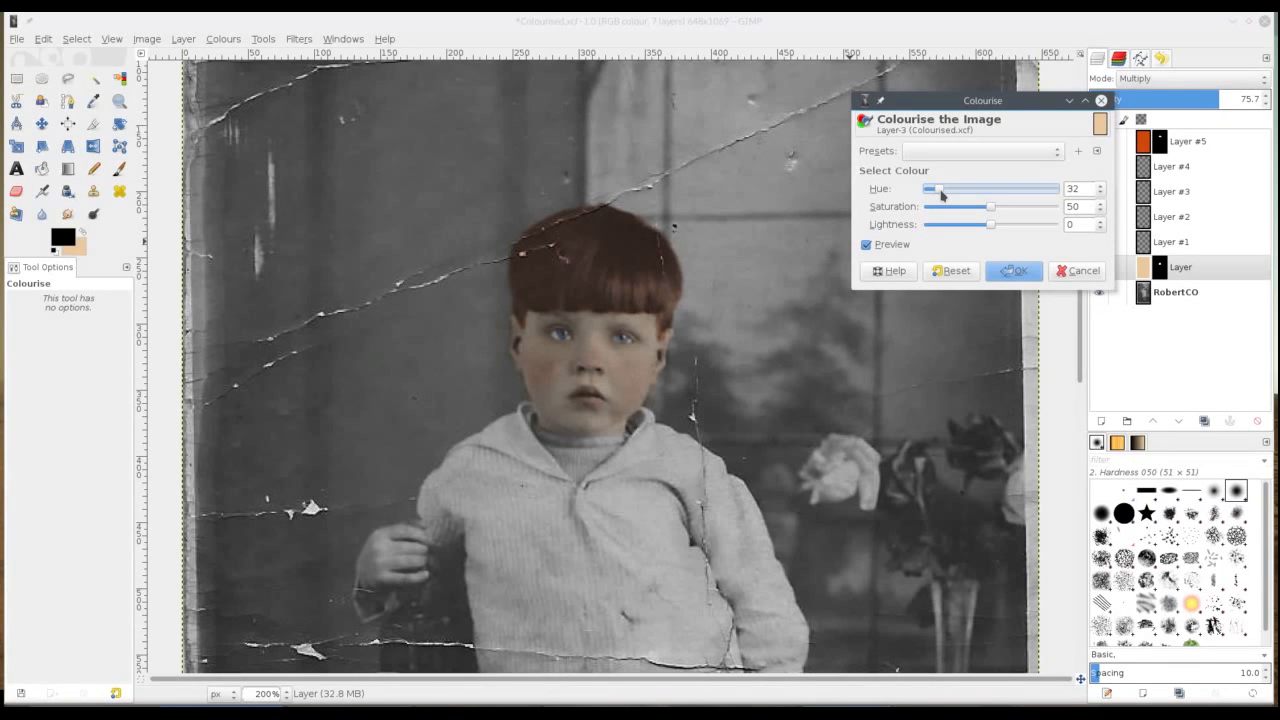
mouse_move(990, 211)
mouse_down()
mouse_move(1036, 212)
mouse_move(1003, 231)
mouse_up()
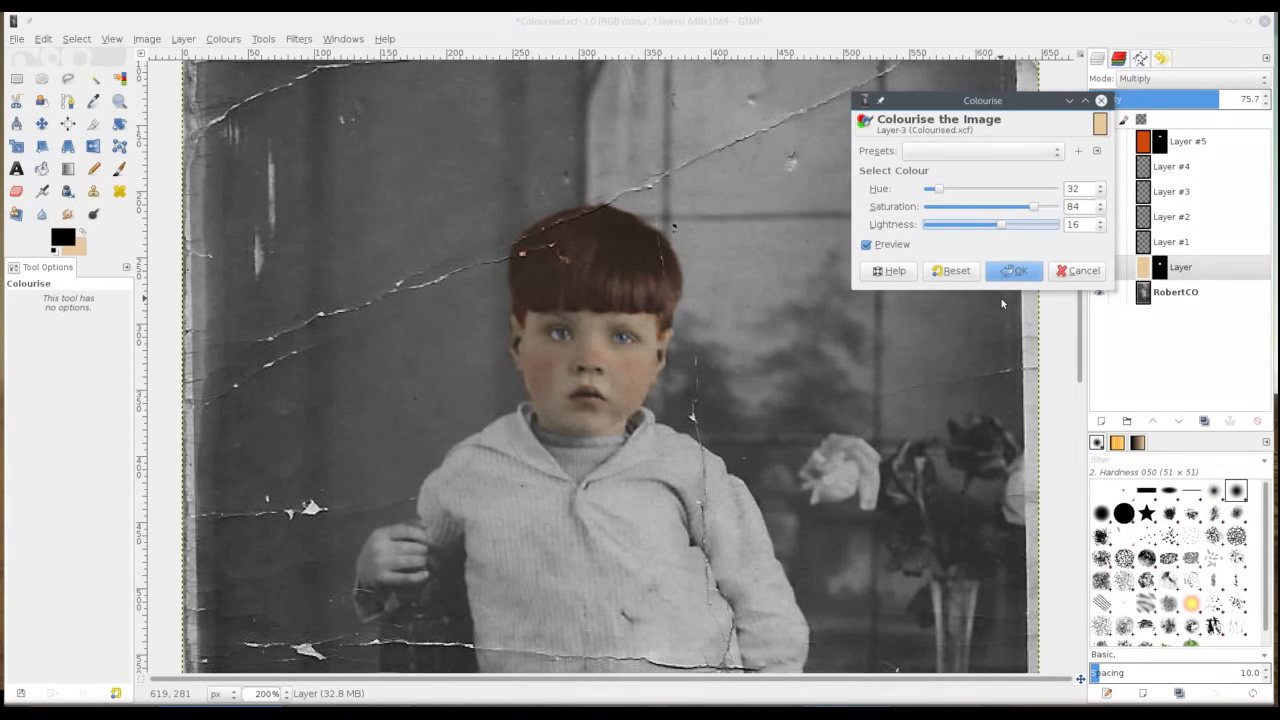
click(1037, 212)
click(1012, 228)
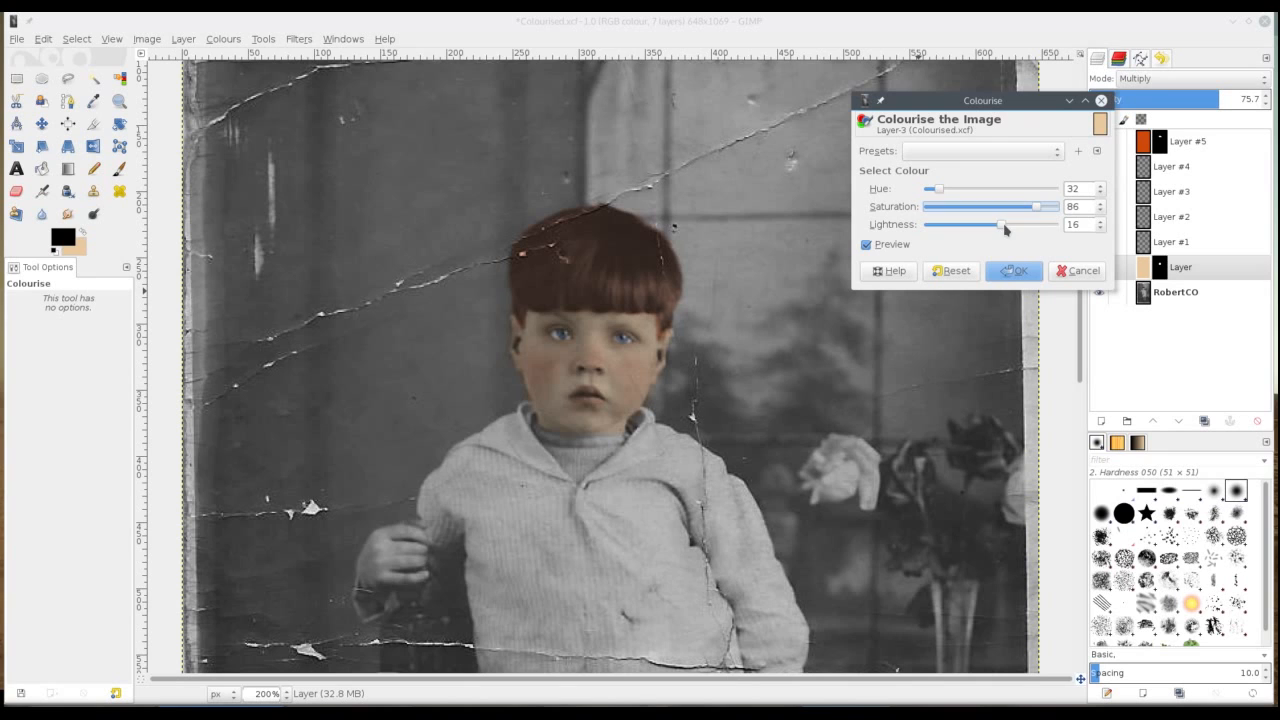
click(866, 246)
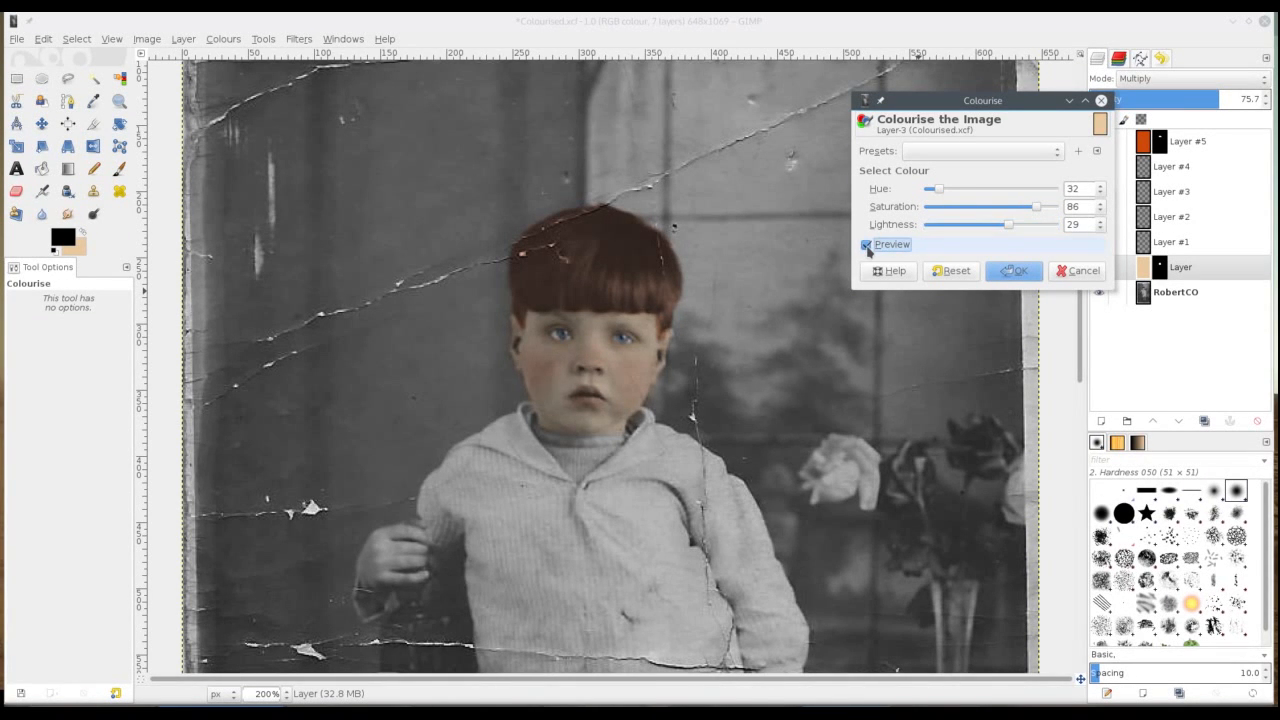
click(866, 246)
drag(1016, 229, 1007, 229)
click(1020, 276)
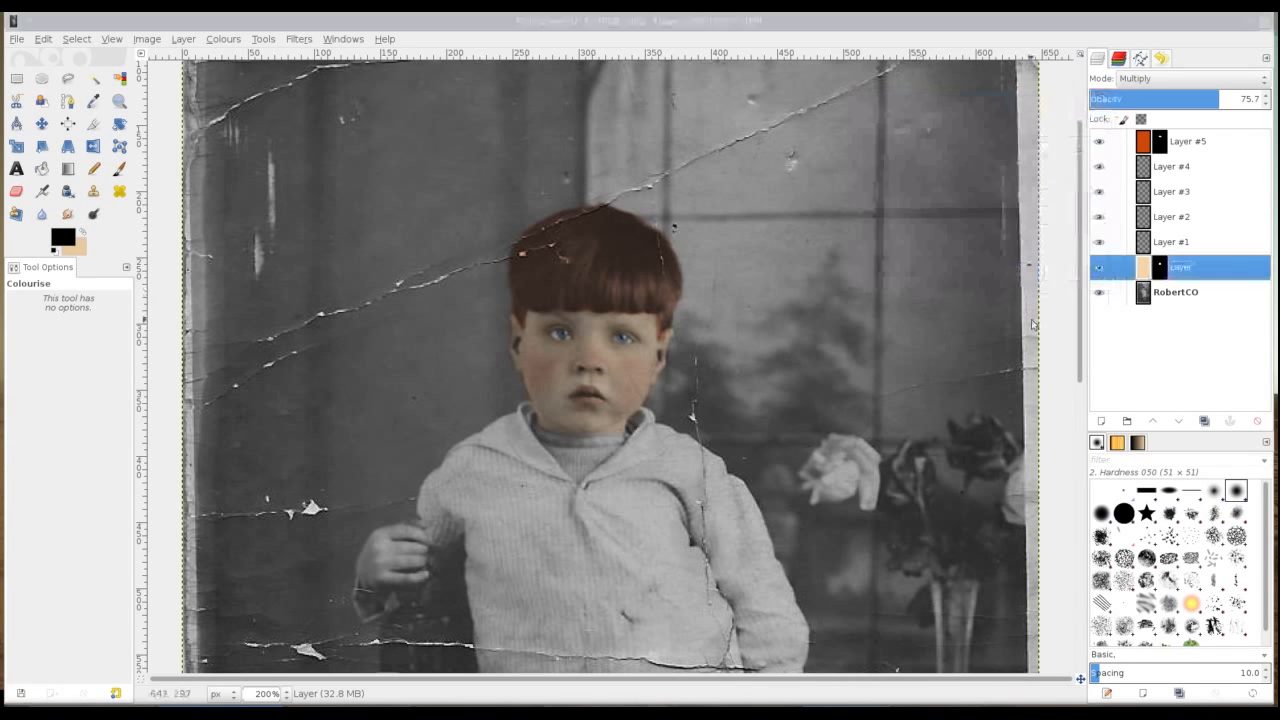
Step: Toggle the visibility of Layer #1 and Layer #2 to compare the face with and without their tints
click(1099, 243)
click(1099, 243)
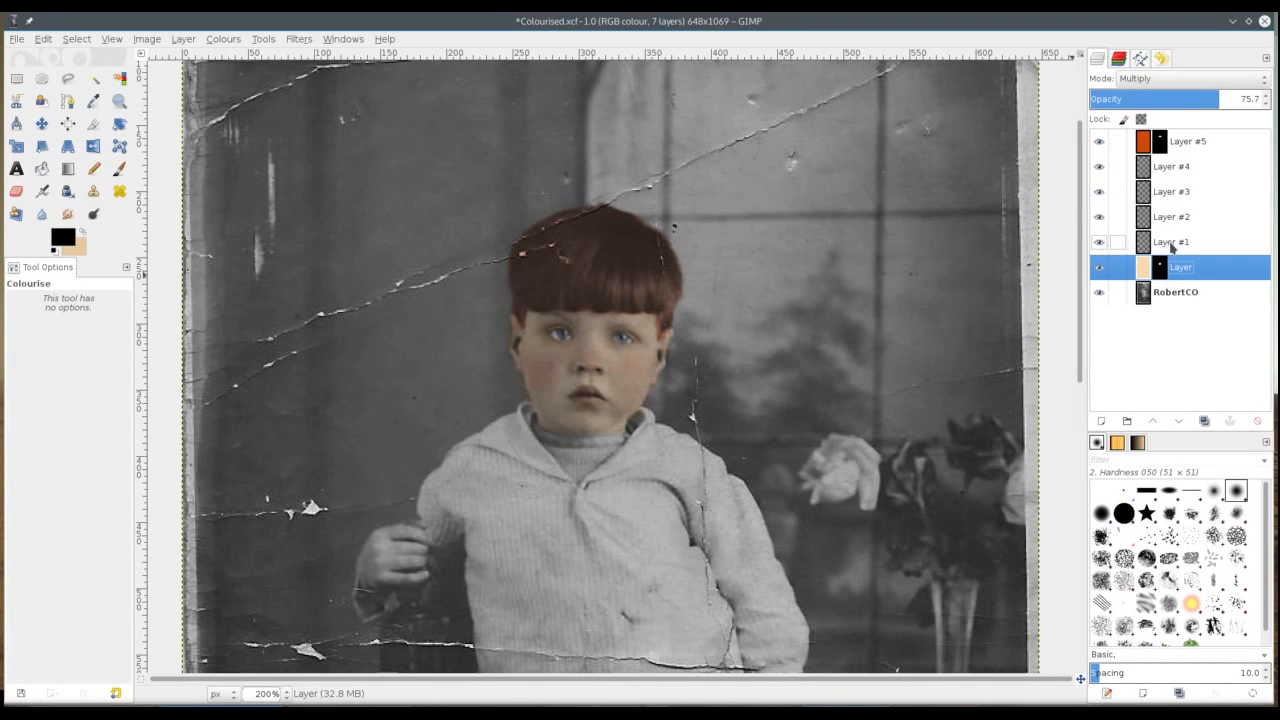
click(1099, 217)
click(1099, 243)
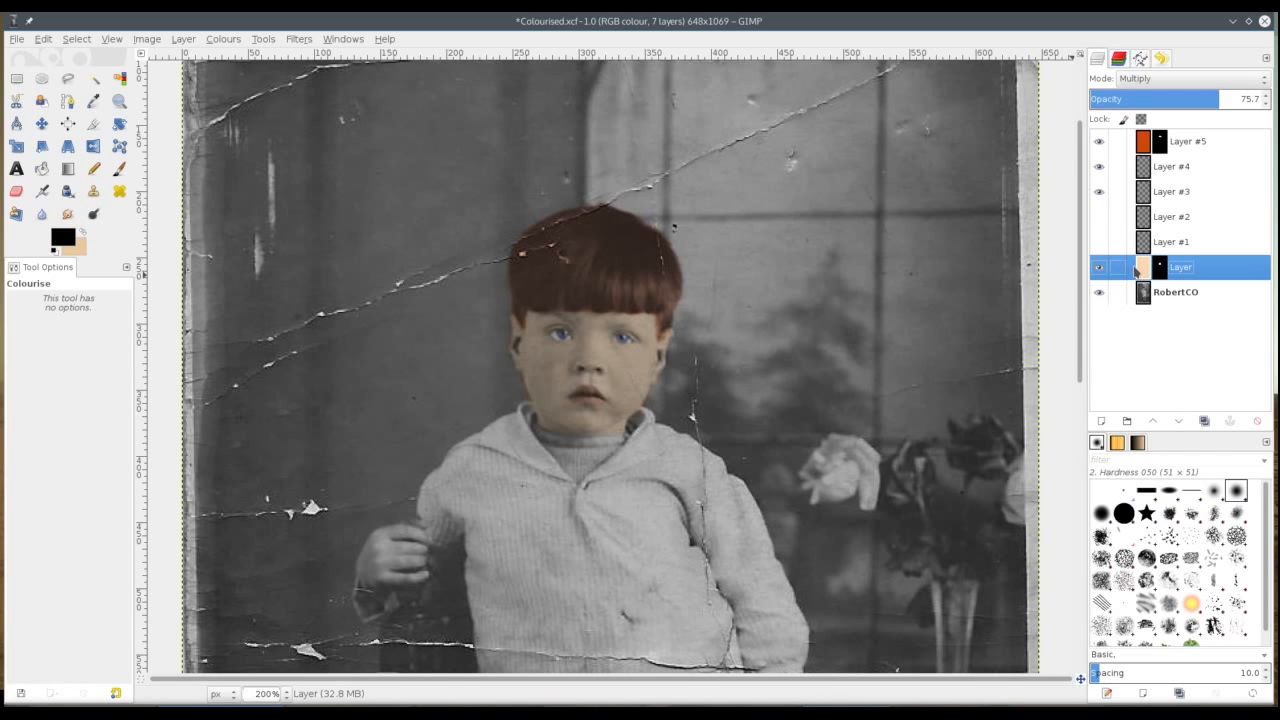
click(1100, 243)
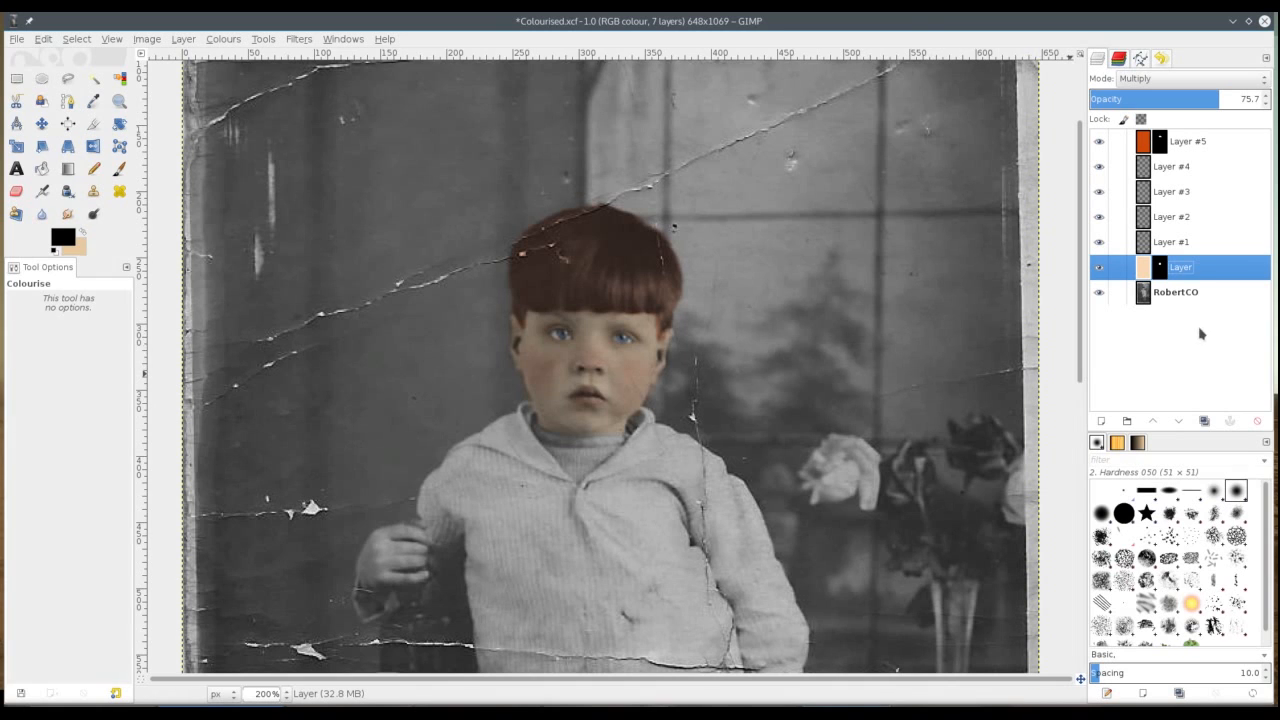
Step: Select Layer #5 and set the foreground colour to a light blue
click(1227, 145)
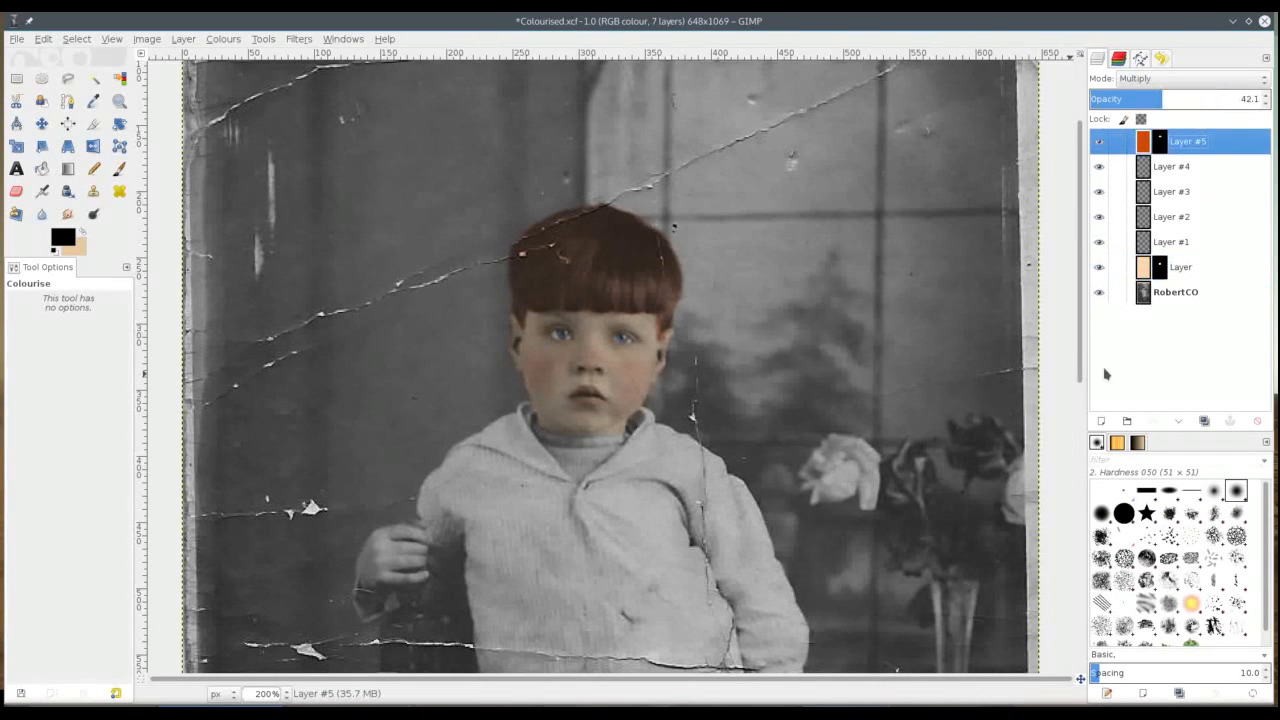
key(shift+ctrl+n)
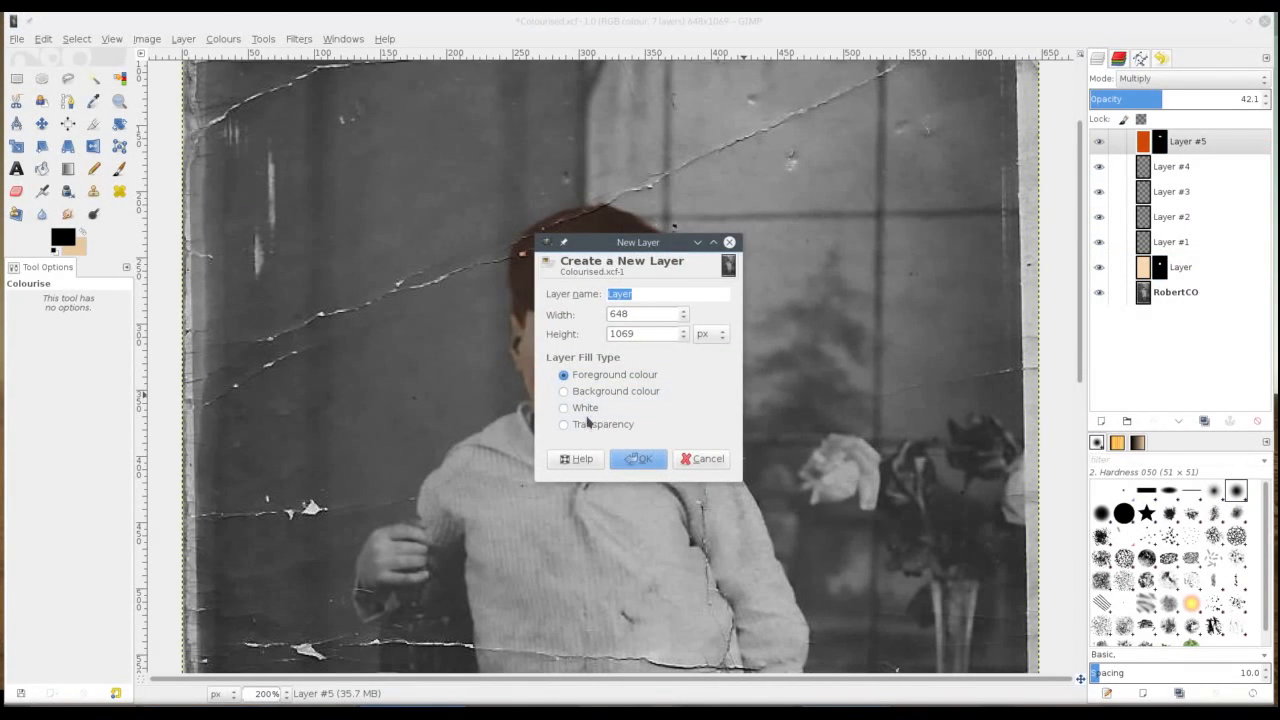
click(700, 458)
click(62, 237)
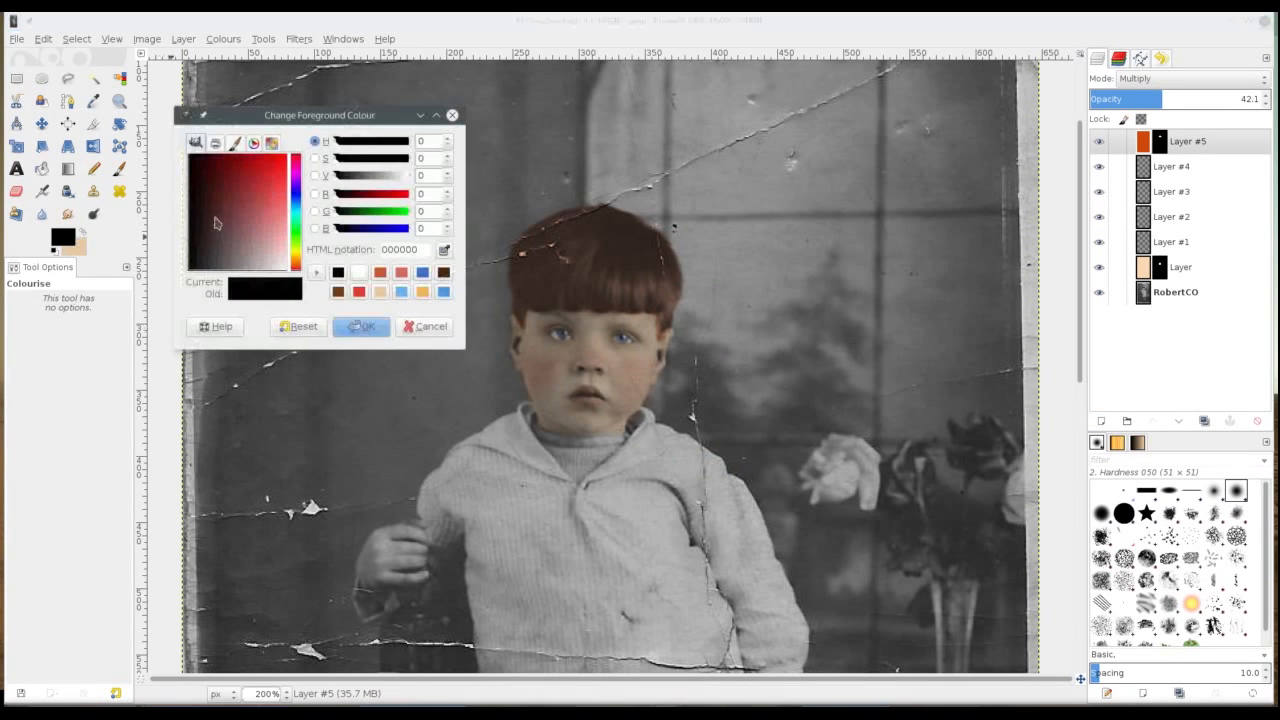
click(298, 206)
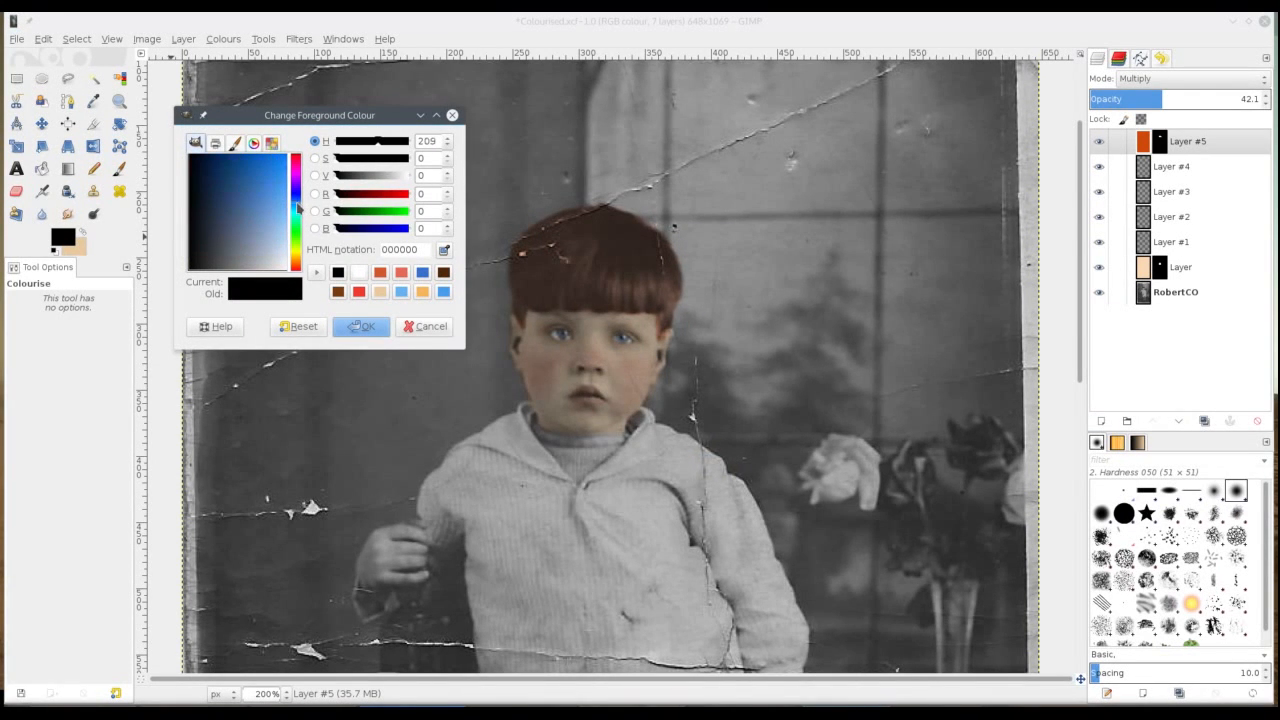
drag(283, 207, 279, 209)
click(365, 327)
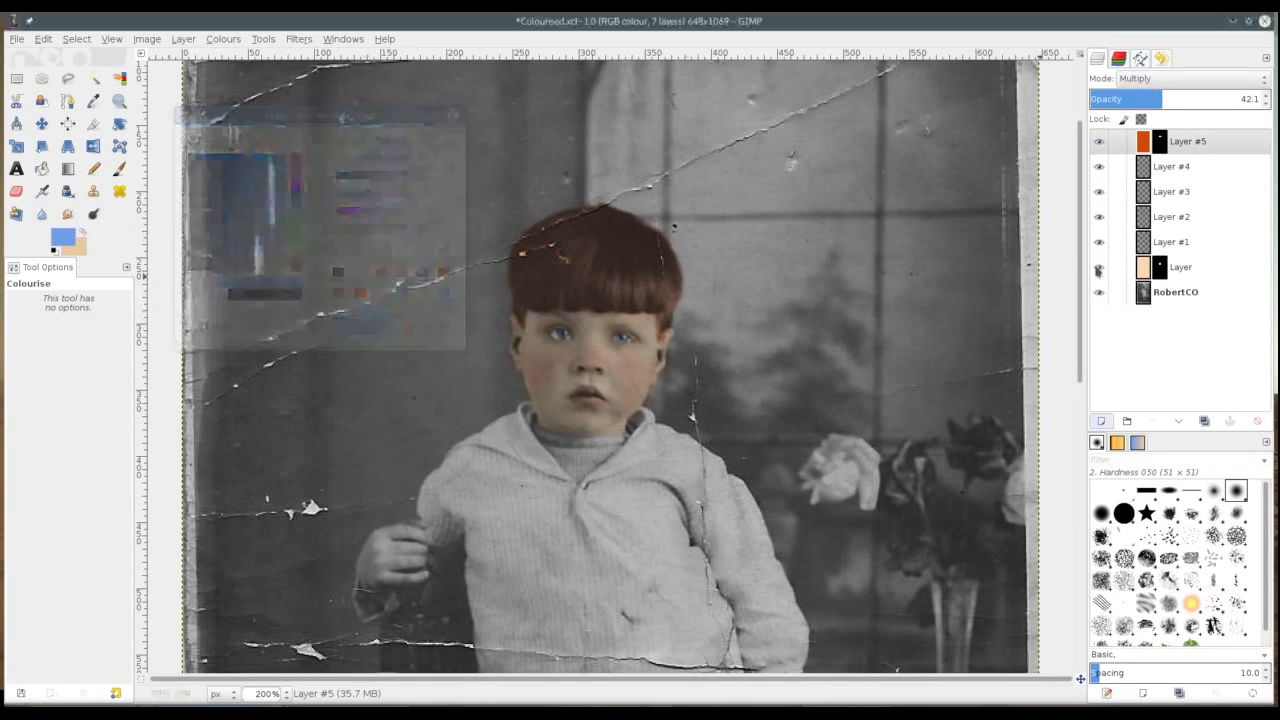
Step: Add a new layer filled with the light blue foreground colour and give it a black (full transparency) layer mask
click(1101, 421)
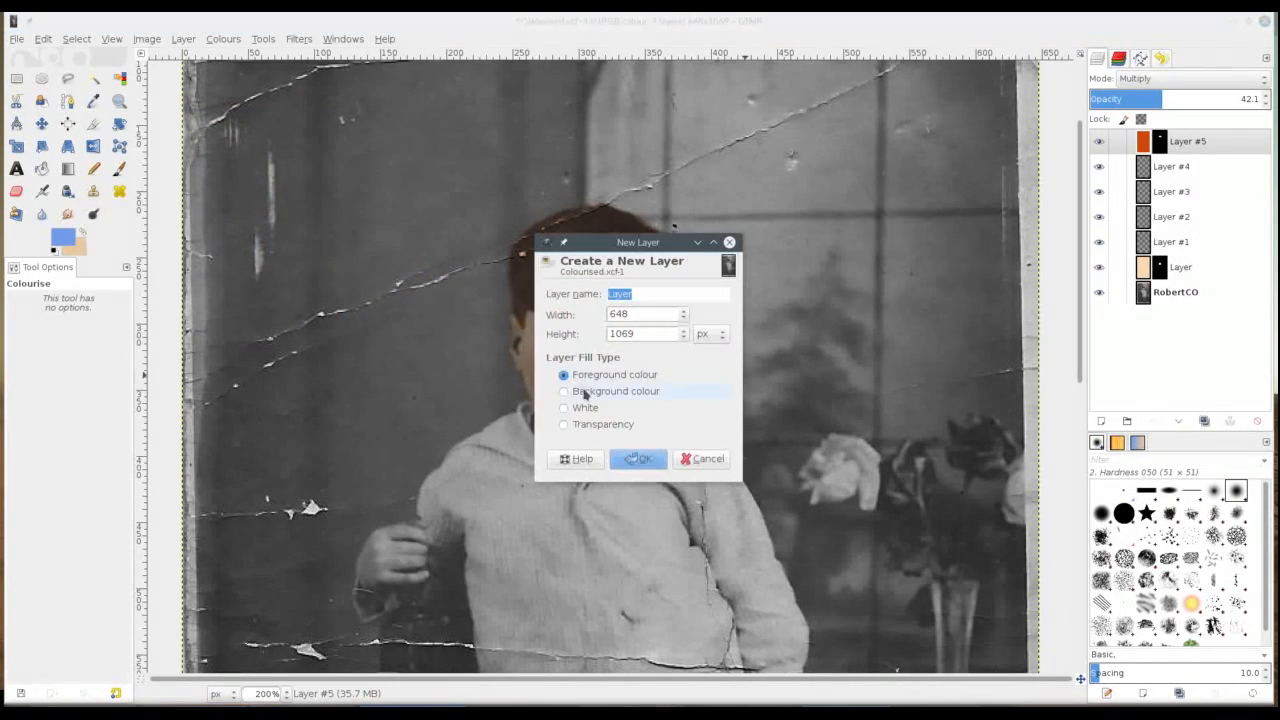
click(652, 462)
right_click(1147, 142)
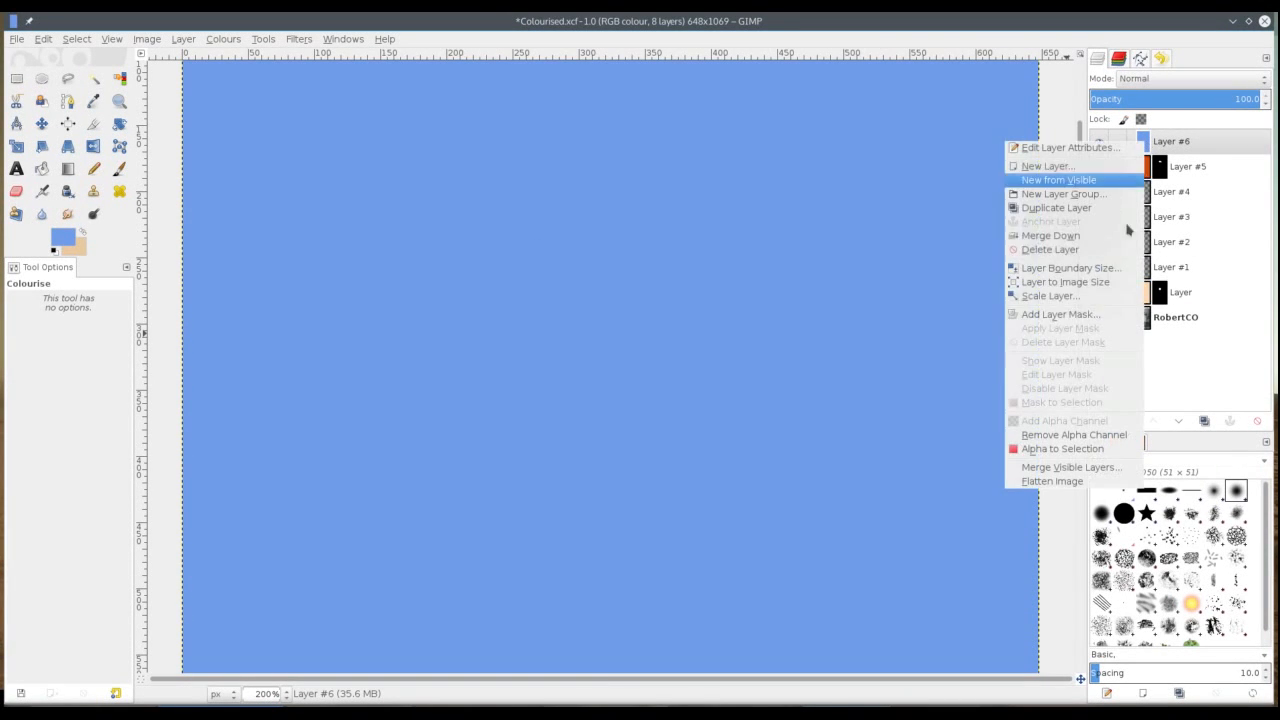
click(1060, 314)
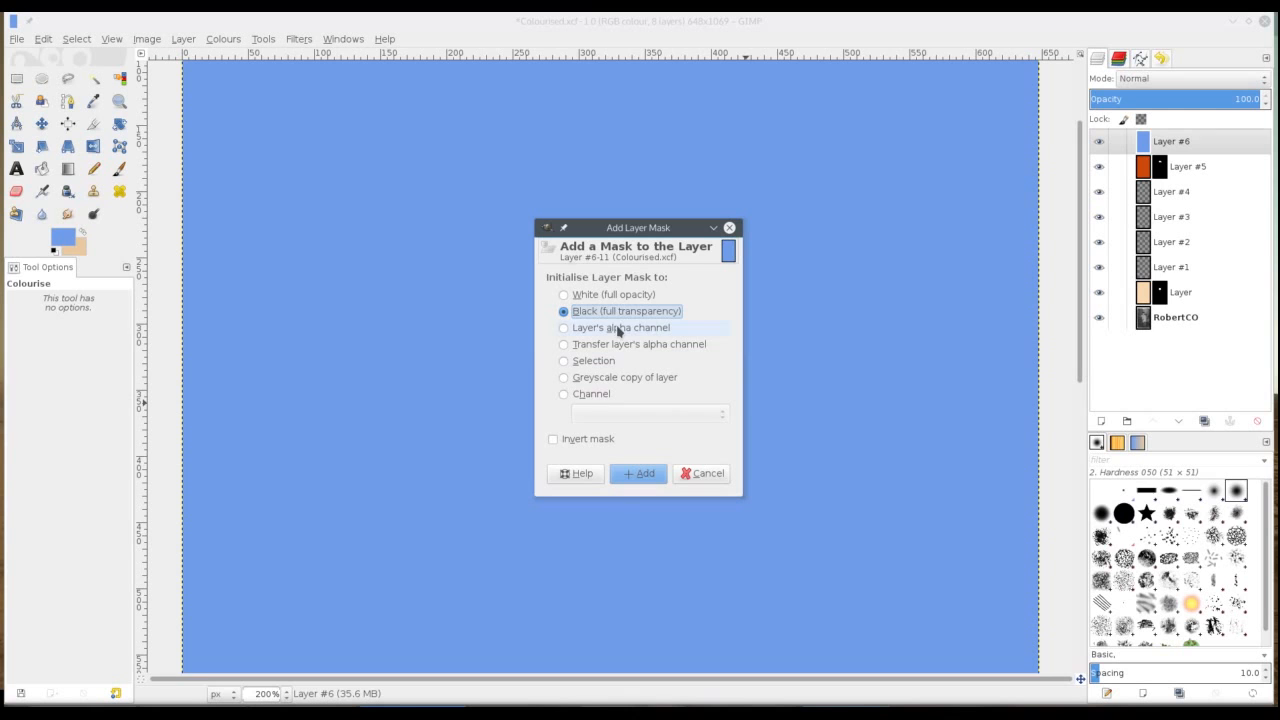
click(639, 473)
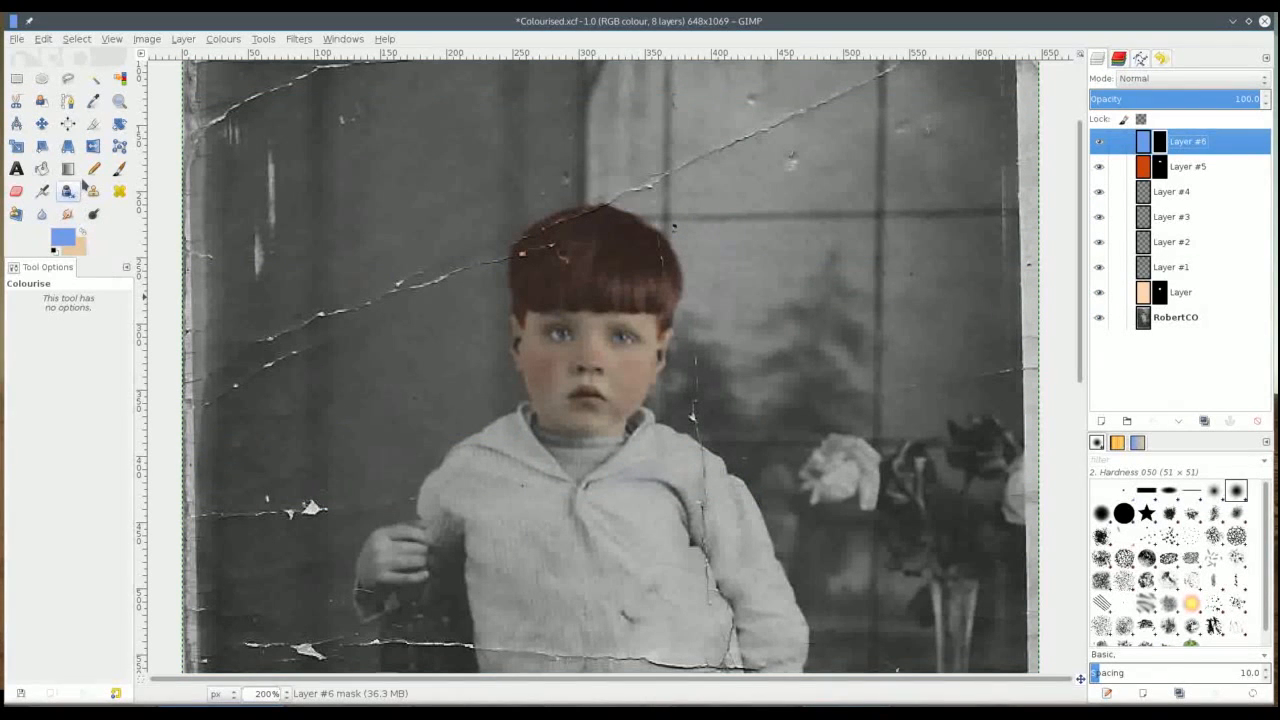
Step: Outline the jumper's collar and upper chest on Layer #6's mask with the Paintbrush in white, using a small brush of about size 9 to 14
click(119, 169)
click(62, 237)
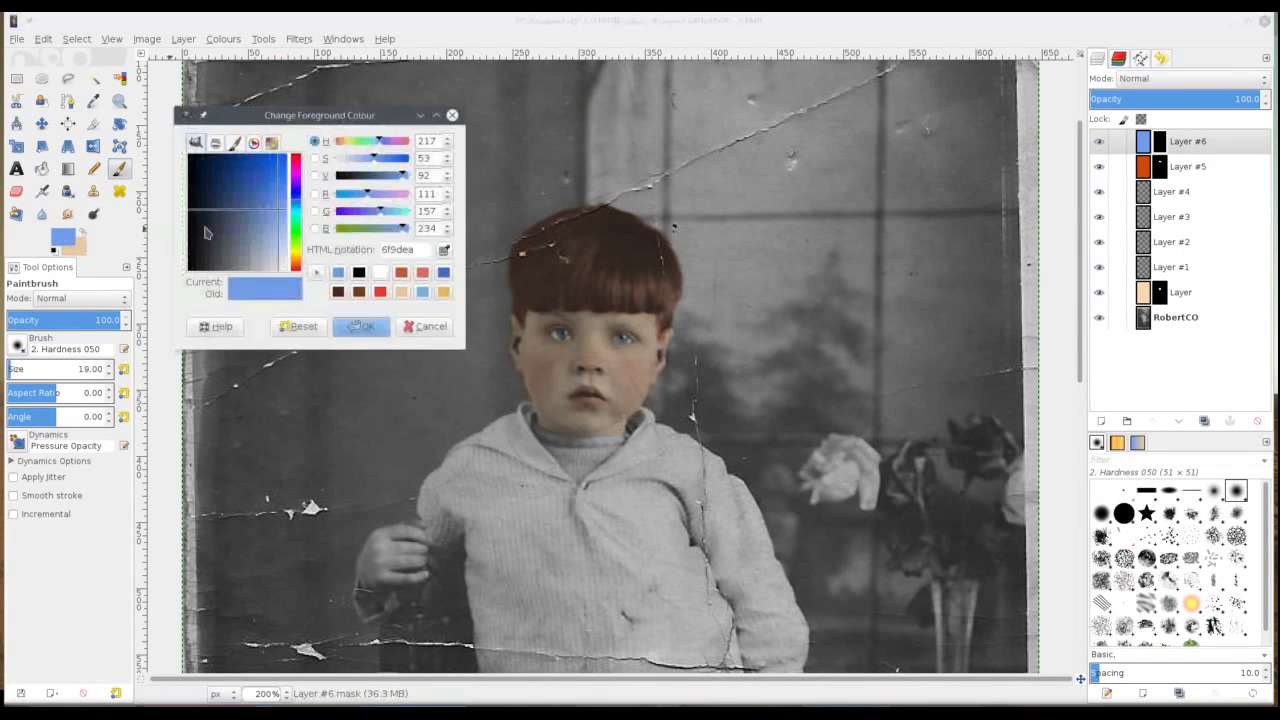
click(363, 331)
key(bracketleft)
key(bracketleft)
key(bracketleft)
key(bracketleft)
key(bracketleft)
key(bracketleft)
key(bracketleft)
key(bracketleft)
key(bracketleft)
key(bracketleft)
key(bracketleft)
key(bracketleft)
key(bracketleft)
key(bracketright)
key(bracketright)
key(bracketright)
key(bracketright)
key(bracketright)
key(bracketright)
key(bracketright)
click(522, 412)
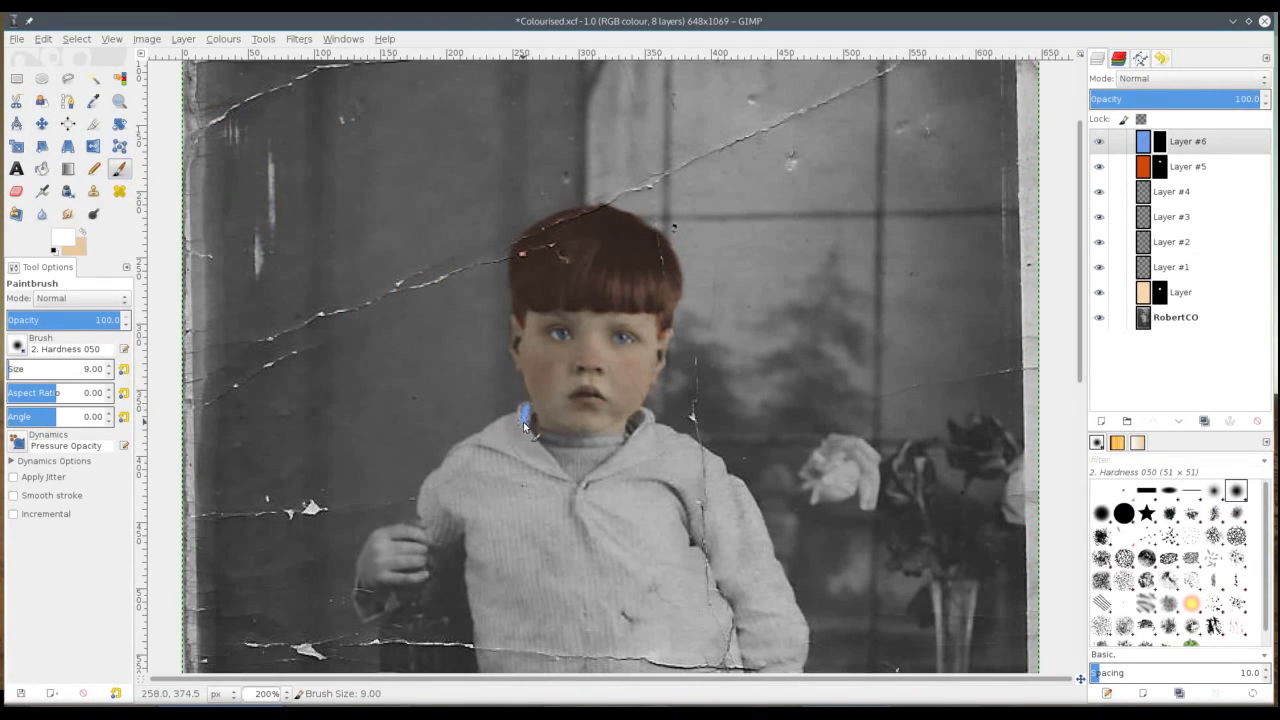
mouse_move(522, 419)
mouse_down()
mouse_move(444, 475)
mouse_move(524, 540)
mouse_move(637, 540)
mouse_up()
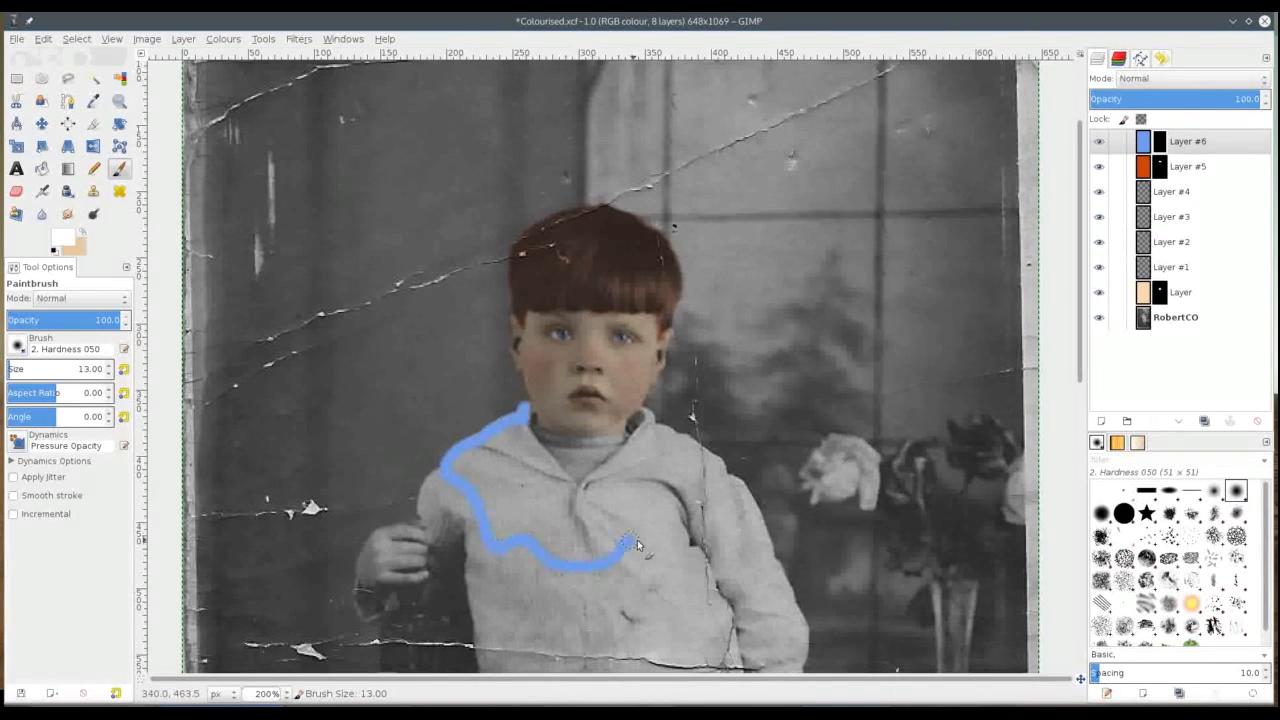
mouse_move(641, 410)
mouse_down()
mouse_move(639, 446)
mouse_move(646, 418)
mouse_move(652, 431)
mouse_move(640, 432)
mouse_move(690, 448)
mouse_move(698, 500)
mouse_up()
key(bracketright)
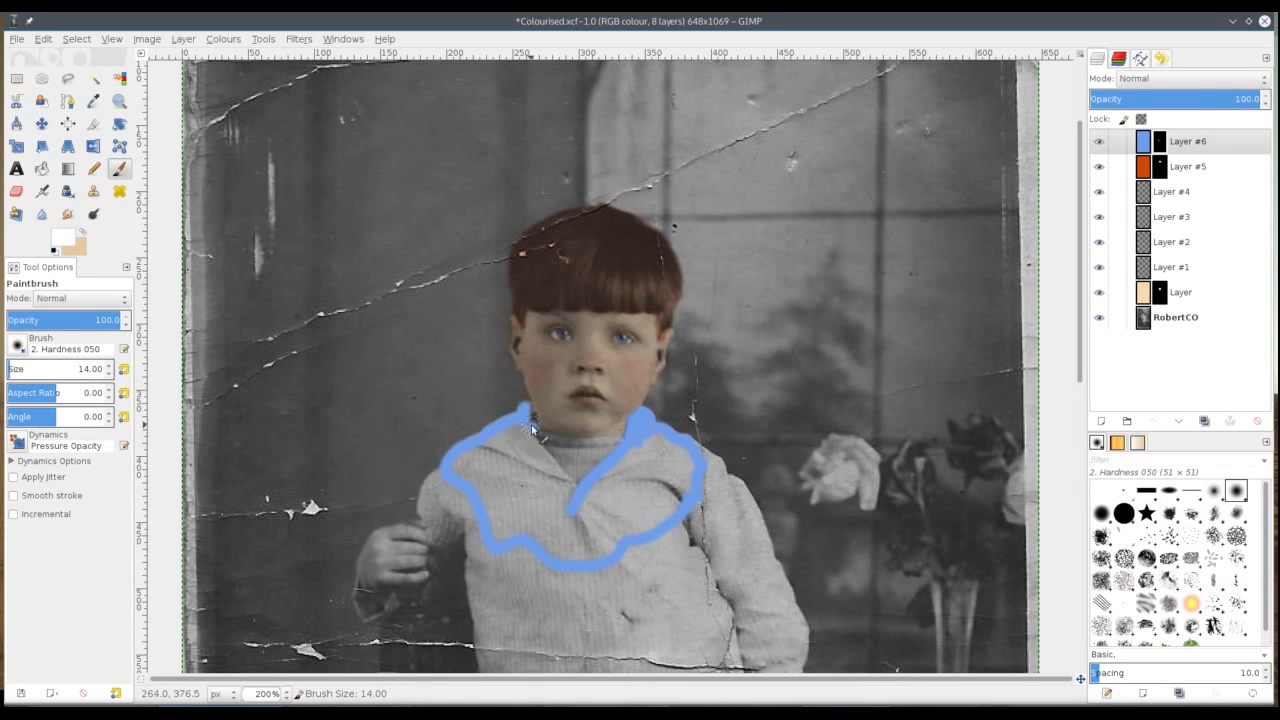
drag(547, 463, 571, 491)
Step: Fill in the outlined collar and chest area on the mask with white, enlarging the brush to size 22 and up to 30
key(bracketright)
key(bracketright)
key(bracketright)
key(bracketright)
key(bracketright)
key(bracketright)
key(bracketright)
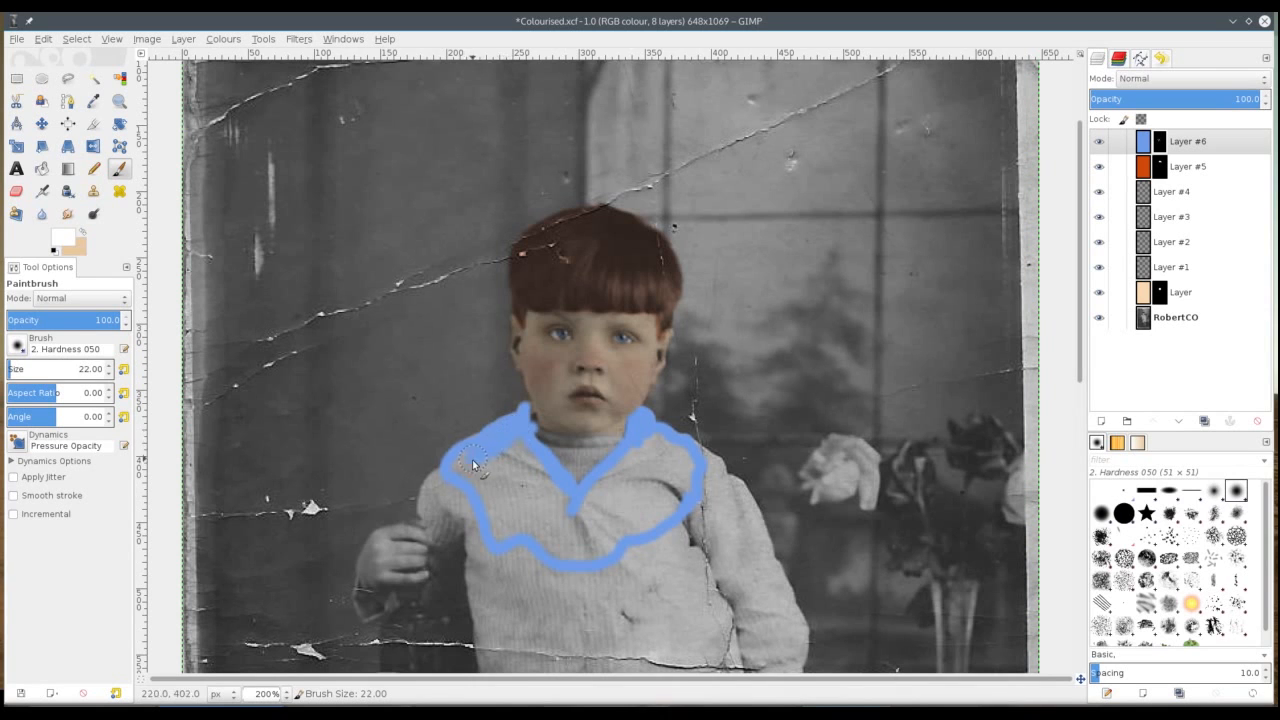
mouse_move(474, 465)
mouse_down()
mouse_move(491, 526)
mouse_move(545, 536)
mouse_move(565, 516)
mouse_move(517, 451)
mouse_up()
key(bracketright)
key(bracketright)
key(bracketright)
key(bracketright)
key(bracketright)
key(bracketright)
key(bracketright)
key(bracketright)
mouse_move(532, 501)
mouse_down()
mouse_move(508, 466)
mouse_move(512, 507)
mouse_up()
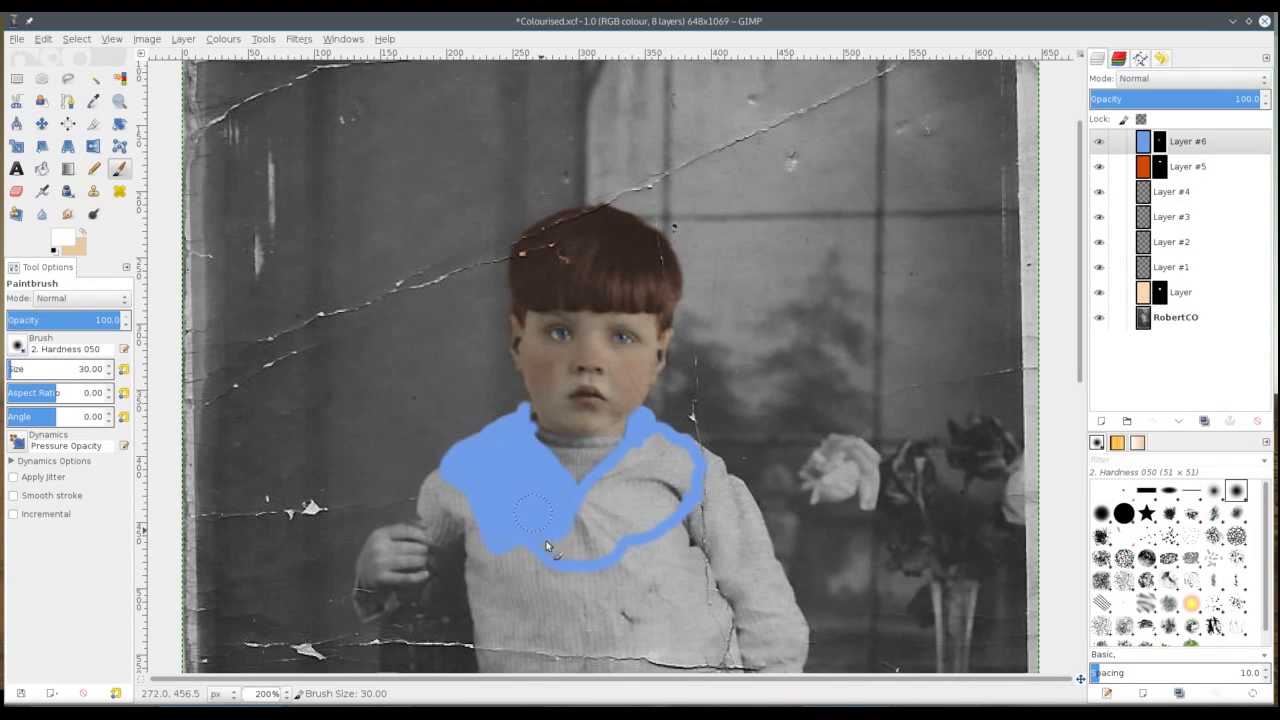
drag(584, 522, 606, 494)
mouse_move(668, 453)
mouse_down()
mouse_move(675, 505)
mouse_move(608, 544)
mouse_move(670, 473)
mouse_move(627, 511)
mouse_move(655, 453)
mouse_move(621, 479)
mouse_move(679, 496)
mouse_move(608, 523)
mouse_up()
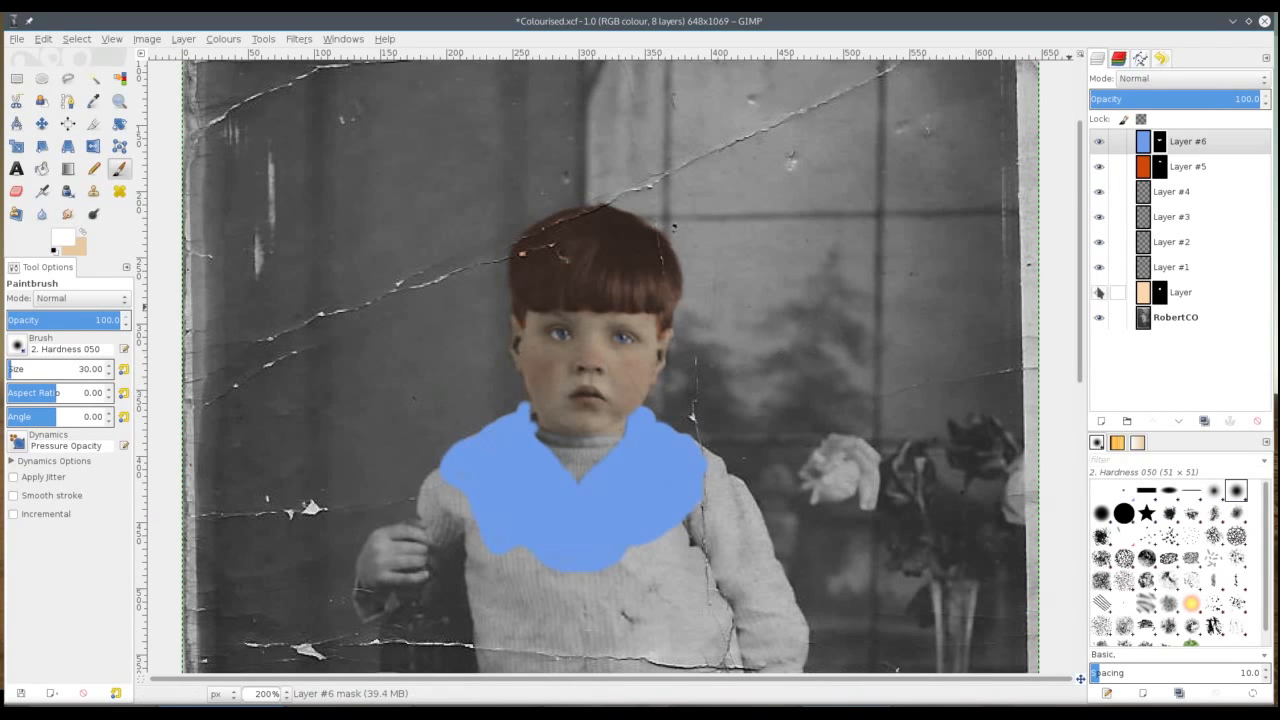
Step: Set Layer #6 to Multiply mode and extend the blue mask to the jumper's shoulder edge with a size 19 brush
click(1170, 80)
click(1165, 204)
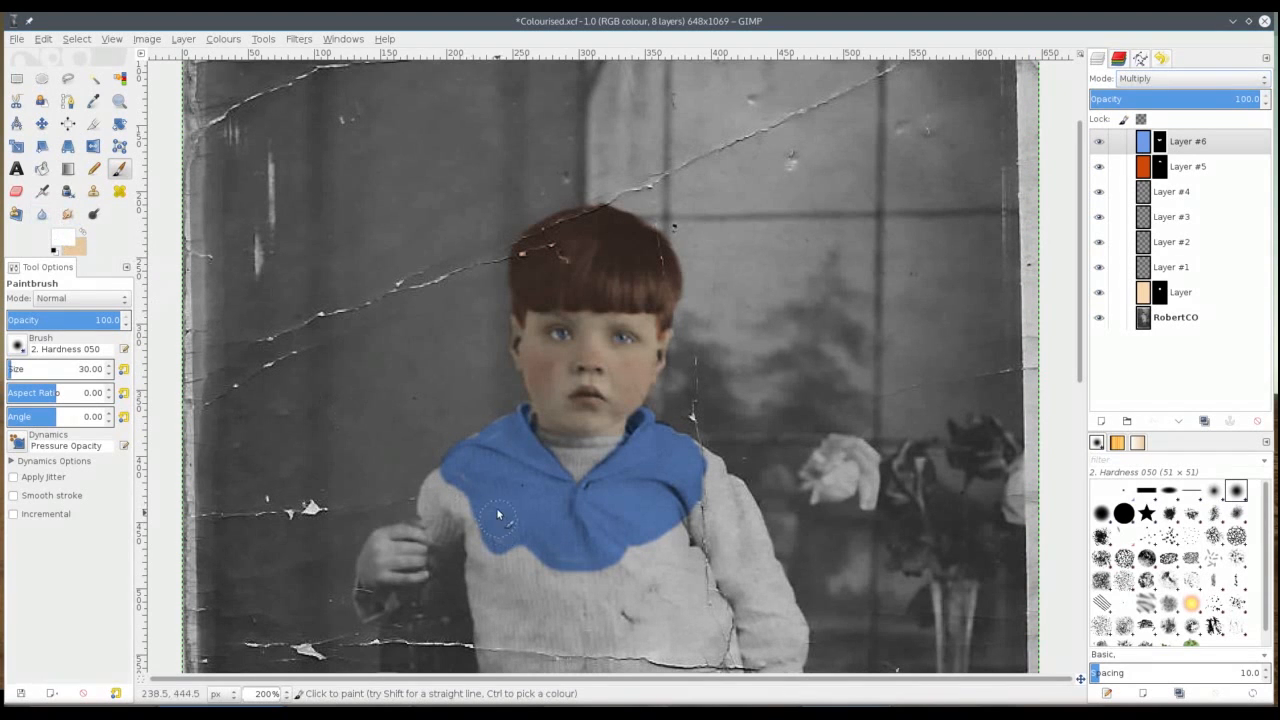
key(bracketleft)
key(bracketleft)
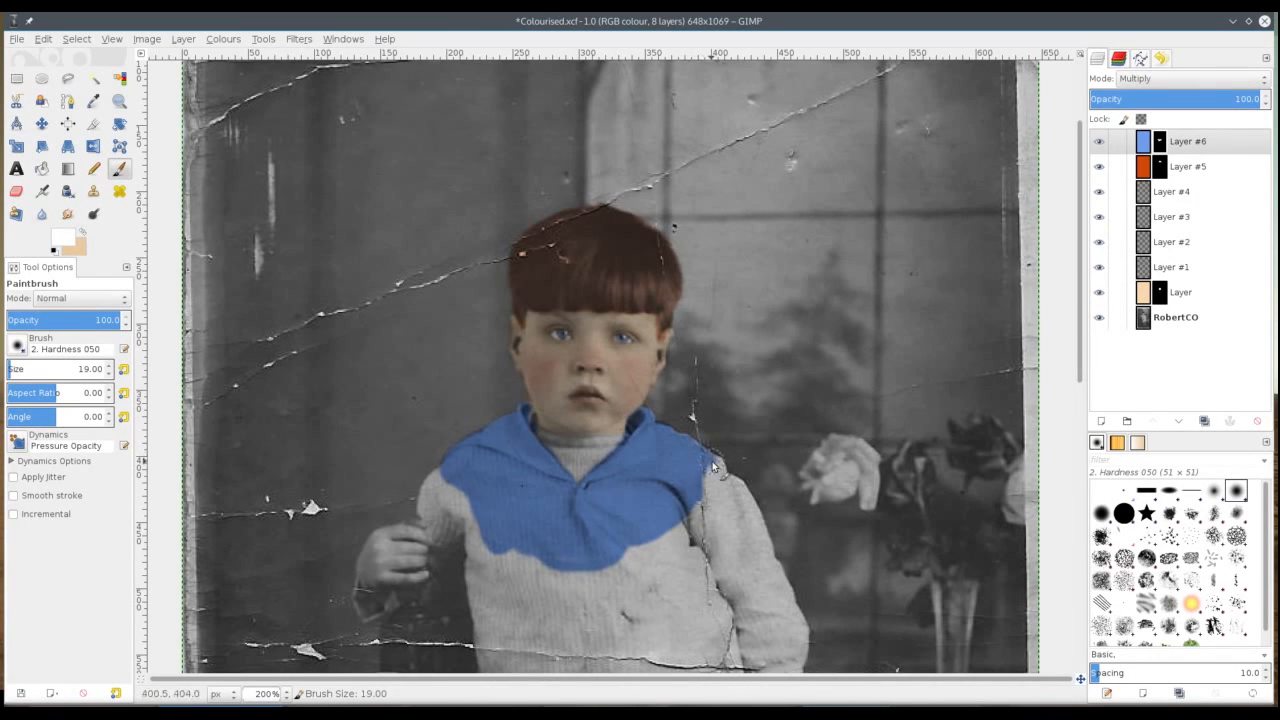
Step: Trim stray blue around the collar by painting the mask black with a brush as small as size 7, and set Layer #6's opacity to 56
click(61, 238)
drag(208, 217, 188, 269)
click(366, 327)
key(bracketleft)
key(bracketleft)
key(bracketleft)
key(bracketleft)
key(bracketleft)
key(bracketleft)
key(bracketleft)
key(bracketleft)
key(bracketleft)
key(bracketleft)
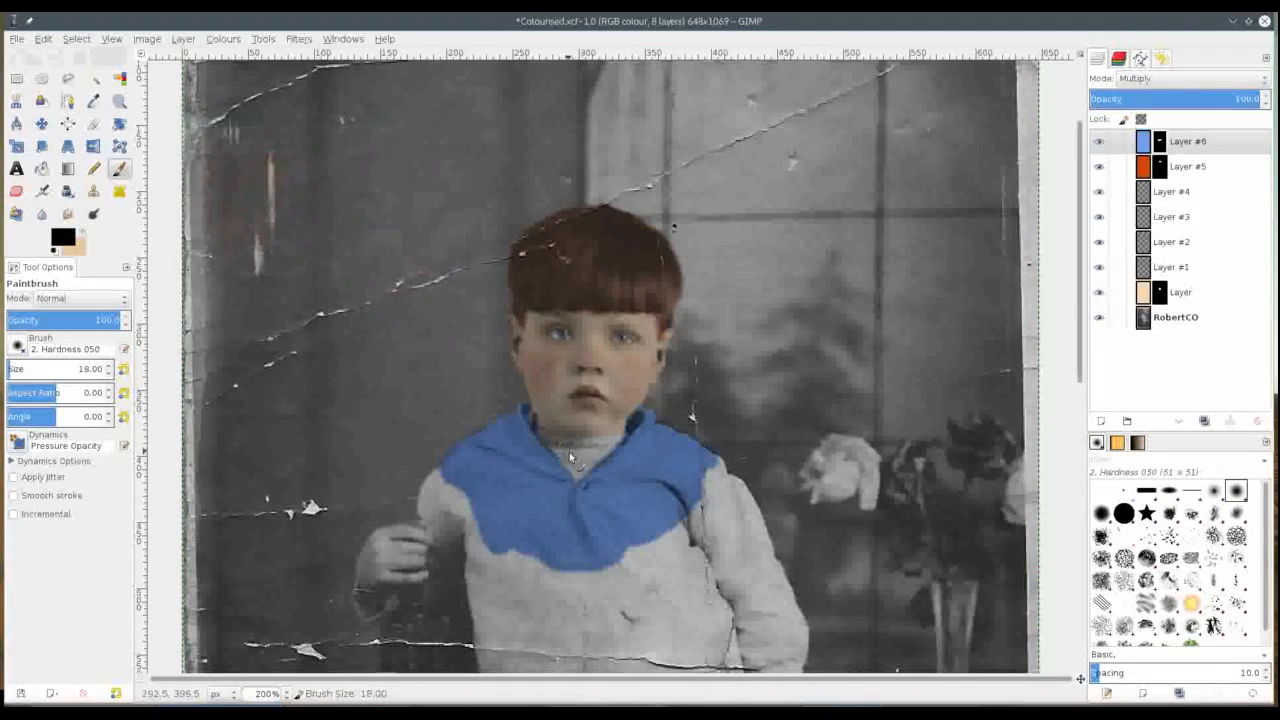
key(bracketleft)
key(bracketleft)
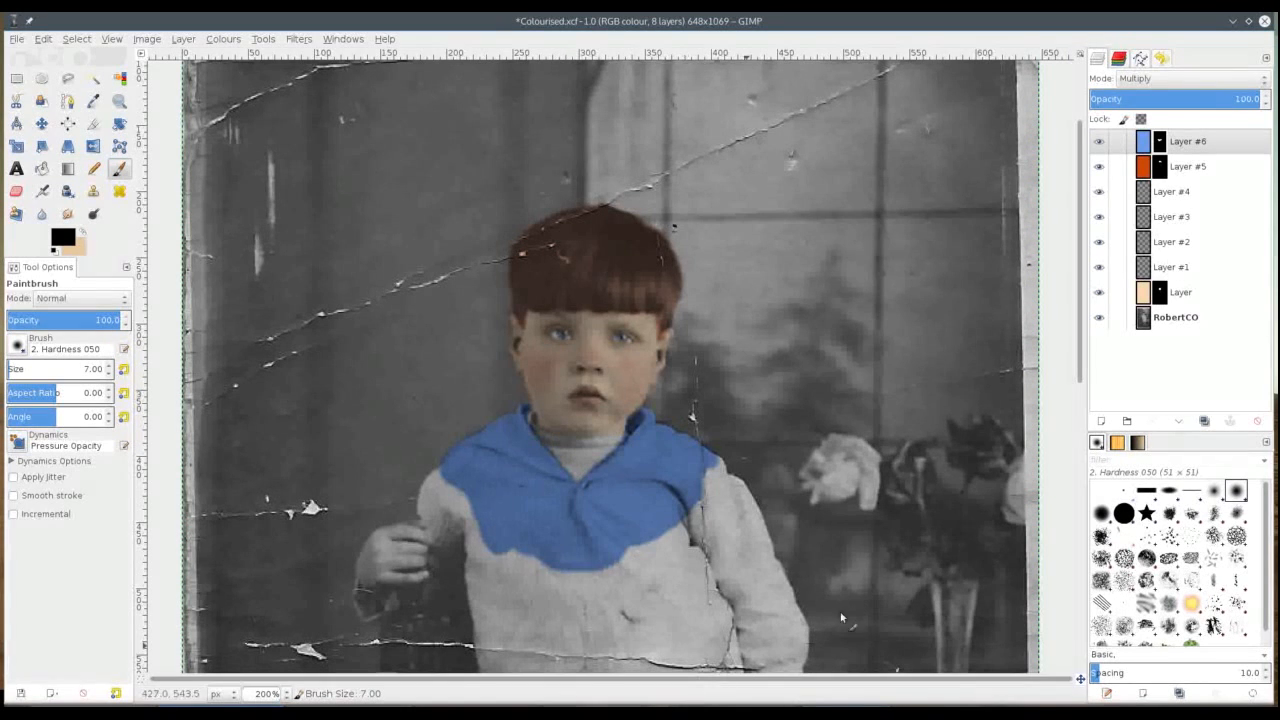
drag(1204, 96, 1185, 98)
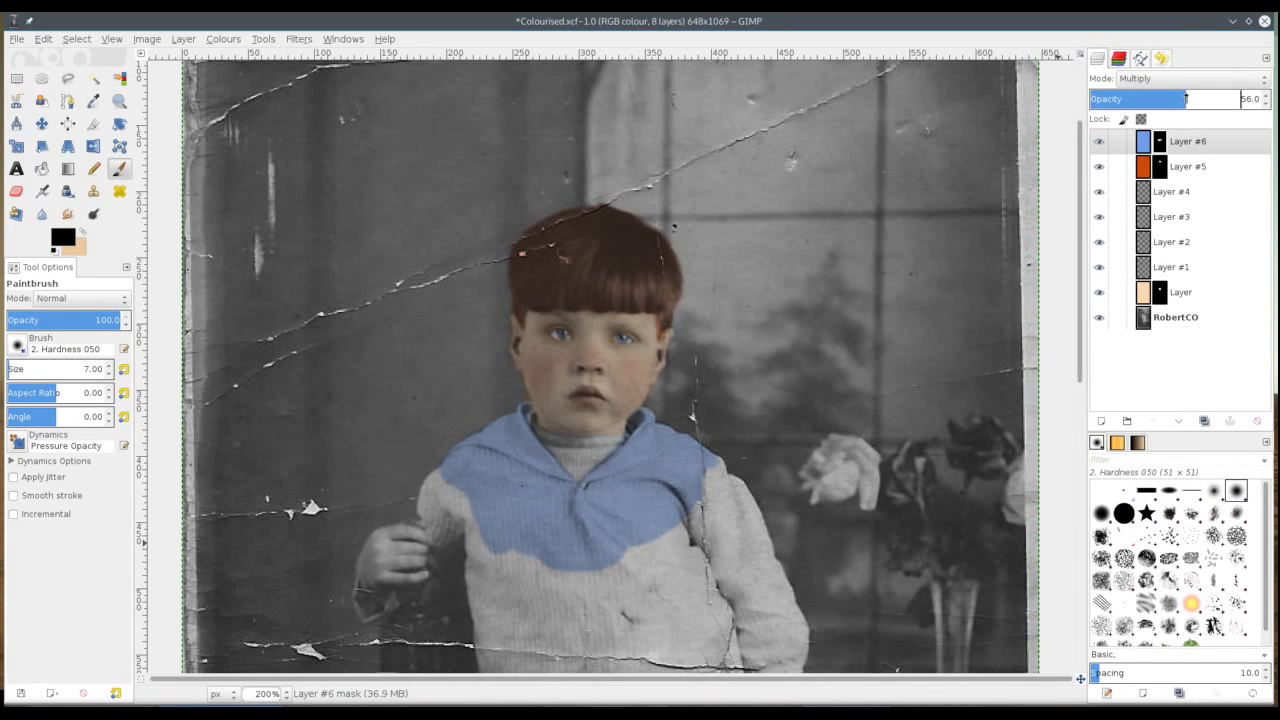
drag(1081, 304, 1080, 300)
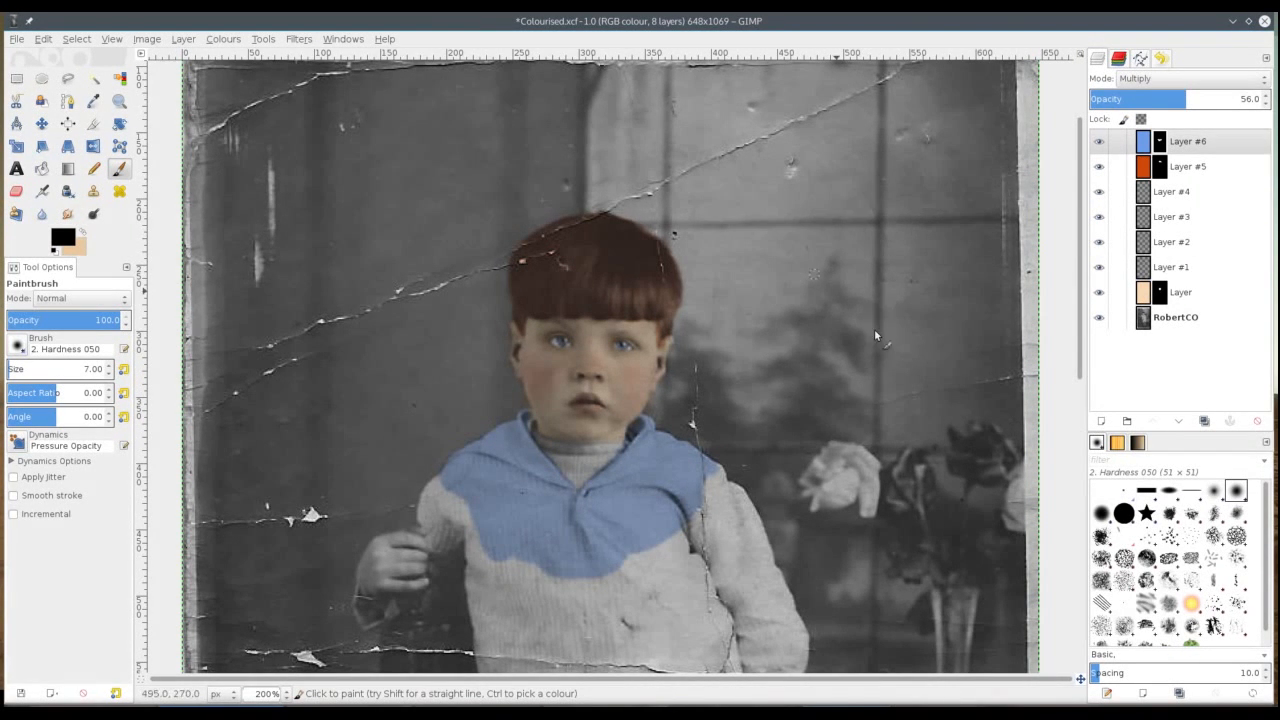
Step: Duplicate the original photo layer at the bottom of the stack and hide the original
click(1181, 320)
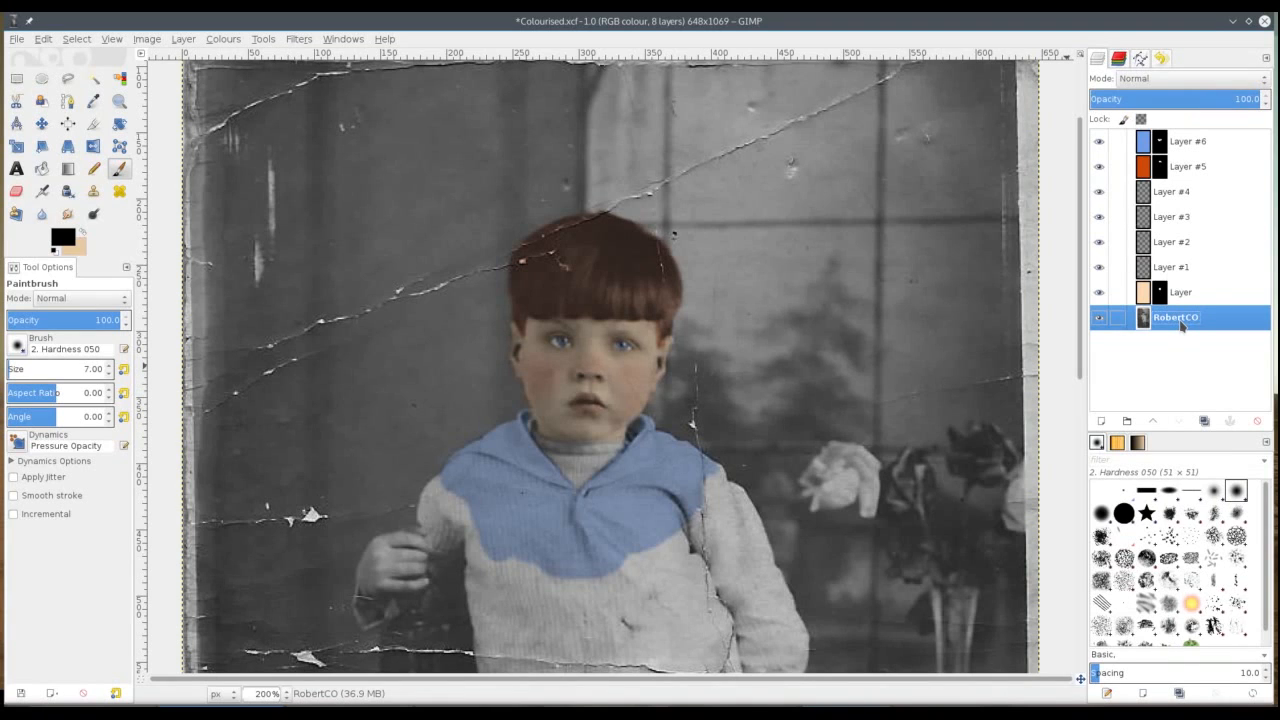
click(1204, 421)
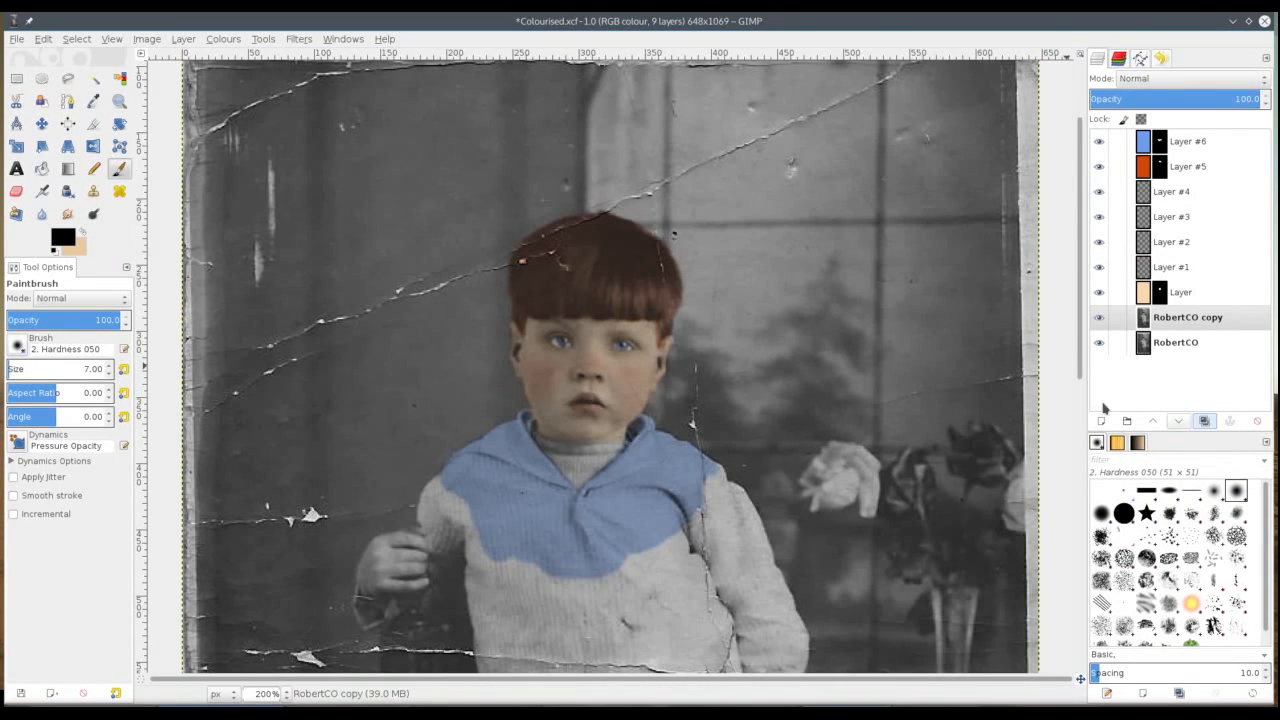
click(1099, 343)
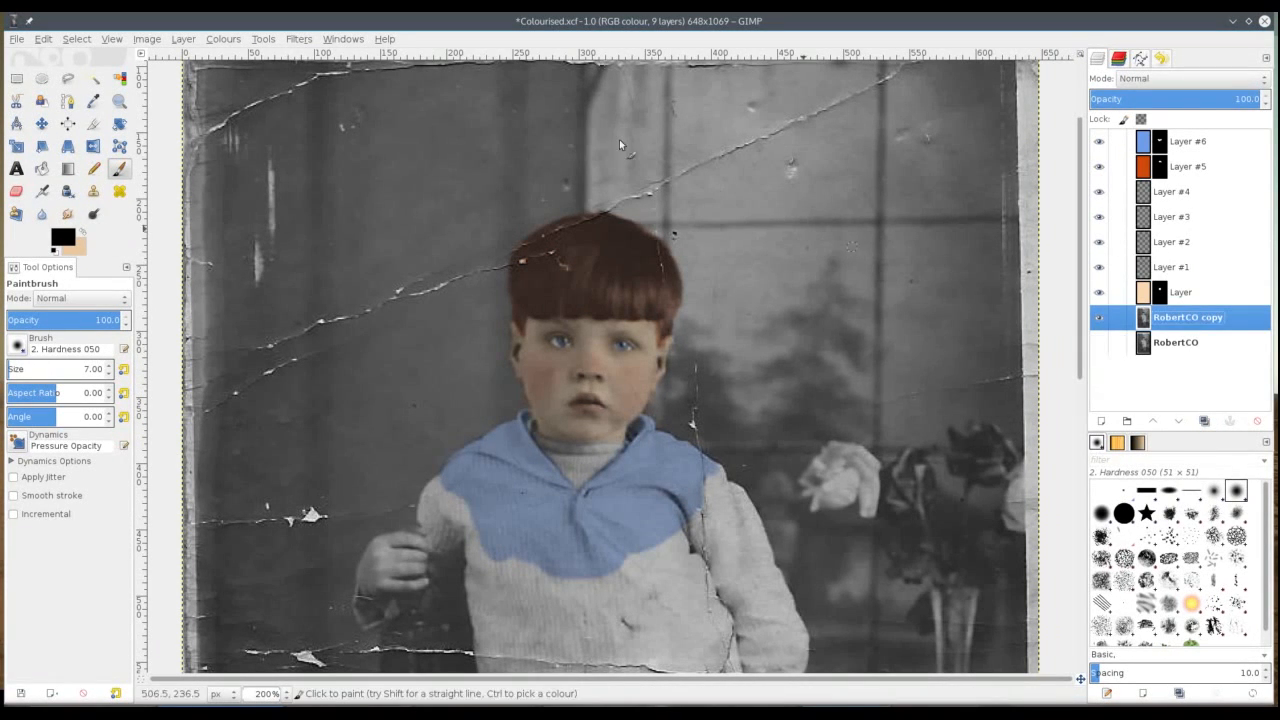
Step: Colourise the duplicated photo layer with hue 32, saturation 21 and lightness -3
click(222, 40)
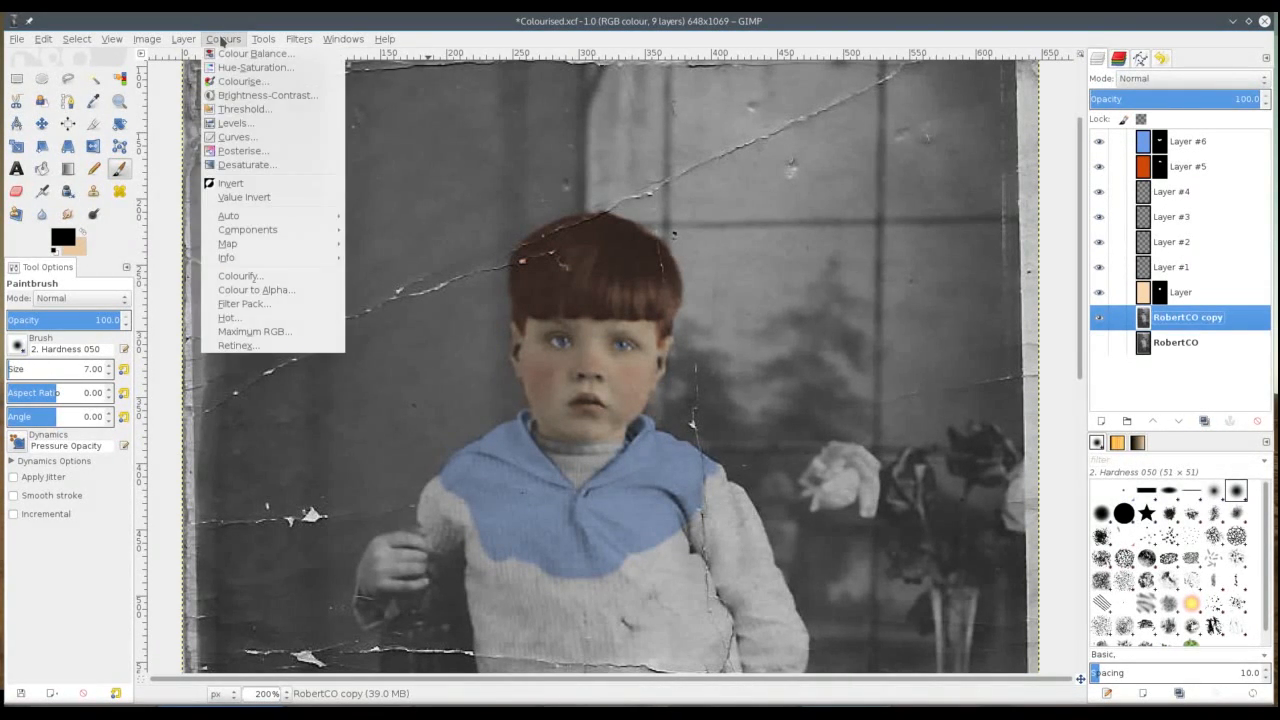
click(238, 81)
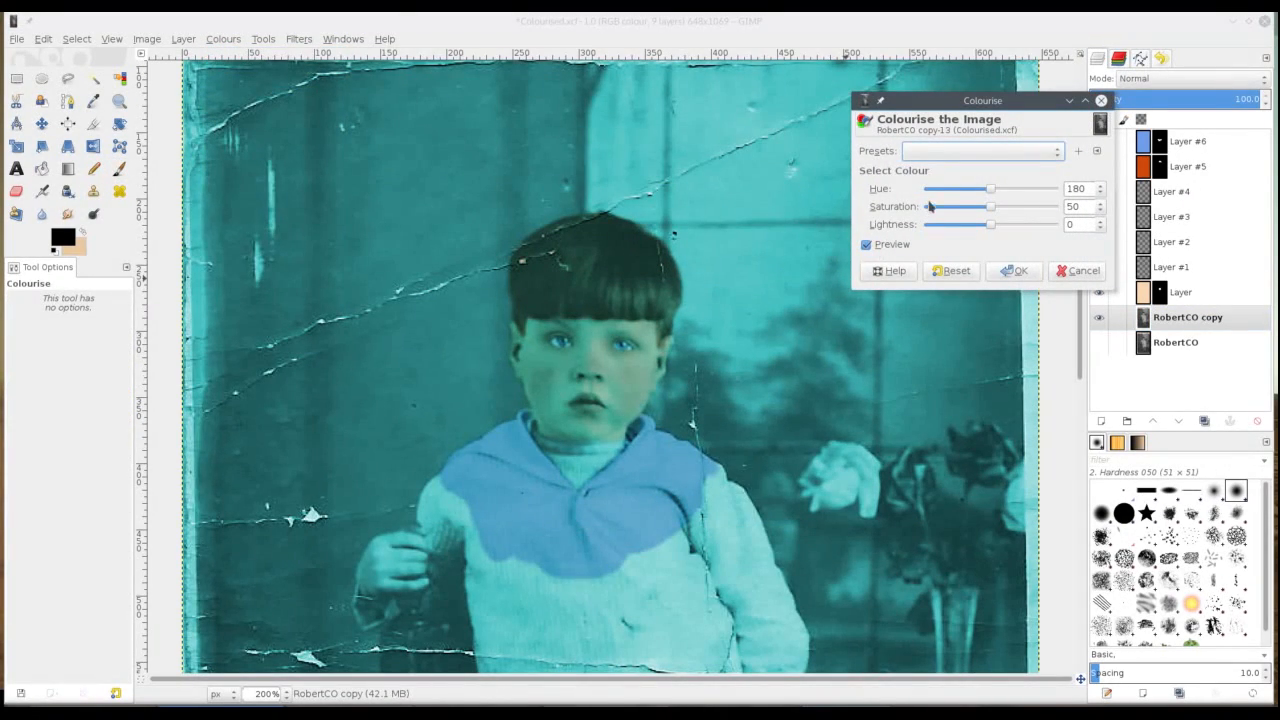
drag(986, 195, 940, 191)
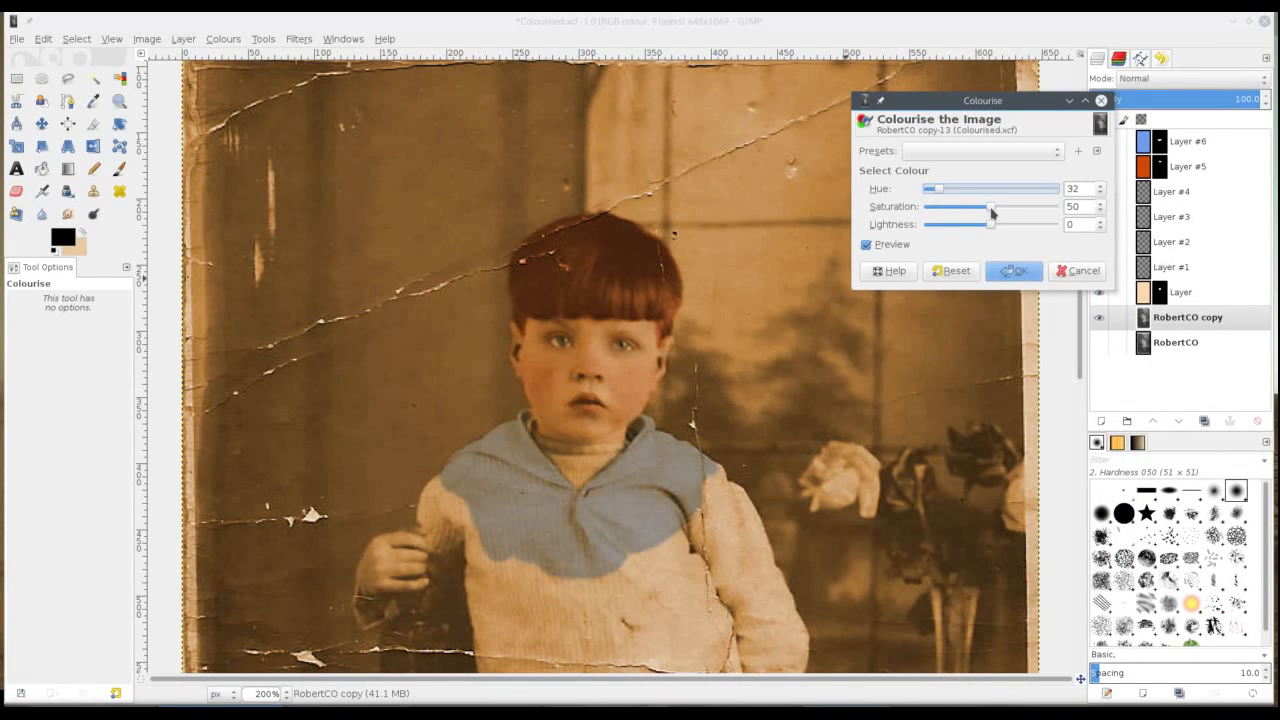
mouse_move(991, 212)
mouse_down()
mouse_move(950, 212)
mouse_move(992, 230)
mouse_up()
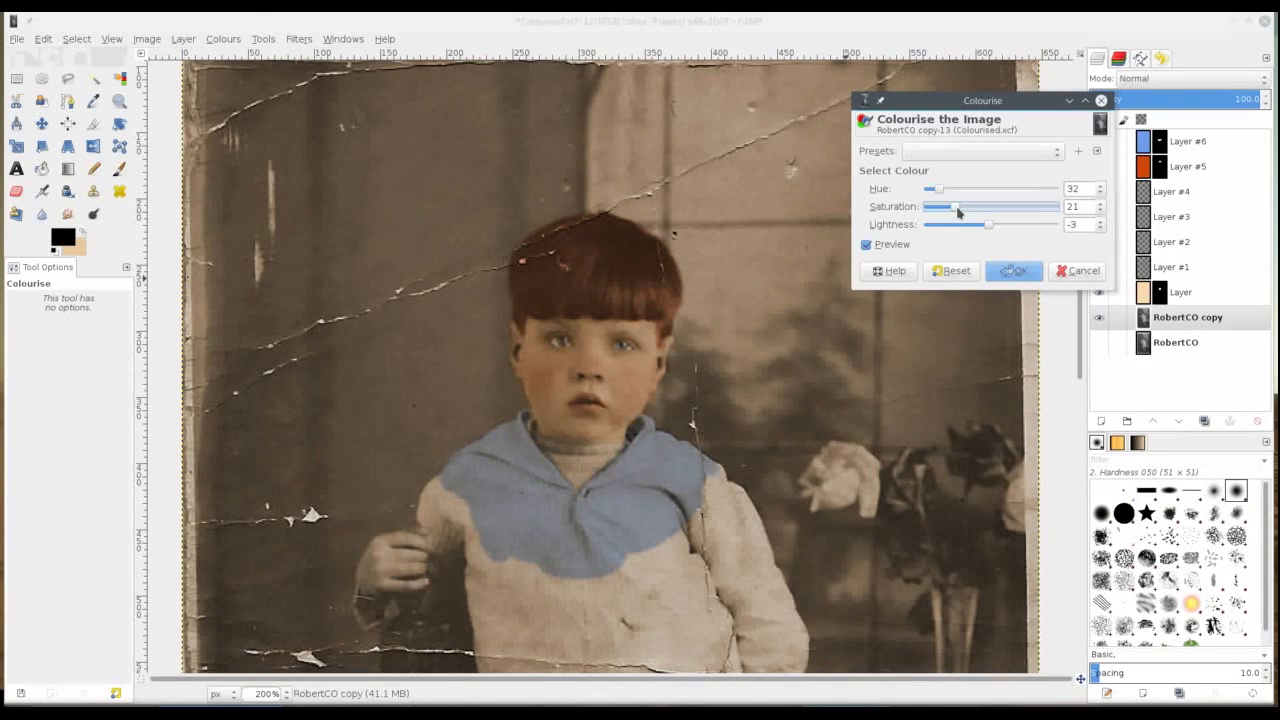
click(1014, 271)
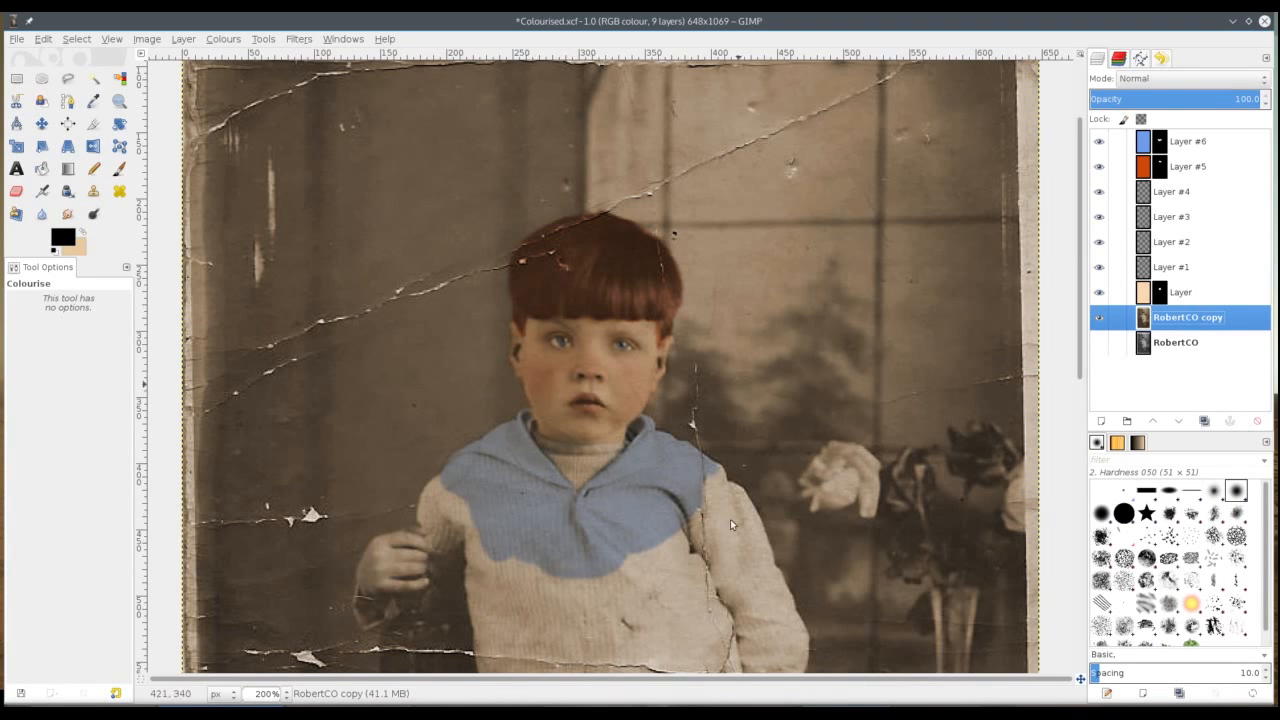
Step: Toggle the visibility of the original photo and its colourised copy to compare the grey and sepia backgrounds
click(1099, 342)
click(1099, 318)
scroll(1080, 323, down, 1)
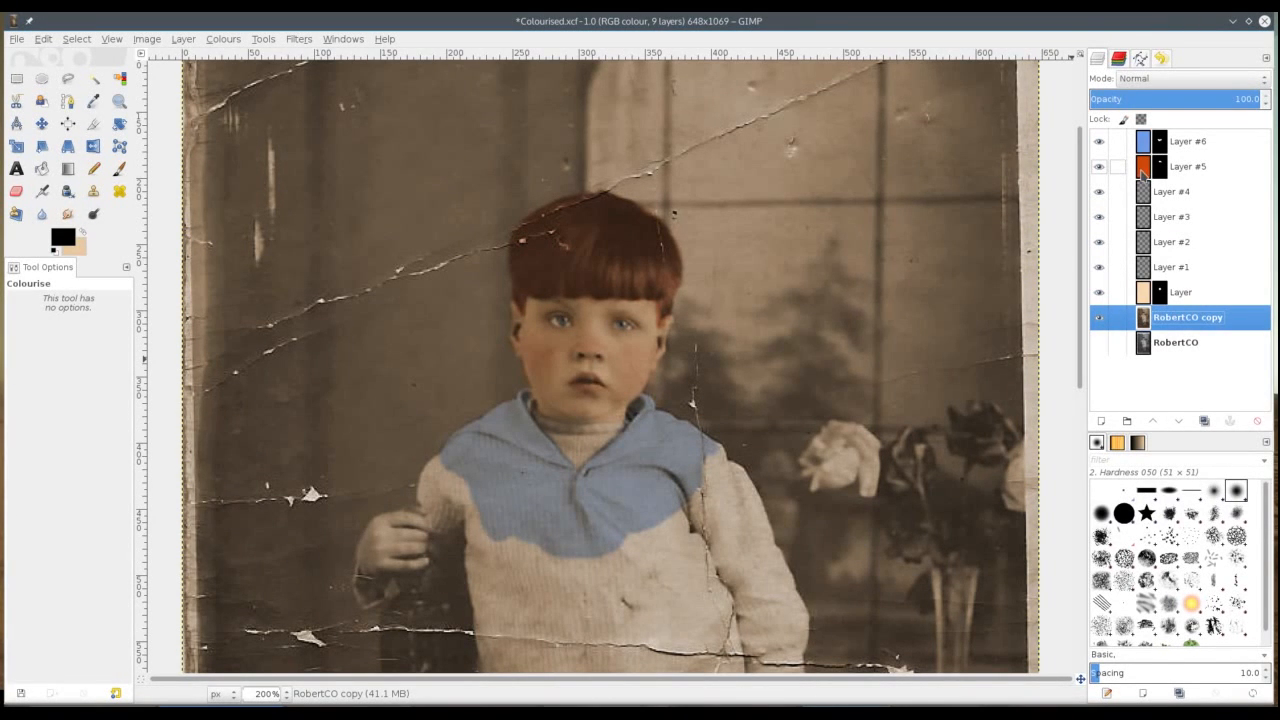
Step: Adjust the photo copy's Levels to black point 32, gamma 1.07 and white point 241, comparing with the preview off before applying
click(262, 40)
mouse_move(226, 42)
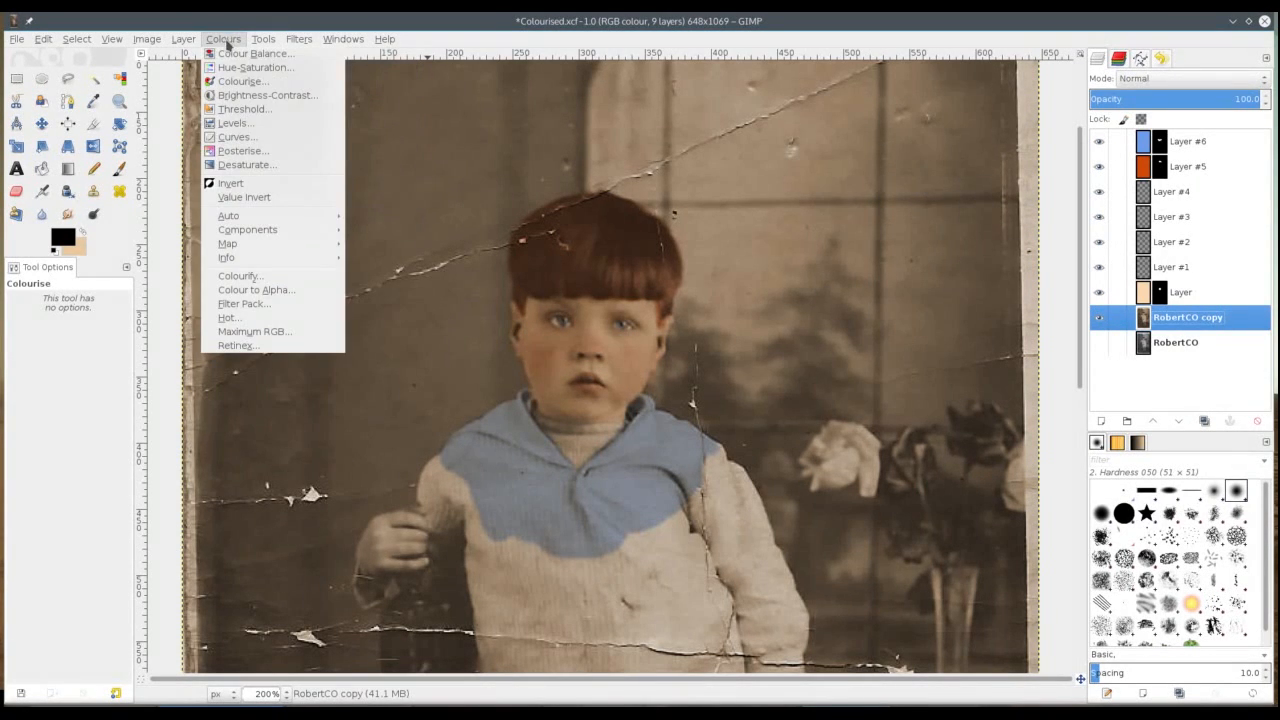
click(279, 124)
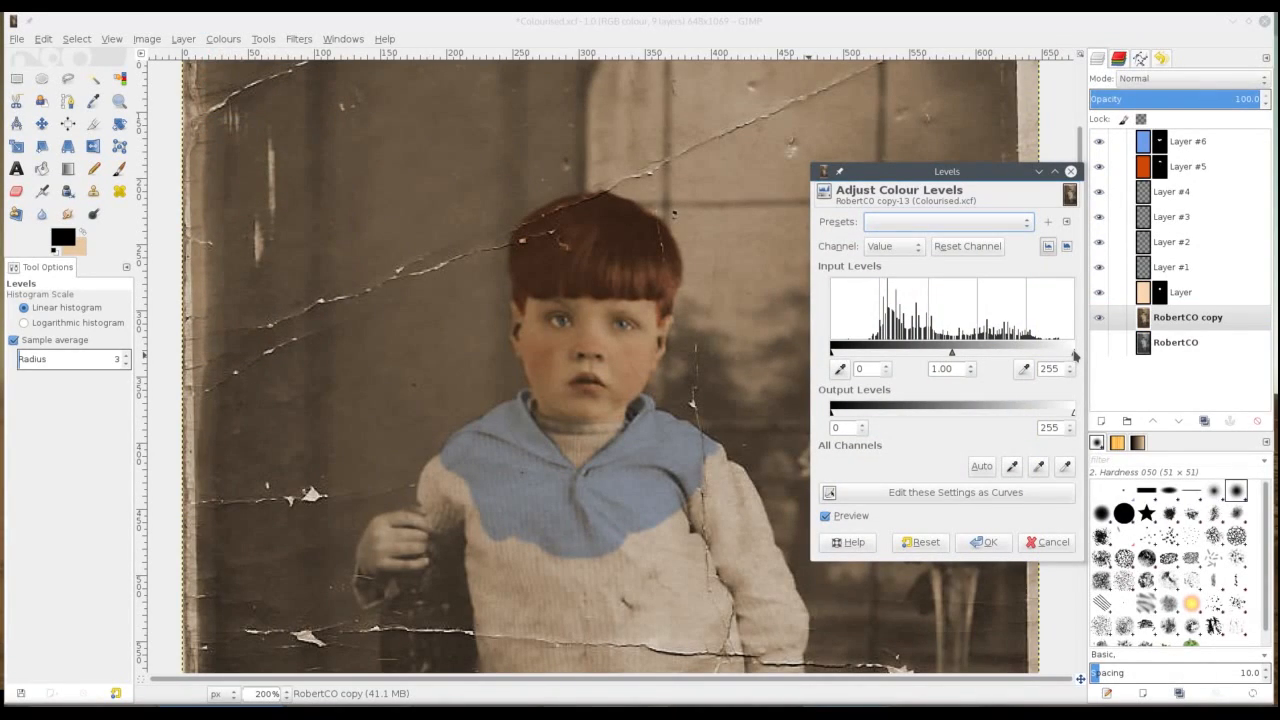
drag(1075, 355, 1061, 356)
drag(834, 357, 854, 357)
drag(957, 355, 953, 357)
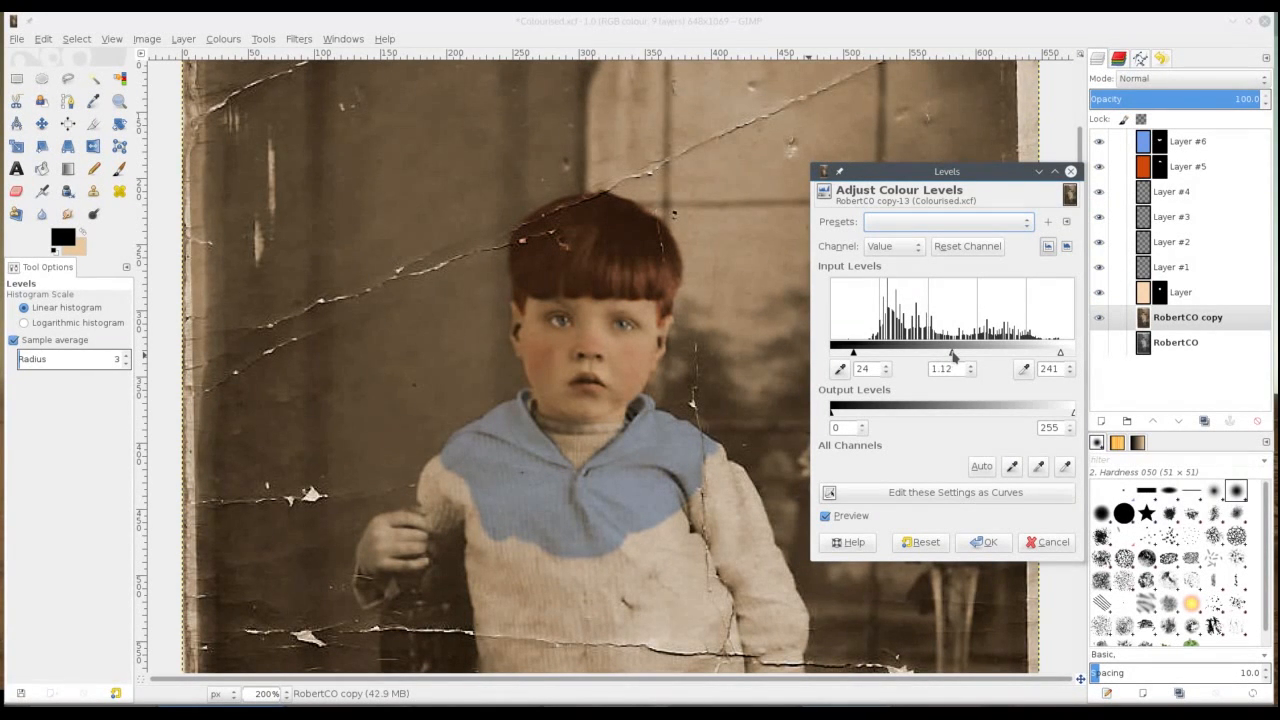
drag(854, 355, 861, 357)
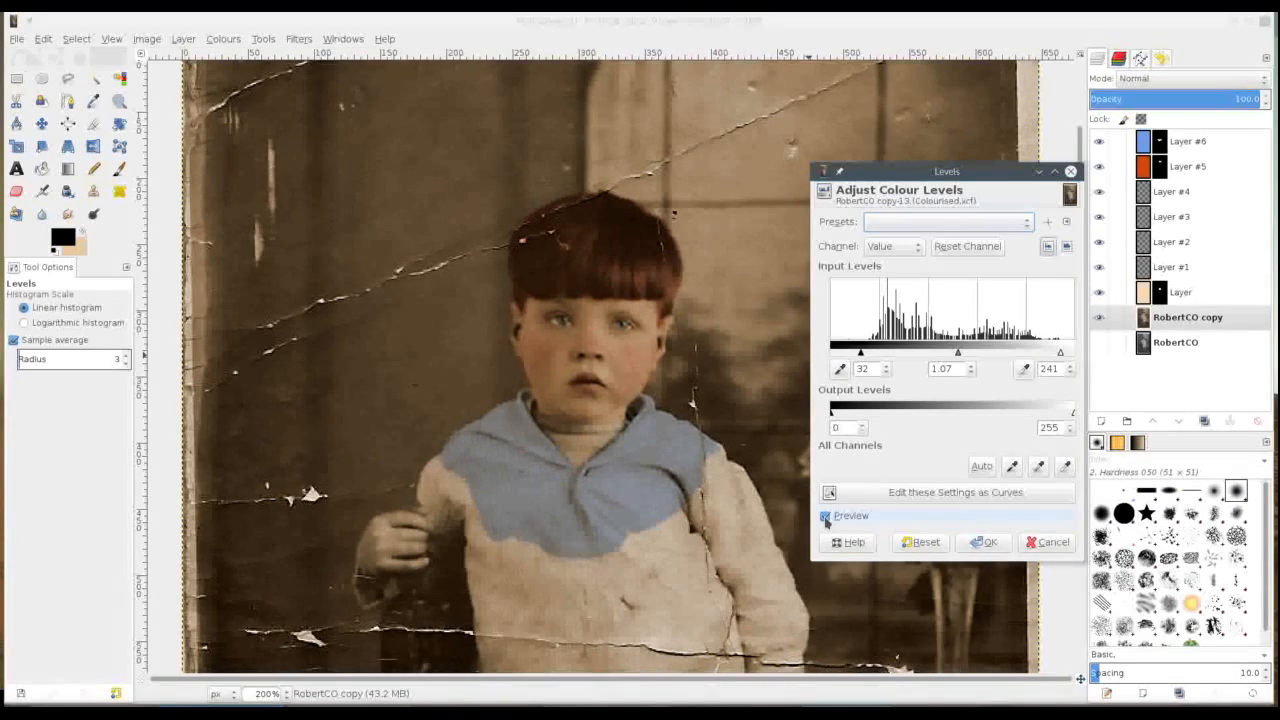
click(825, 516)
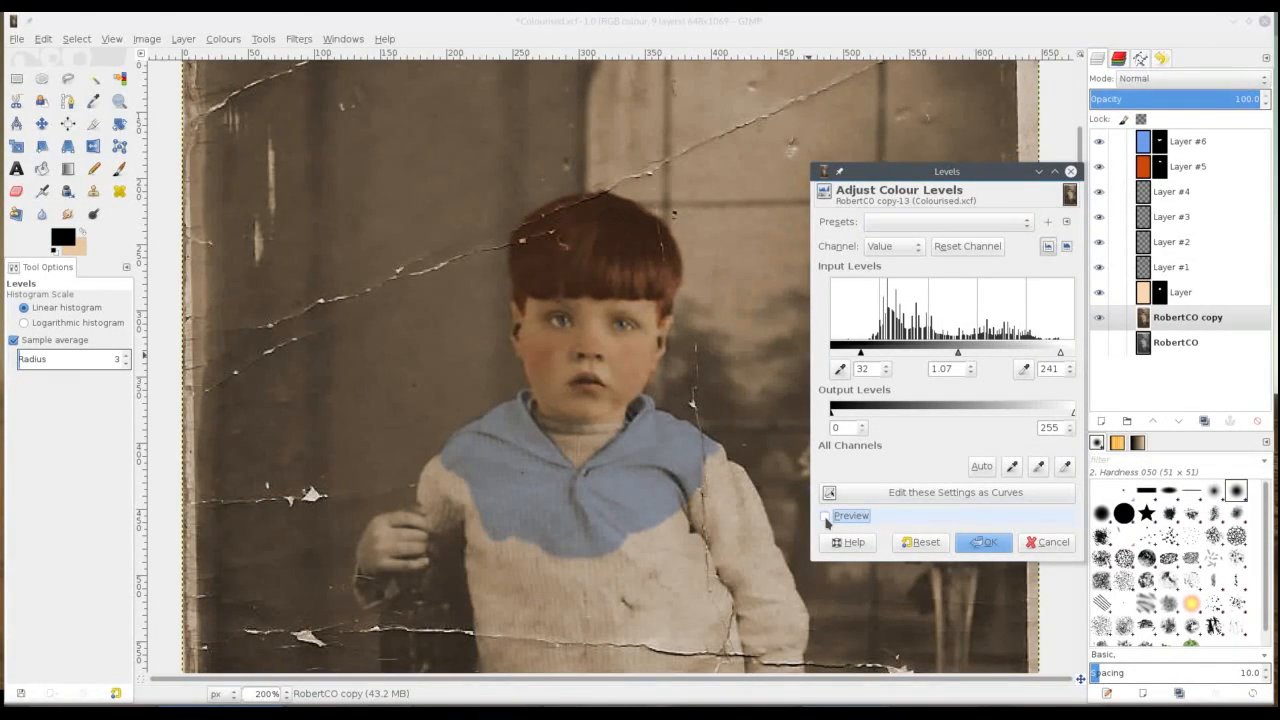
click(825, 516)
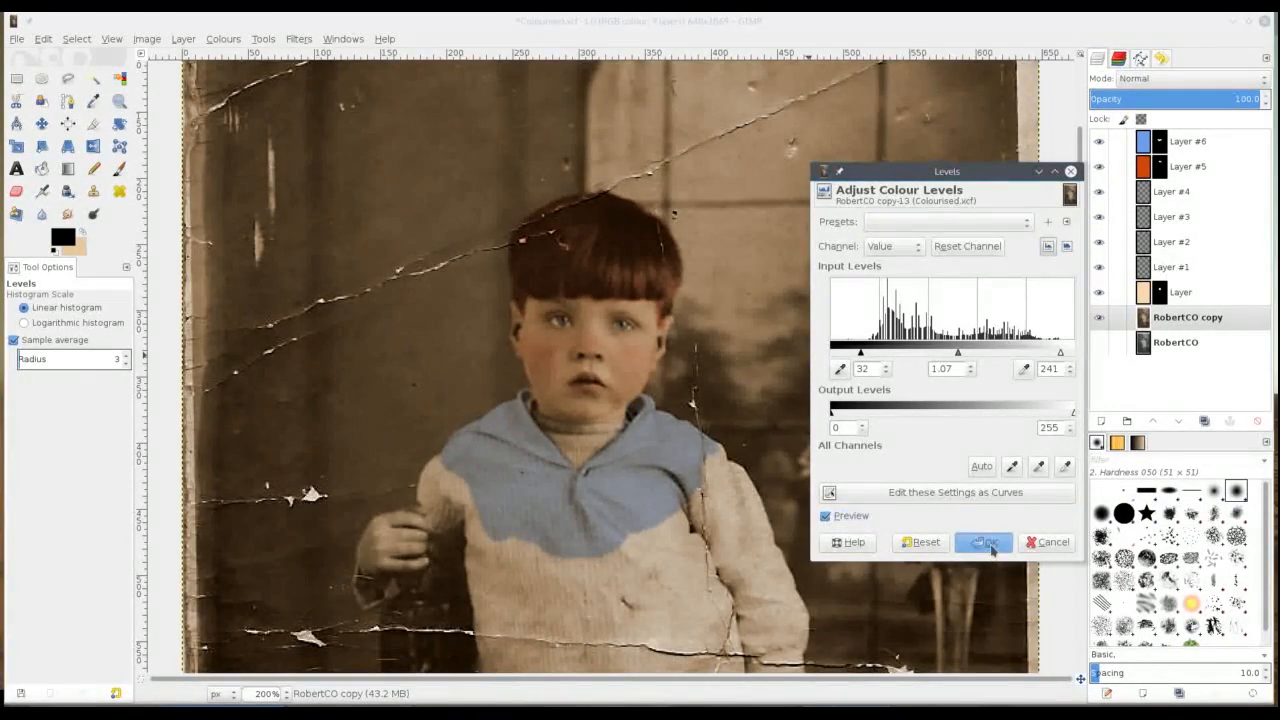
click(983, 542)
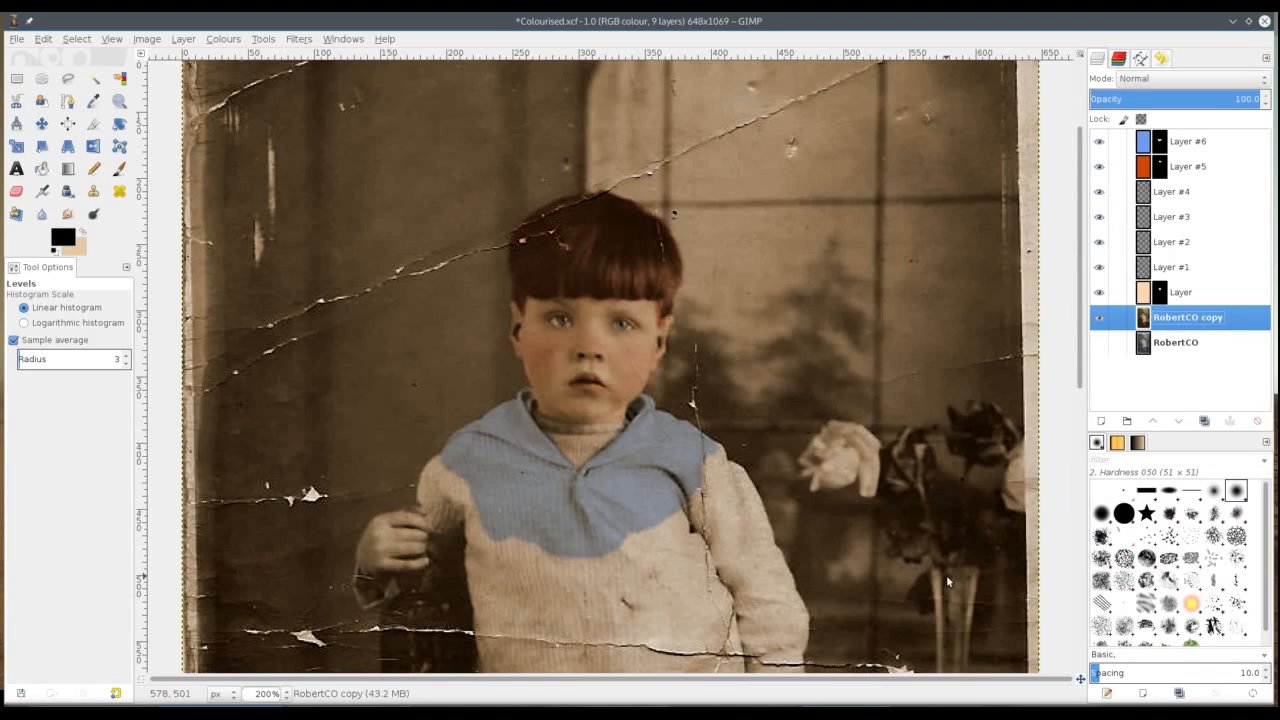
Step: Show the original photo layer and toggle the copy's visibility to compare the image before and after the levels adjustment
click(1099, 317)
click(1099, 342)
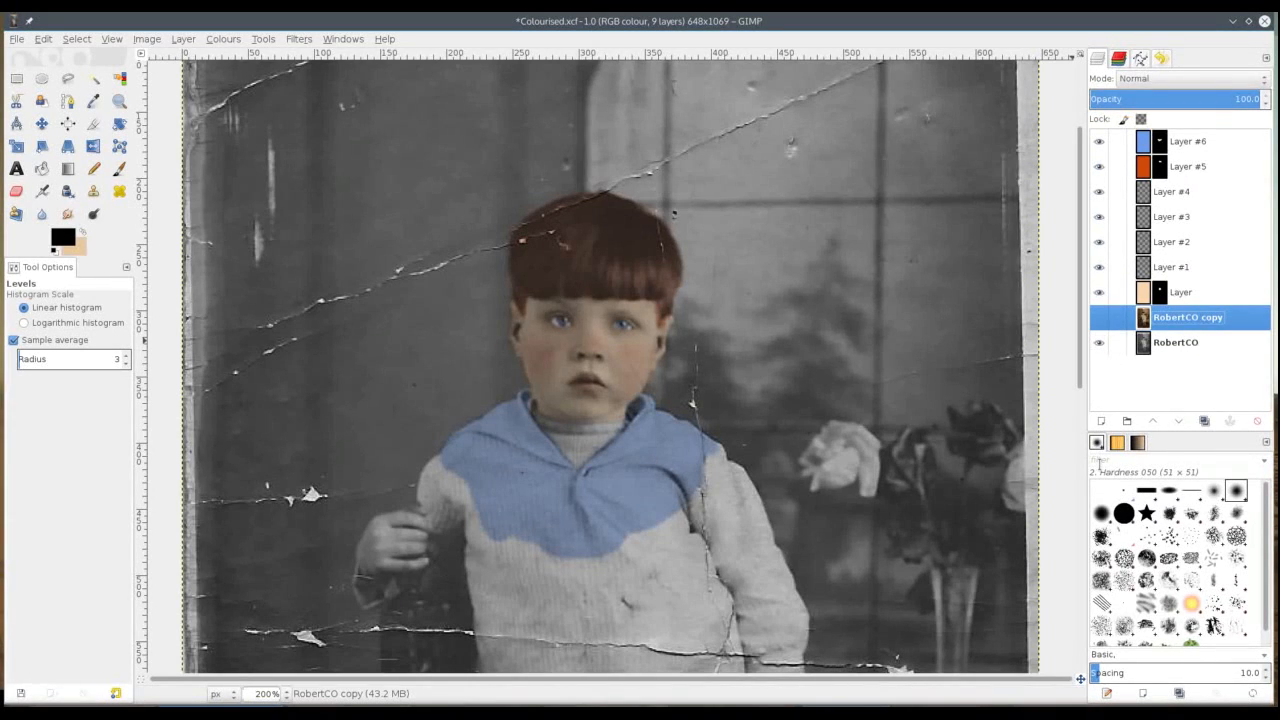
click(1099, 318)
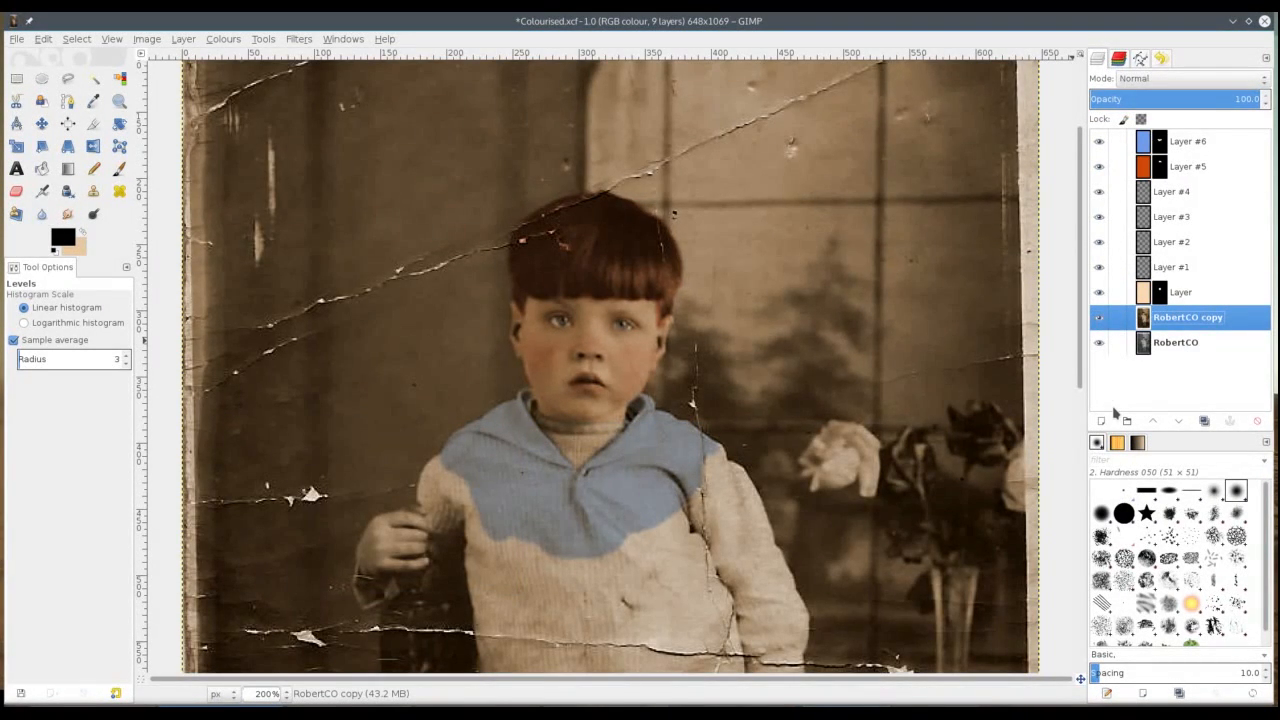